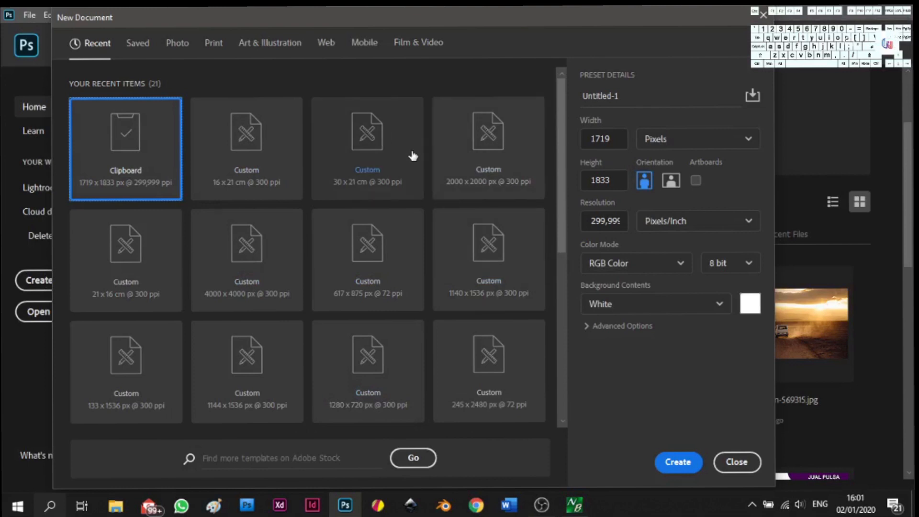
Create a 16 x 21 cm document at 300 ppi and draw a hexagon about 783 px wide in the canvas's upper-left area
{"action": "left_click", "coordinate": [276, 165]}
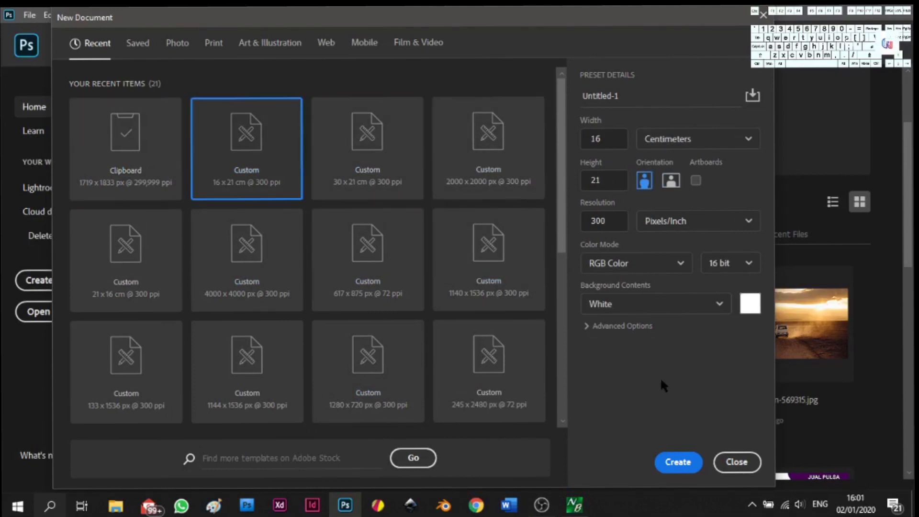
{"action": "left_click", "coordinate": [672, 461]}
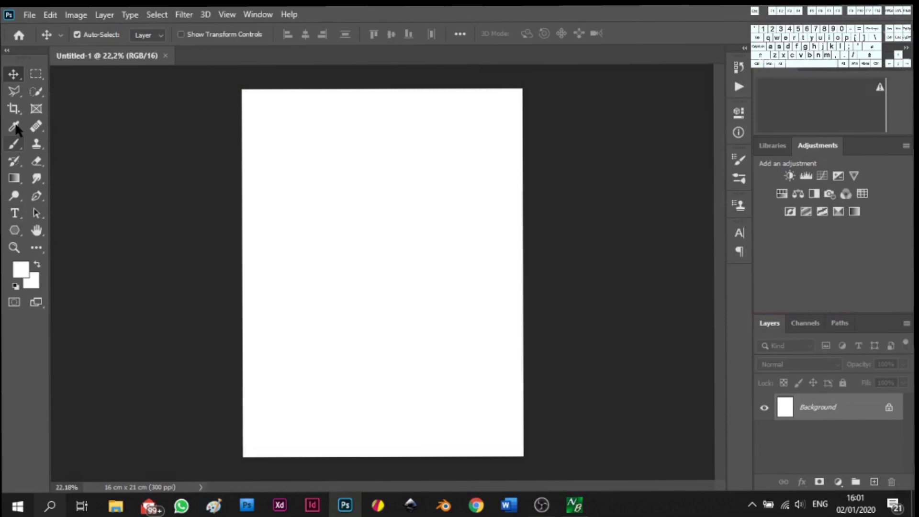
{"action": "left_click", "coordinate": [14, 230]}
{"action": "left_click_drag", "start_coordinate": [304, 193], "coordinate": [364, 205]}
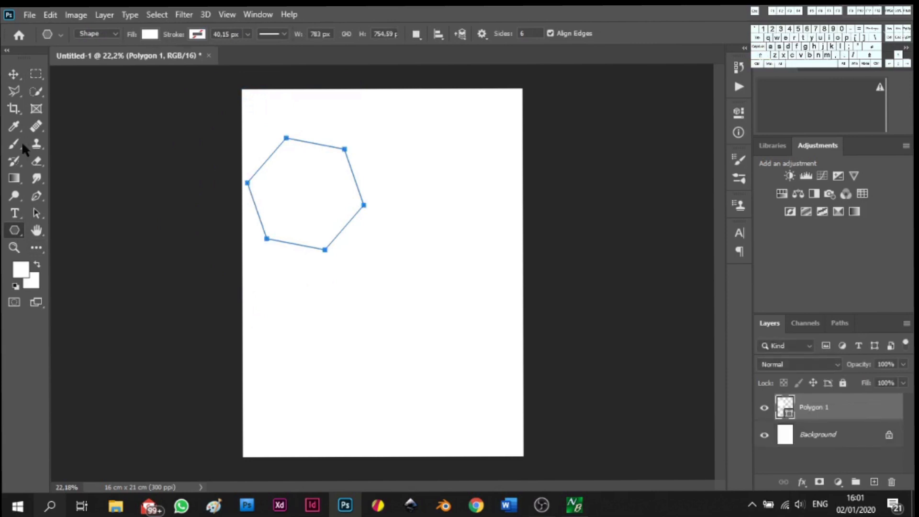
{"action": "left_click", "coordinate": [15, 73]}
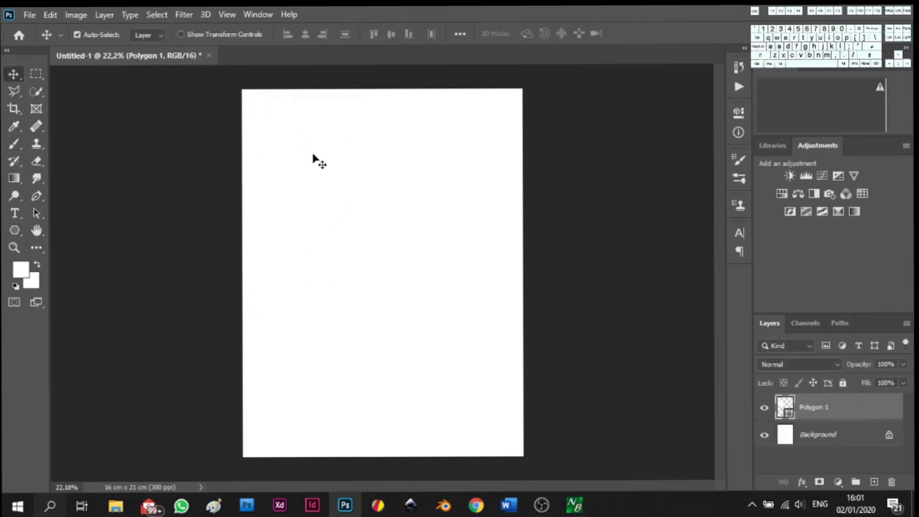
{"action": "left_click", "coordinate": [15, 230]}
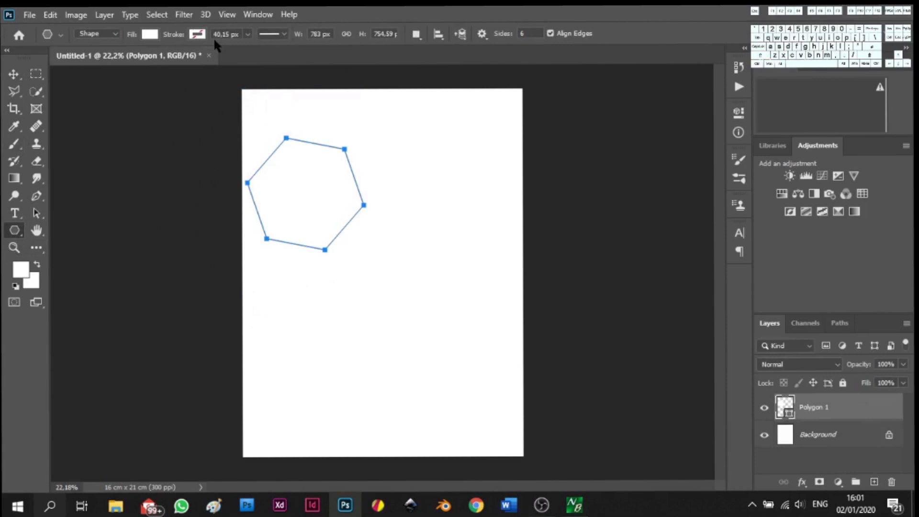
{"action": "left_click", "coordinate": [197, 34]}
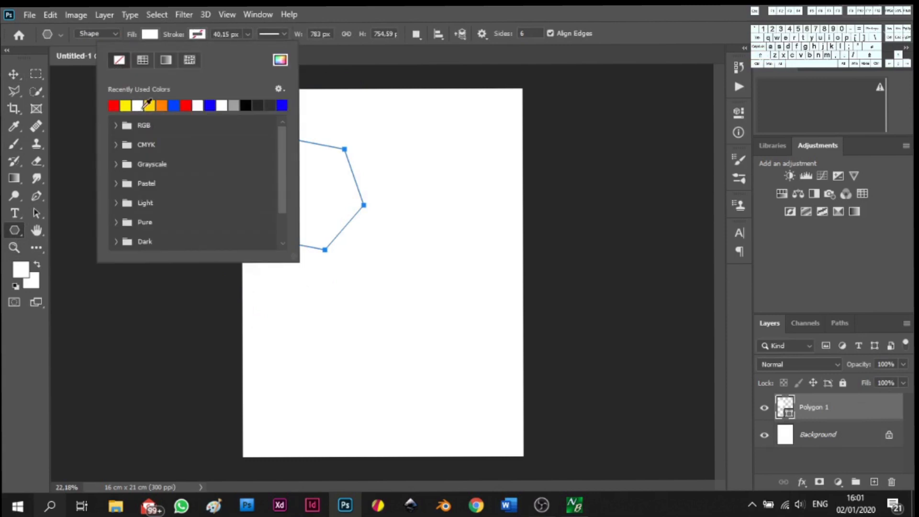
{"action": "left_click", "coordinate": [247, 106]}
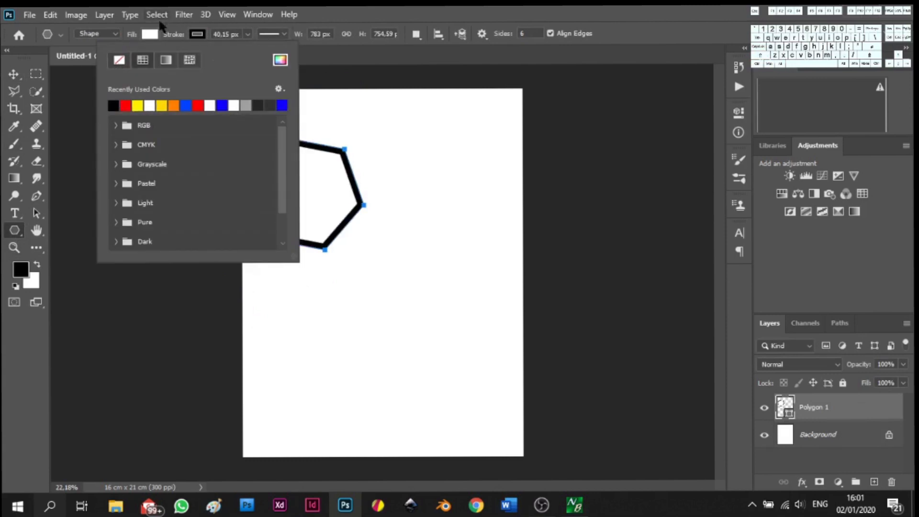
{"action": "left_click", "coordinate": [119, 61]}
{"action": "left_click", "coordinate": [14, 73]}
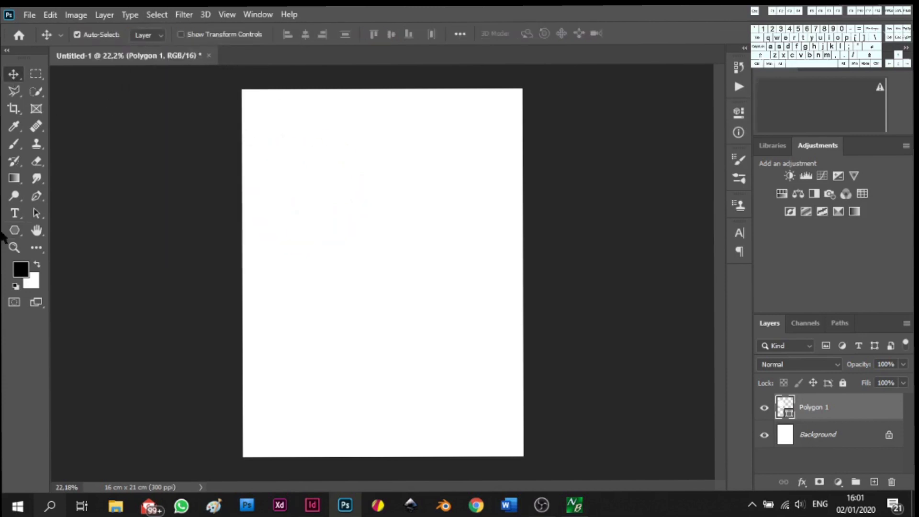
Give the hexagon a black 29,24 px stroke and no fill, and move it to the centre of the canvas
{"action": "left_click", "coordinate": [15, 230]}
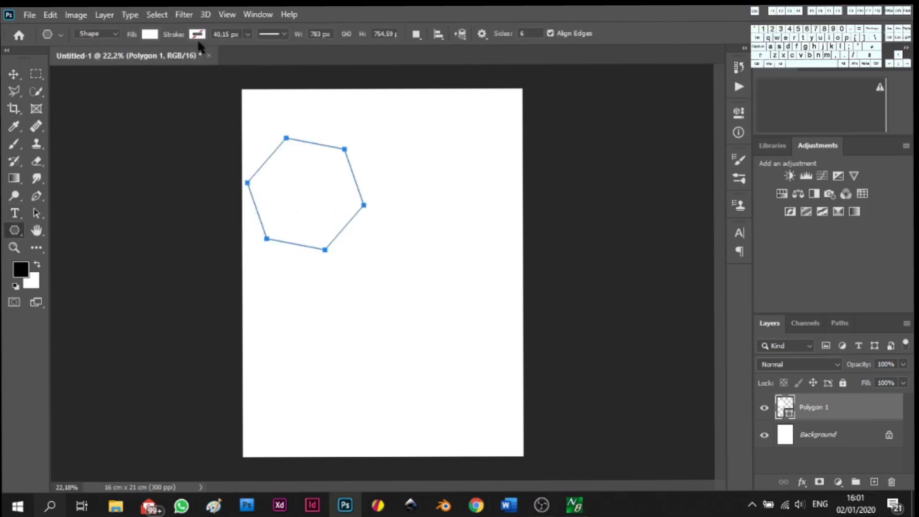
{"action": "left_click", "coordinate": [197, 34]}
{"action": "left_click", "coordinate": [112, 102]}
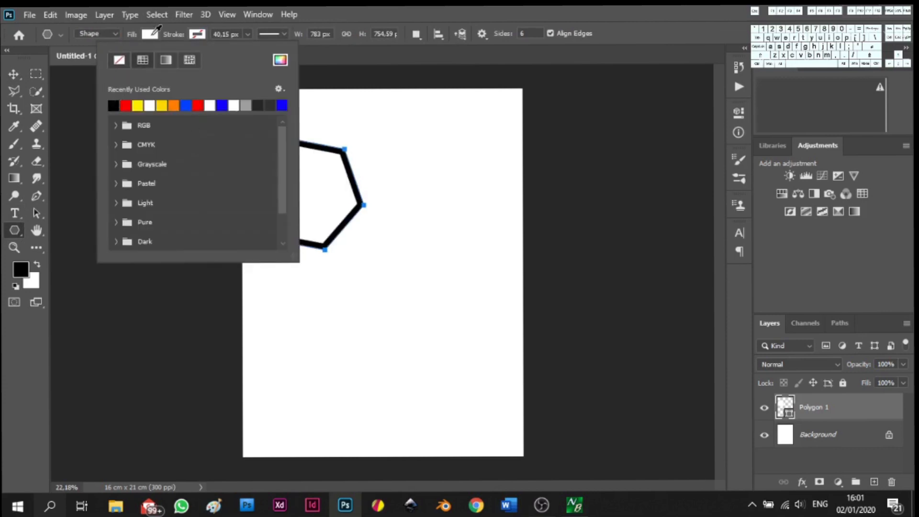
{"action": "left_click", "coordinate": [152, 34]}
{"action": "left_click", "coordinate": [72, 59]}
{"action": "left_click", "coordinate": [248, 34]}
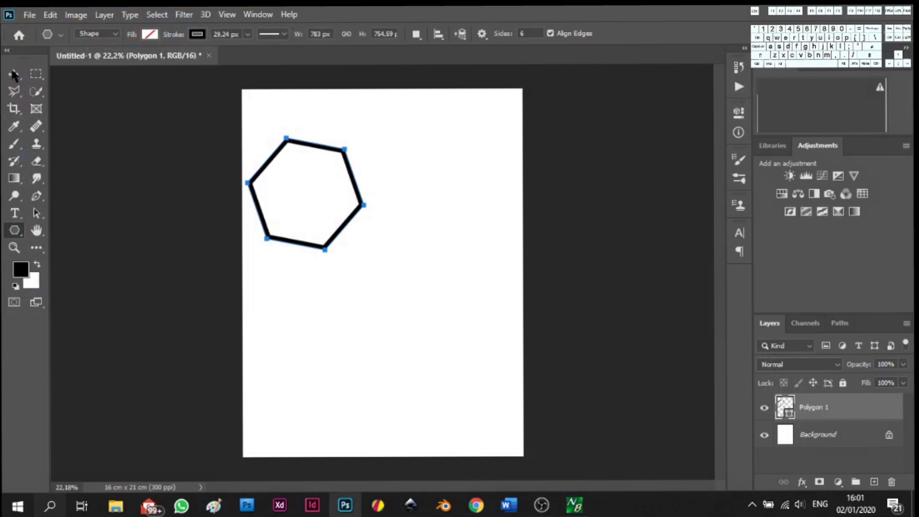
{"action": "left_click", "coordinate": [11, 72]}
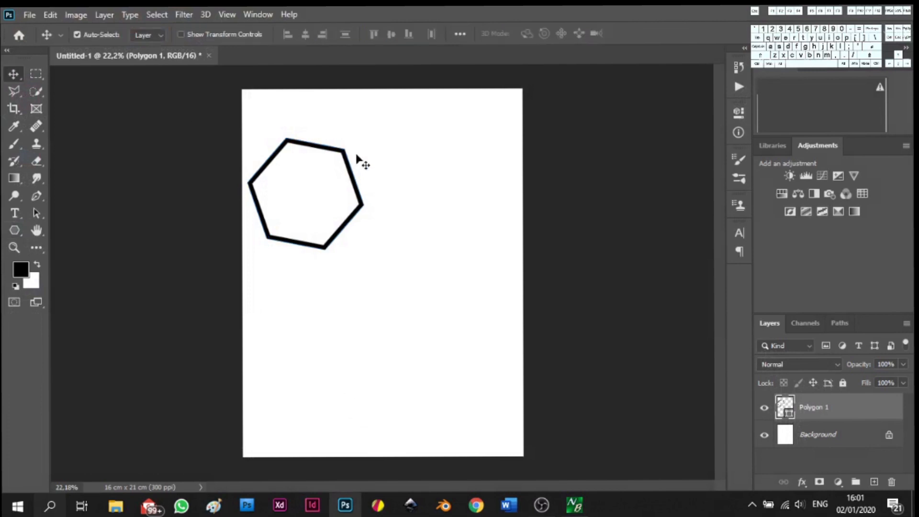
{"action": "left_click_drag", "start_coordinate": [351, 174], "coordinate": [428, 252]}
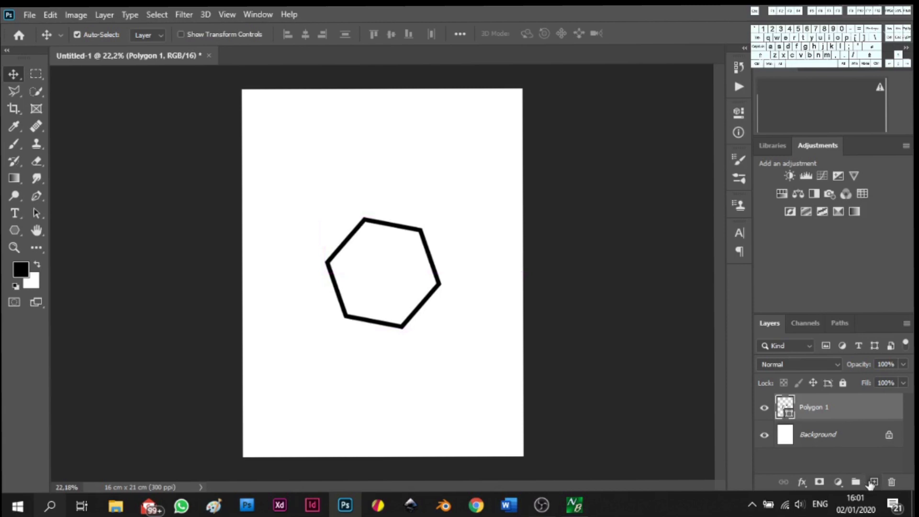
Add a new empty layer and place it between the Polygon 1 layer and the Background
{"action": "left_click", "coordinate": [873, 481]}
{"action": "left_click_drag", "start_coordinate": [839, 409], "coordinate": [842, 448]}
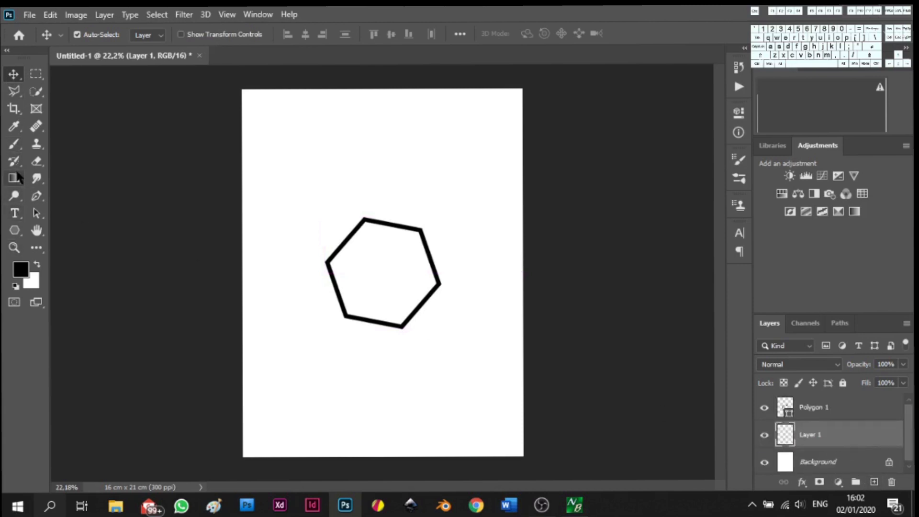
Fill Layer 1 with a diagonal gradient from #4300dc at the canvas's lower-right corner to #ff0060 at its upper-left corner
{"action": "left_click", "coordinate": [18, 178]}
{"action": "left_click", "coordinate": [106, 35]}
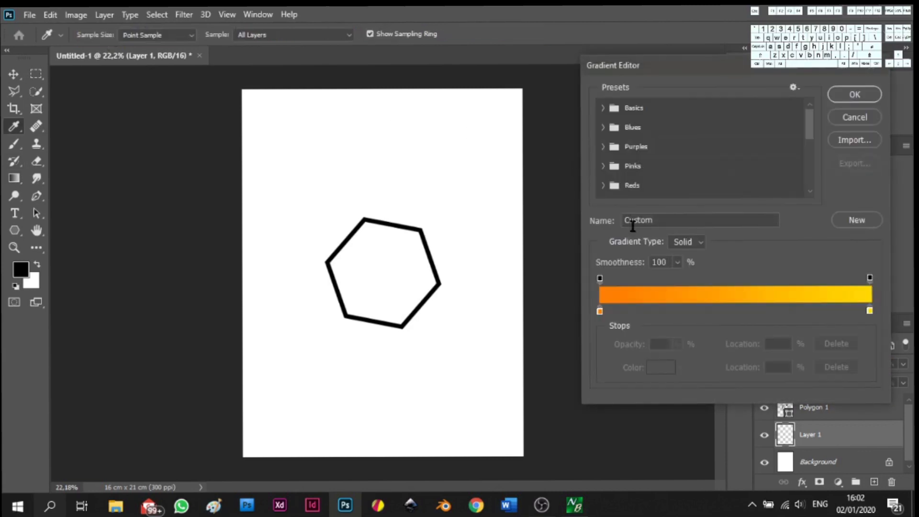
{"action": "double_click", "coordinate": [599, 311]}
{"action": "left_click", "coordinate": [745, 184]}
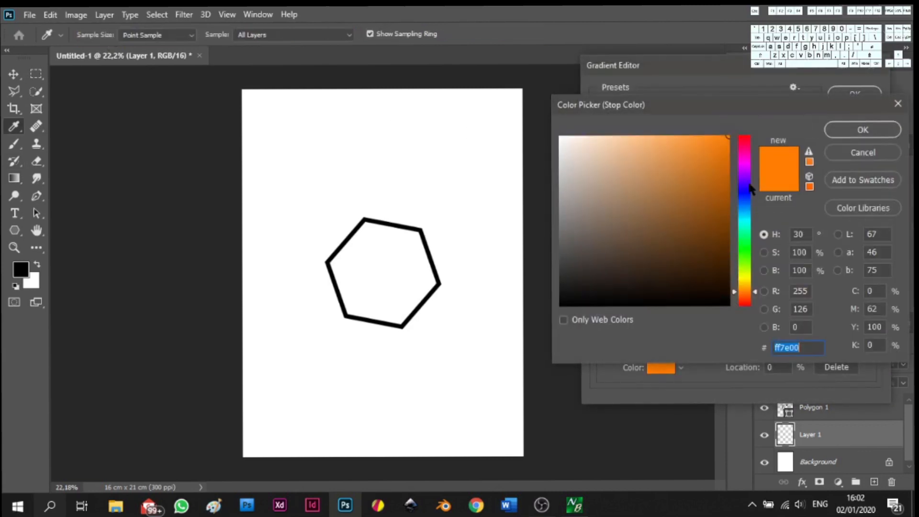
{"action": "mouse_move", "coordinate": [722, 174]}
{"action": "left_mouse_down"}
{"action": "mouse_move", "coordinate": [727, 145]}
{"action": "mouse_move", "coordinate": [730, 158]}
{"action": "left_mouse_up"}
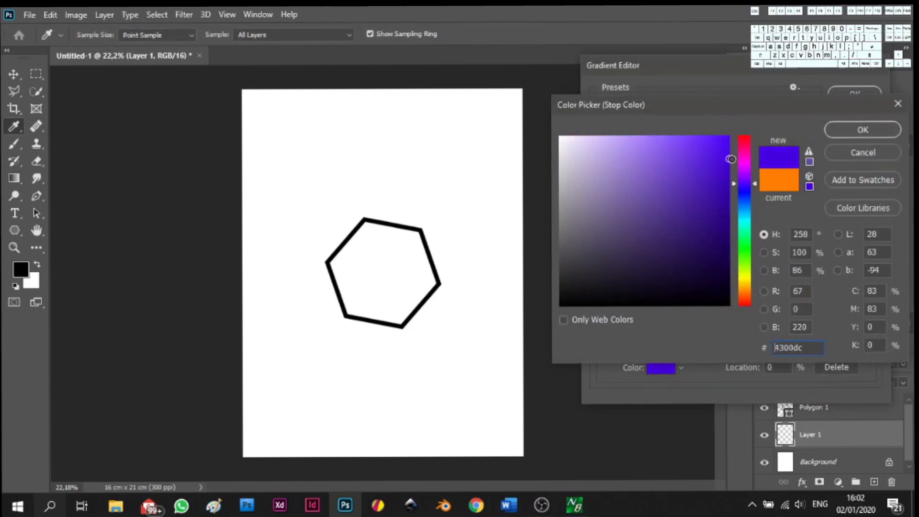
{"action": "left_click", "coordinate": [888, 137]}
{"action": "double_click", "coordinate": [869, 313]}
{"action": "mouse_move", "coordinate": [739, 194]}
{"action": "left_mouse_down"}
{"action": "mouse_move", "coordinate": [746, 140]}
{"action": "mouse_move", "coordinate": [750, 151]}
{"action": "left_mouse_up"}
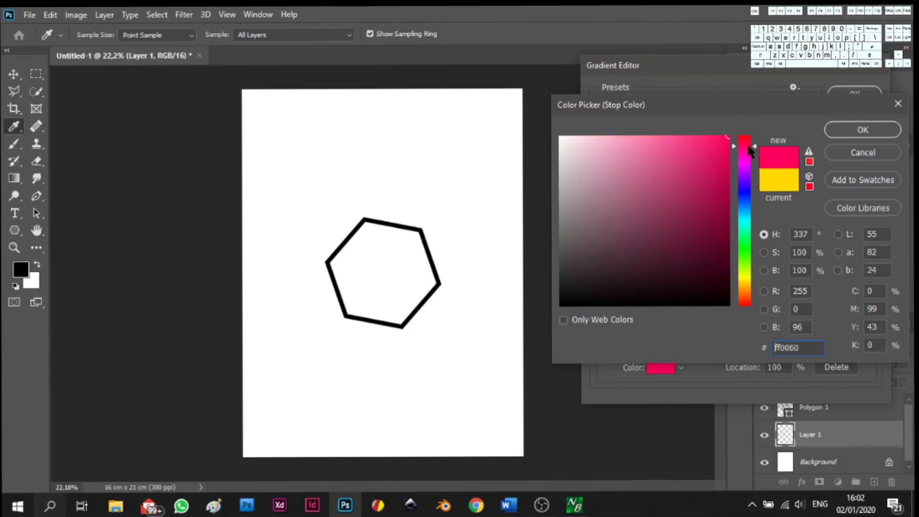
{"action": "left_click", "coordinate": [840, 134]}
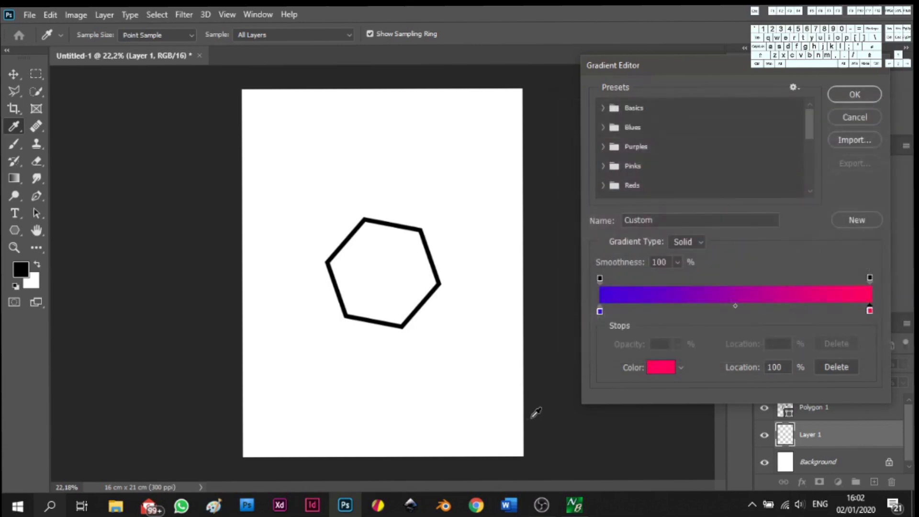
{"action": "left_click", "coordinate": [853, 94]}
{"action": "left_click_drag", "start_coordinate": [493, 449], "coordinate": [272, 124]}
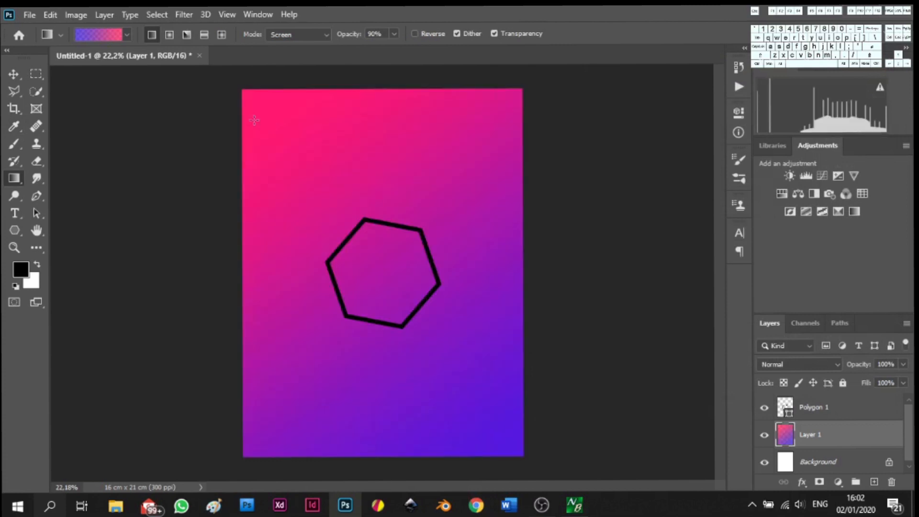
Change the stroke colour of the hexagon on the Polygon 1 layer to white
{"action": "left_click", "coordinate": [14, 73]}
{"action": "left_click", "coordinate": [14, 231]}
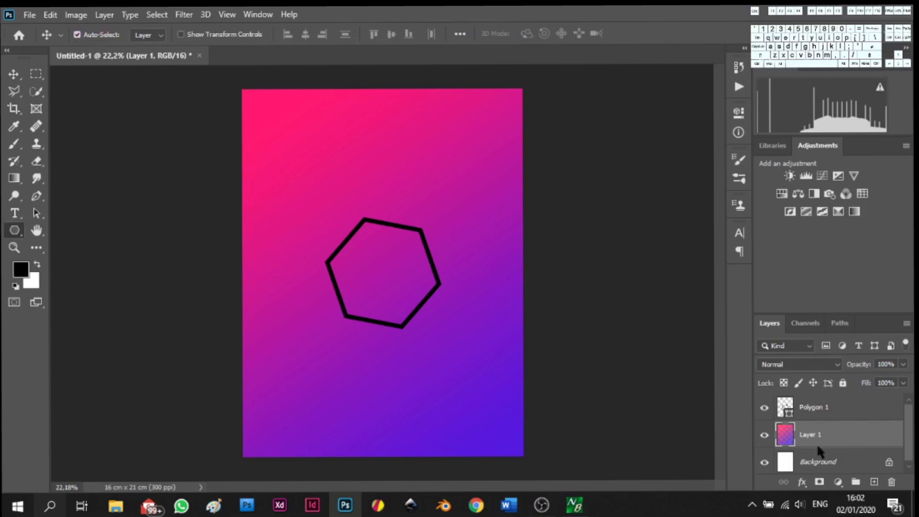
{"action": "left_click", "coordinate": [853, 409]}
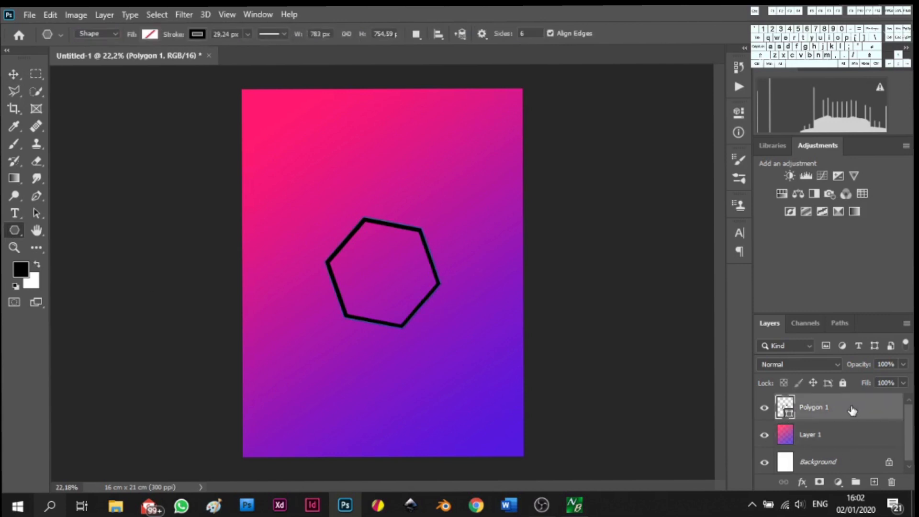
{"action": "left_click", "coordinate": [197, 38]}
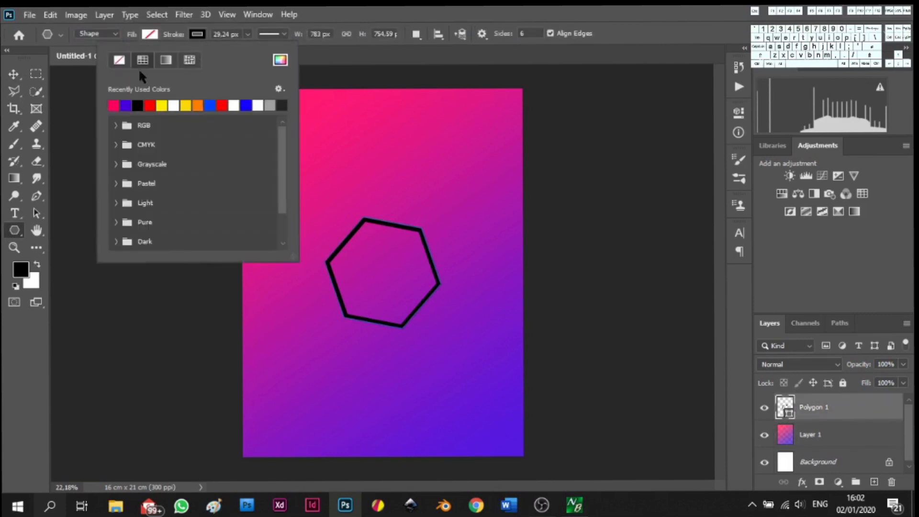
{"action": "left_click", "coordinate": [175, 104]}
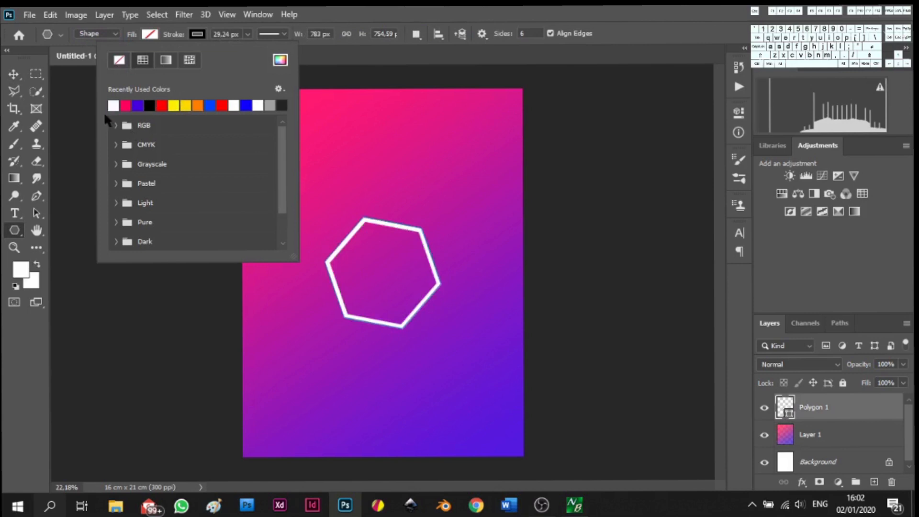
{"action": "left_click", "coordinate": [13, 74]}
Duplicate the Polygon 1 layer and rasterize the original Polygon 1 layer beneath the copy
{"action": "scroll", "coordinate": [438, 277], "scroll_direction": "up", "scroll_amount": 4}
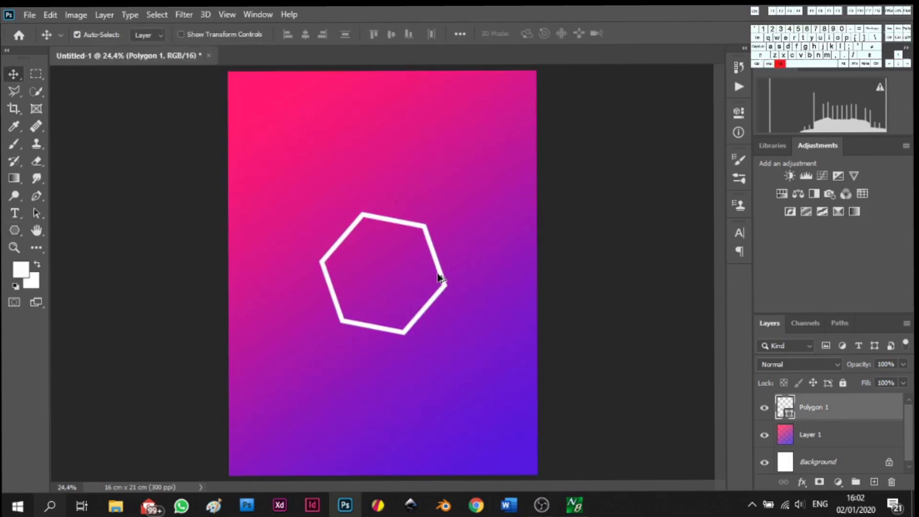
{"action": "scroll", "coordinate": [440, 277], "scroll_direction": "down", "scroll_amount": 5}
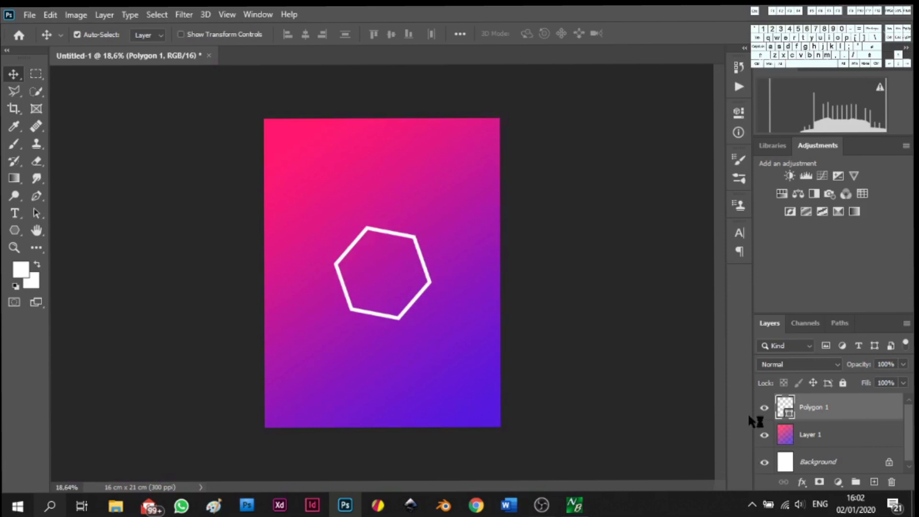
{"action": "key", "text": "ctrl+j"}
{"action": "left_click", "coordinate": [826, 437]}
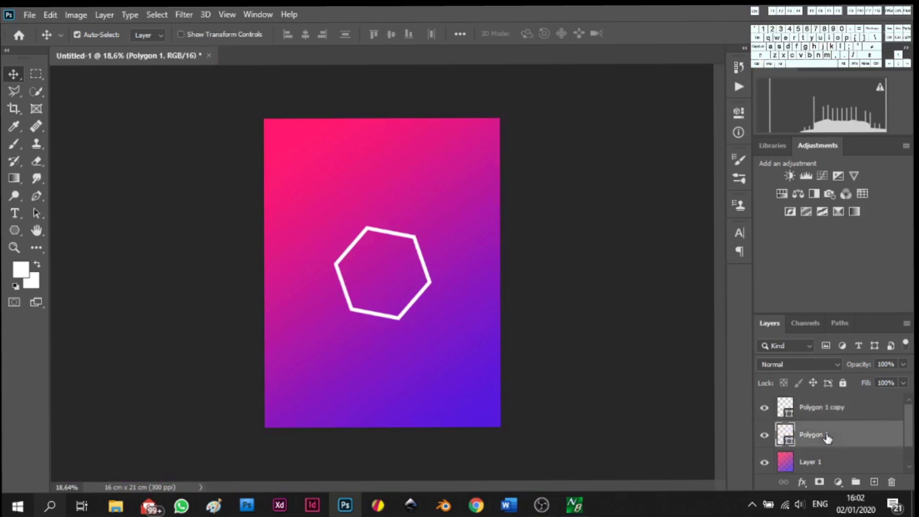
{"action": "right_click", "coordinate": [826, 436]}
{"action": "key", "text": "Escape"}
{"action": "right_click", "coordinate": [813, 431]}
{"action": "left_click", "coordinate": [697, 209]}
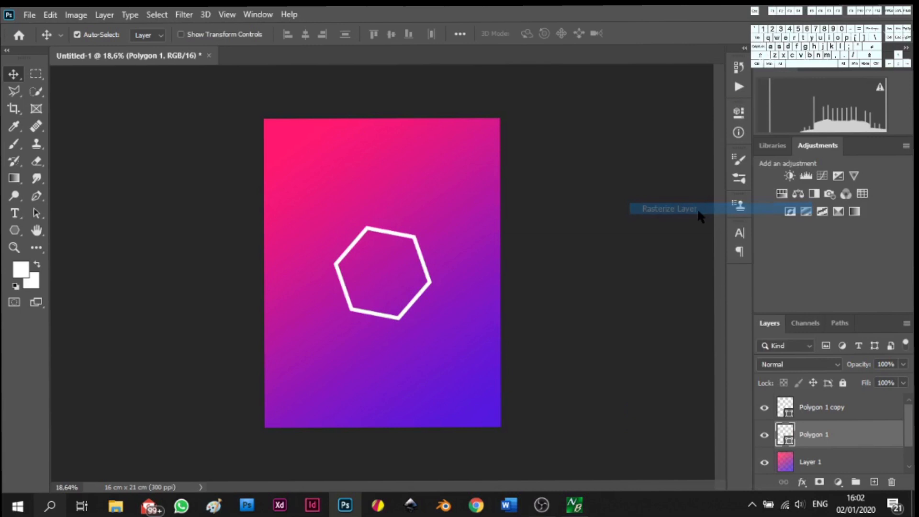
Apply a Gaussian Blur with a 27,7 pixel radius to the Polygon 1 layer and duplicate the blurred layer
{"action": "left_click", "coordinate": [175, 14]}
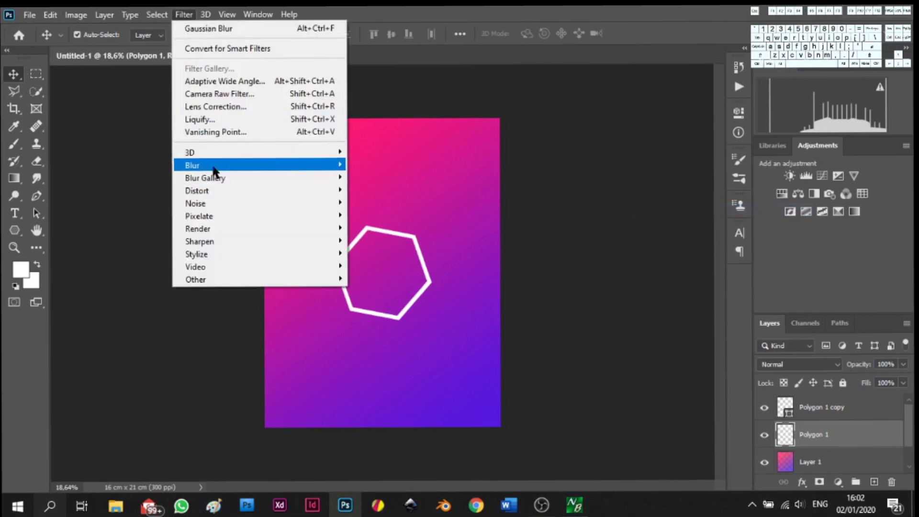
{"action": "mouse_move", "coordinate": [215, 165]}
{"action": "left_click", "coordinate": [376, 209]}
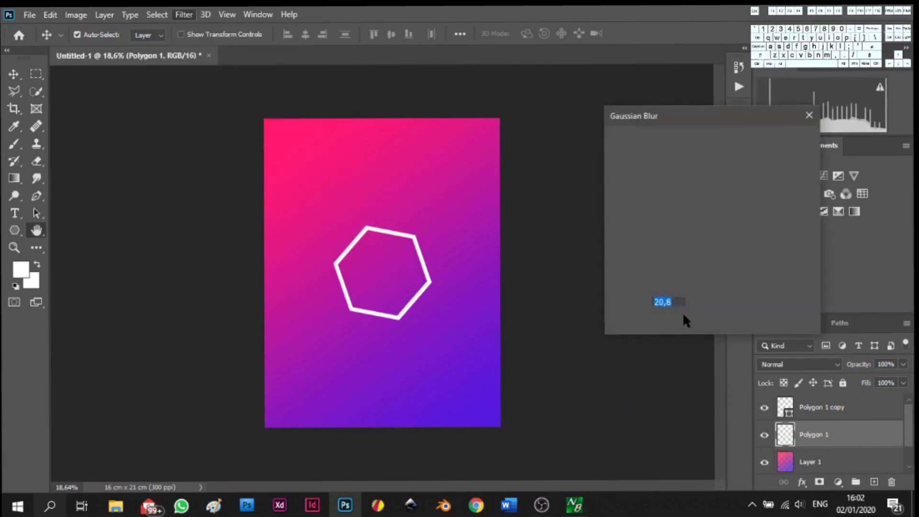
{"action": "left_click_drag", "start_coordinate": [675, 324], "coordinate": [678, 325]}
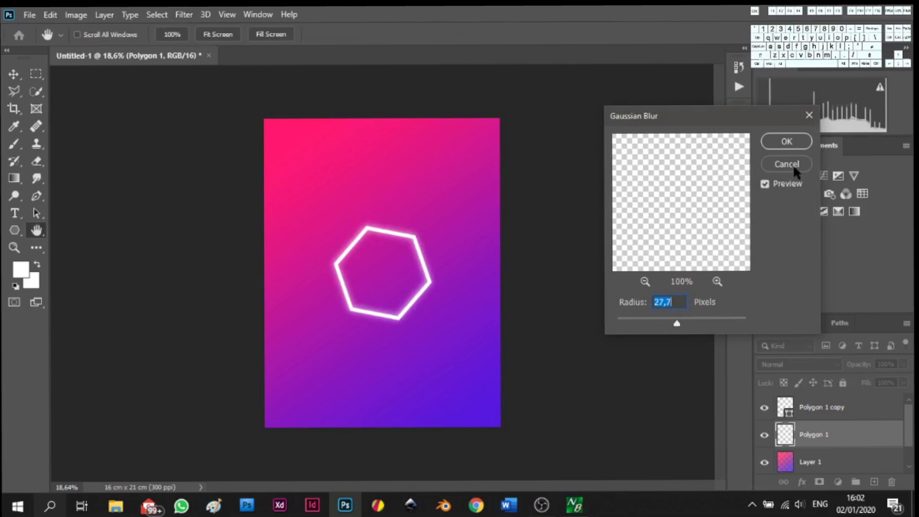
{"action": "left_click", "coordinate": [790, 140]}
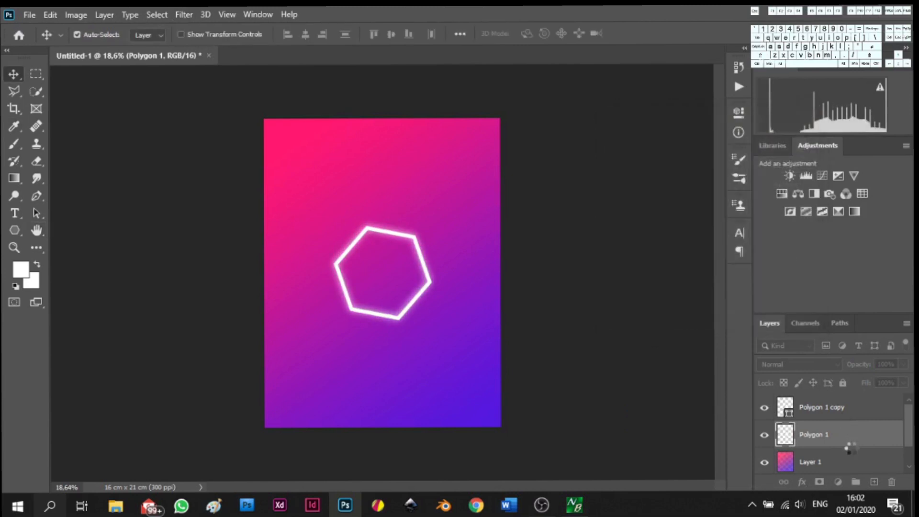
{"action": "key", "text": "ctrl+j"}
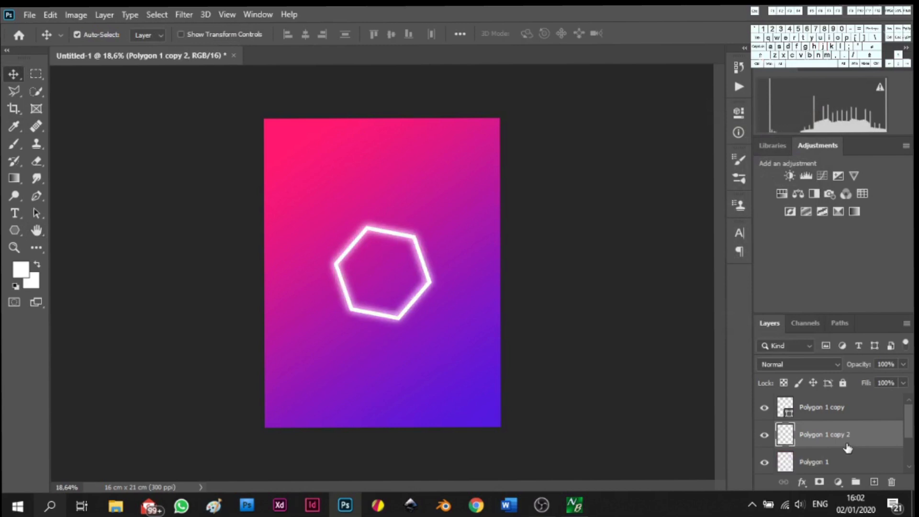
Add a red Linear Burn outer glow at 35% opacity to the Polygon 1 layer
{"action": "left_click", "coordinate": [841, 437]}
{"action": "right_click", "coordinate": [841, 436]}
{"action": "left_click", "coordinate": [687, 20]}
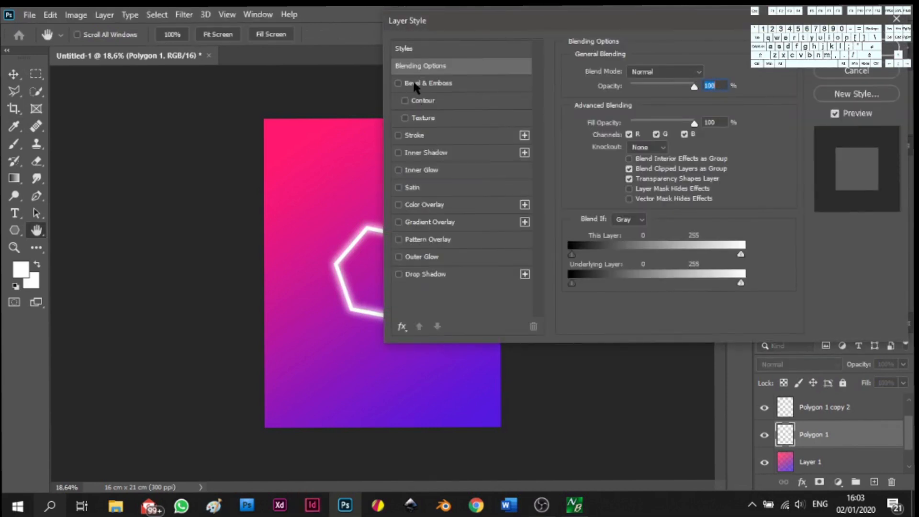
{"action": "left_click", "coordinate": [421, 257]}
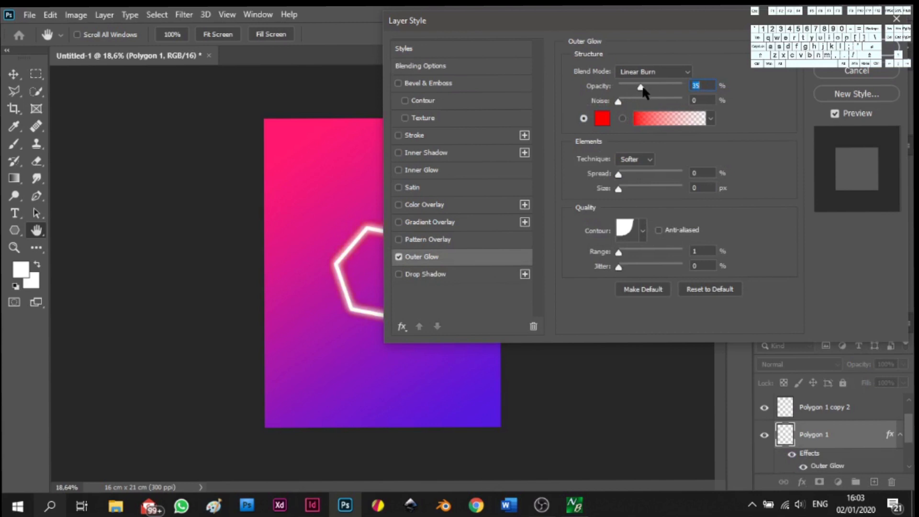
{"action": "left_click", "coordinate": [643, 231]}
{"action": "left_click", "coordinate": [644, 230]}
{"action": "key", "text": "Return"}
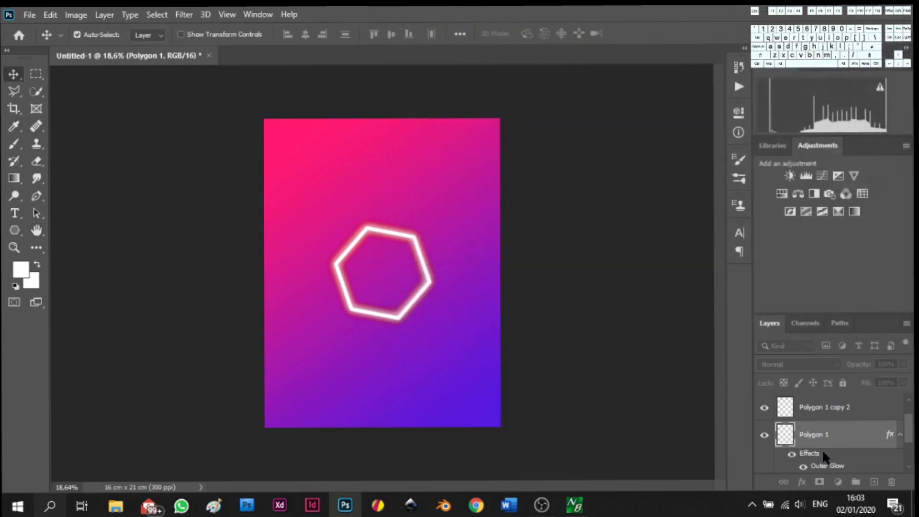
Add a Linear Burn outer glow to the Polygon 1 copy 2 layer with colour #0c00ff and 25% opacity
{"action": "left_click", "coordinate": [830, 406]}
{"action": "right_click", "coordinate": [830, 406]}
{"action": "left_click", "coordinate": [693, 23]}
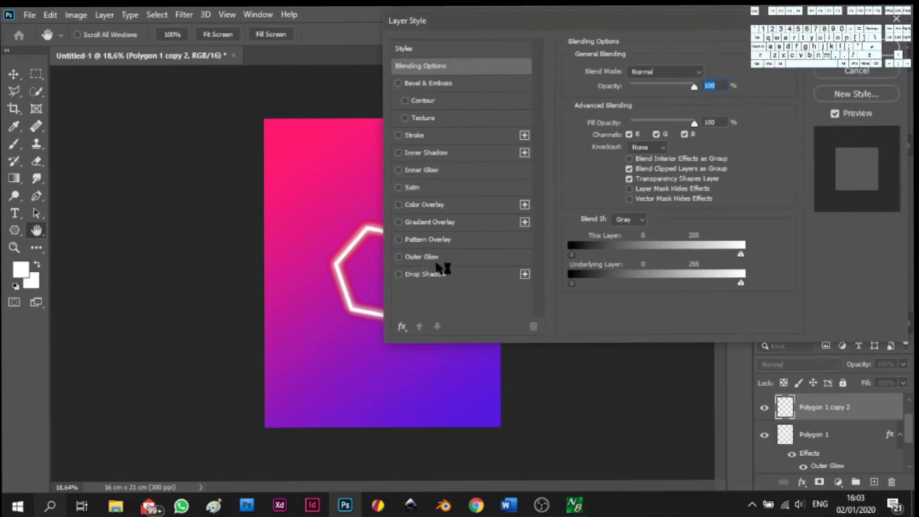
{"action": "left_click", "coordinate": [399, 257]}
{"action": "left_click", "coordinate": [431, 258]}
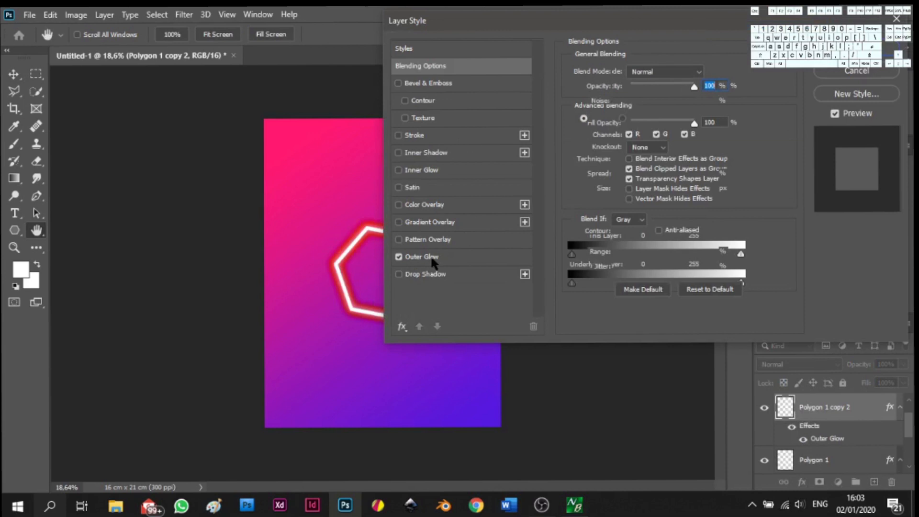
{"action": "left_click", "coordinate": [601, 120]}
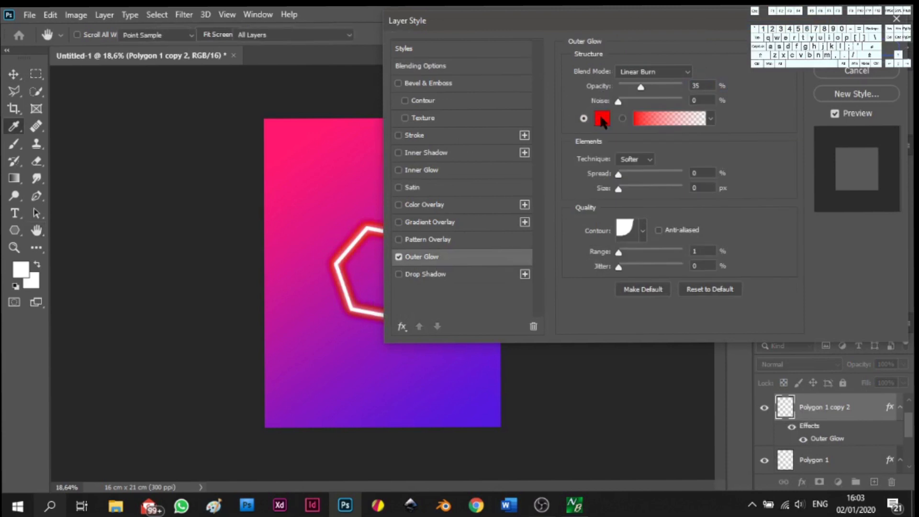
{"action": "left_click", "coordinate": [743, 190]}
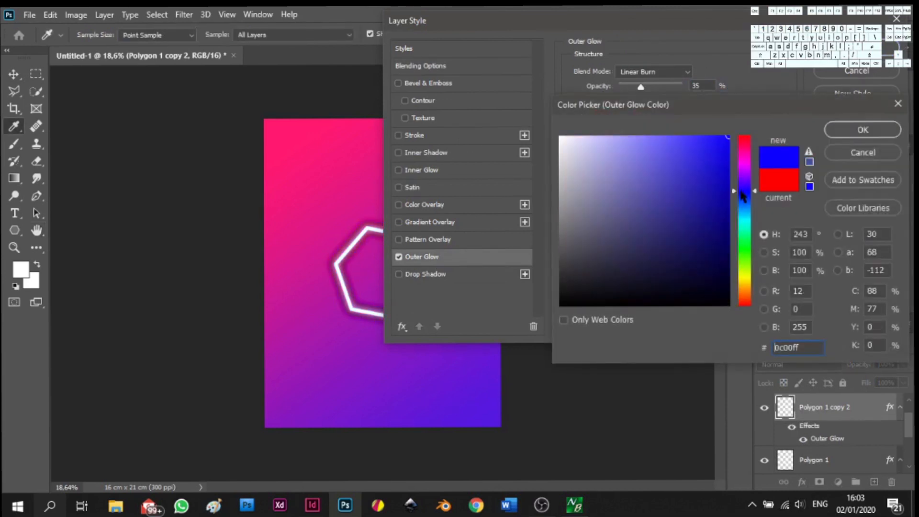
{"action": "left_click", "coordinate": [862, 130]}
{"action": "left_click_drag", "start_coordinate": [640, 87], "coordinate": [775, 98]}
{"action": "left_click_drag", "start_coordinate": [682, 86], "coordinate": [633, 93]}
{"action": "left_click", "coordinate": [855, 48]}
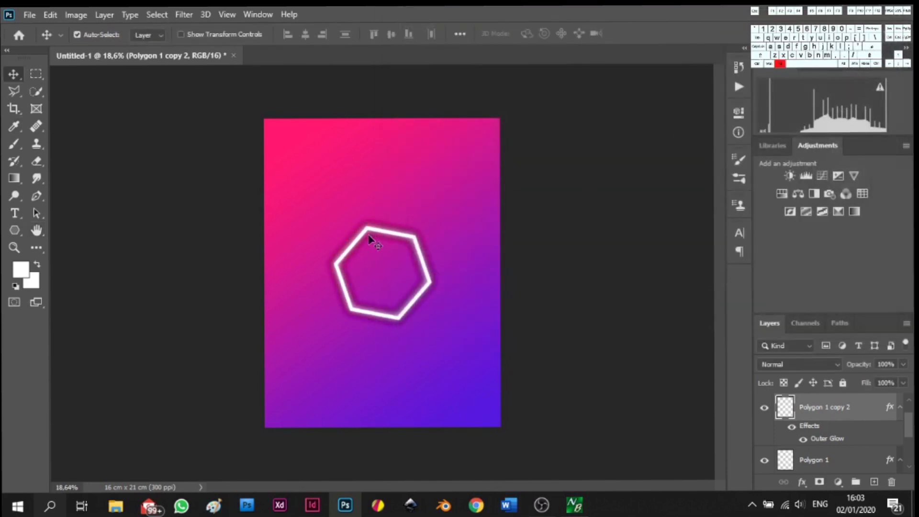
With Auto-Select off, offset Polygon 1 copy 2 slightly up and left, and Polygon 1 slightly down and right of the white hexagon
{"action": "scroll", "coordinate": [430, 306], "scroll_direction": "up", "scroll_amount": 5}
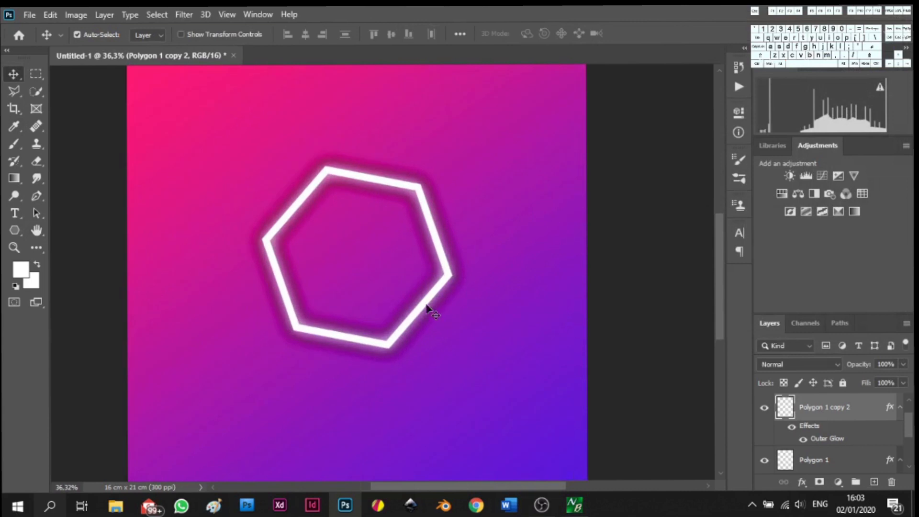
{"action": "left_click", "coordinate": [75, 33]}
{"action": "left_click_drag", "start_coordinate": [416, 328], "coordinate": [405, 317]}
{"action": "left_click", "coordinate": [847, 464]}
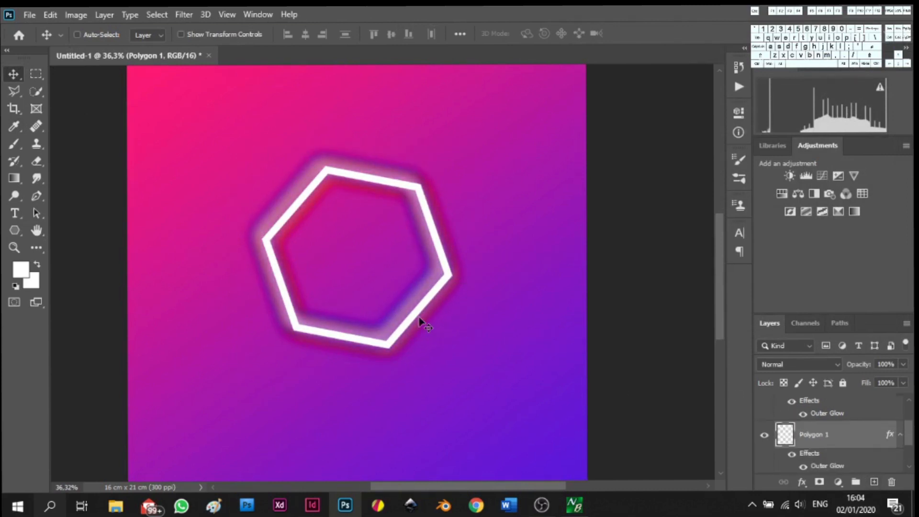
{"action": "left_click_drag", "start_coordinate": [427, 326], "coordinate": [427, 330]}
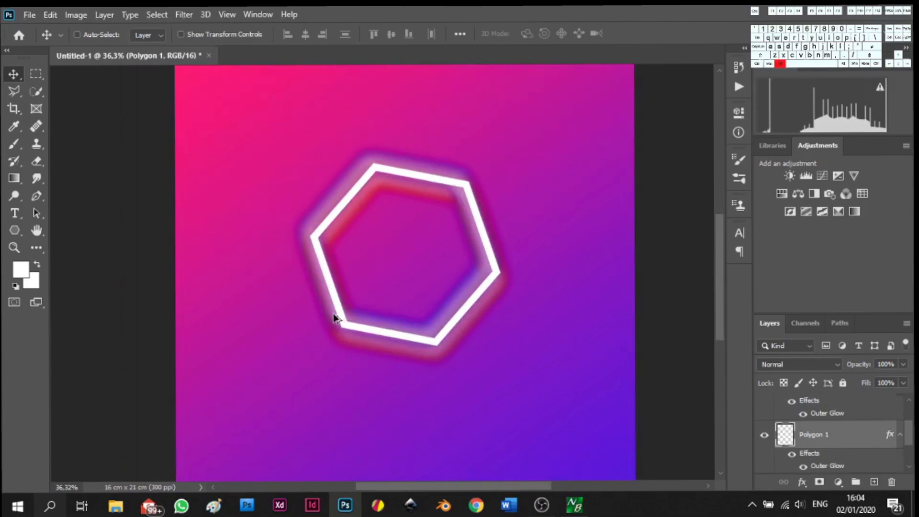
{"action": "scroll", "coordinate": [334, 318], "scroll_direction": "up", "scroll_amount": 5}
{"action": "scroll", "coordinate": [453, 363], "scroll_direction": "down", "scroll_amount": 5}
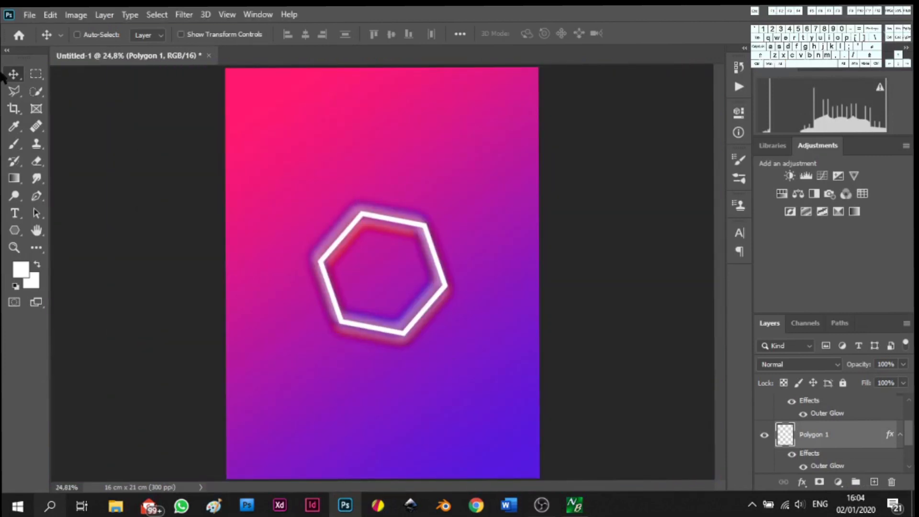
Draw a horizontal line about 520 px long with the Line tool near the canvas's upper-left corner
{"action": "left_click", "coordinate": [15, 231]}
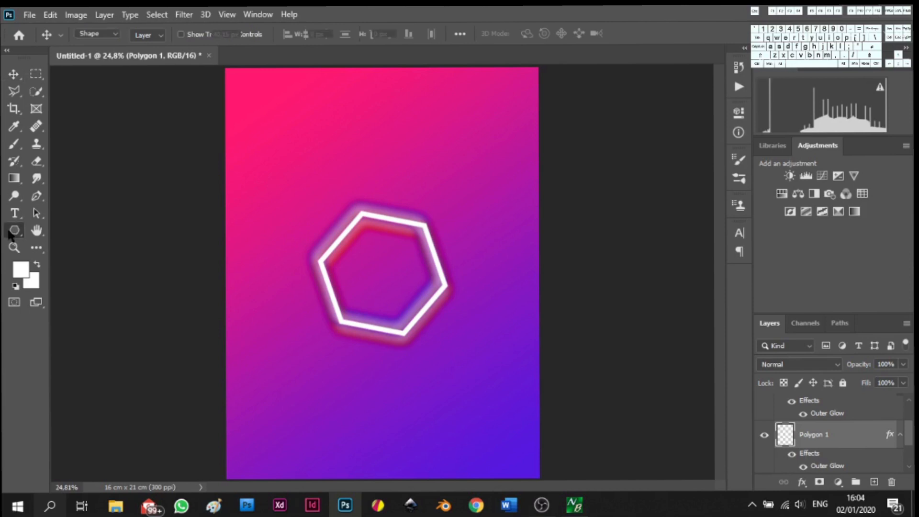
{"action": "left_click", "coordinate": [66, 280]}
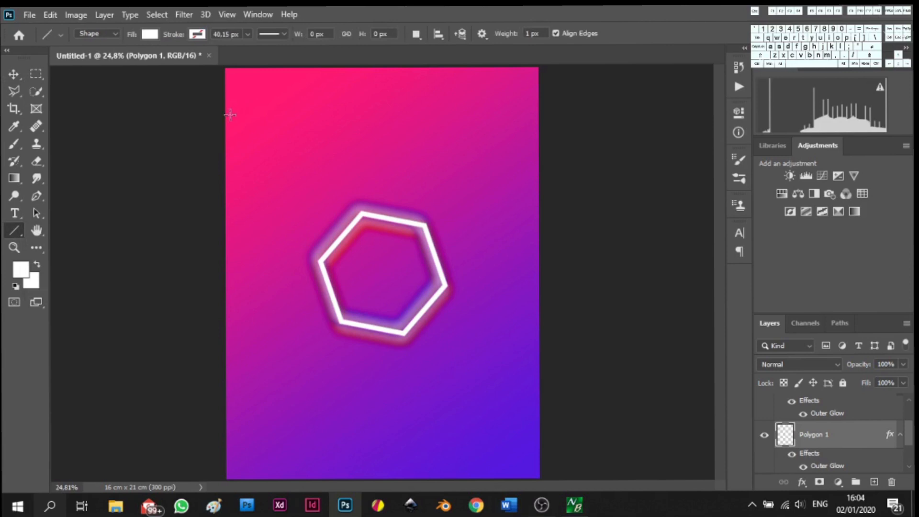
{"action": "left_click_drag", "start_coordinate": [239, 123], "coordinate": [318, 70]}
{"action": "key", "text": "ctrl+z"}
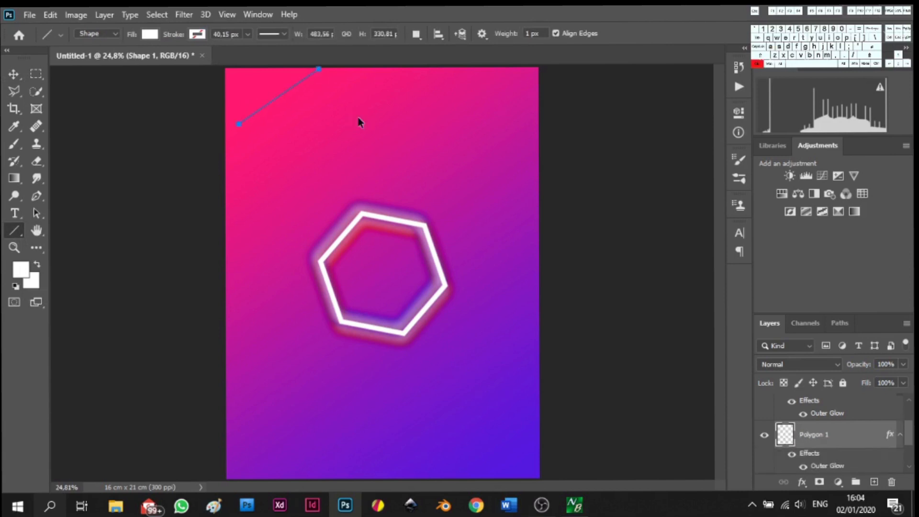
{"action": "left_click_drag", "start_coordinate": [253, 98], "coordinate": [339, 97]}
Set the line's height to 7 px and its stroke colour to white
{"action": "left_click", "coordinate": [379, 30]}
{"action": "type", "text": "4"}
{"action": "key", "text": "Return"}
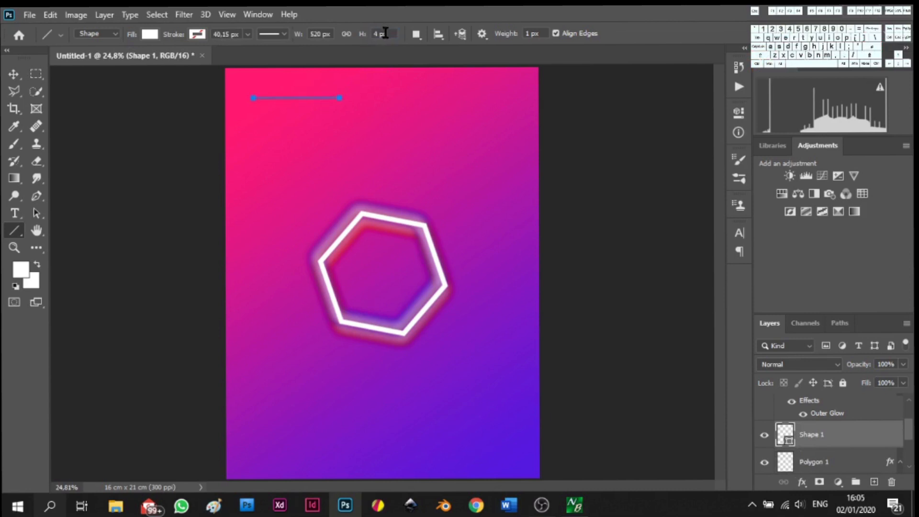
{"action": "left_click", "coordinate": [396, 35]}
{"action": "key", "text": "BackSpace"}
{"action": "type", "text": "7"}
{"action": "left_click", "coordinate": [189, 37]}
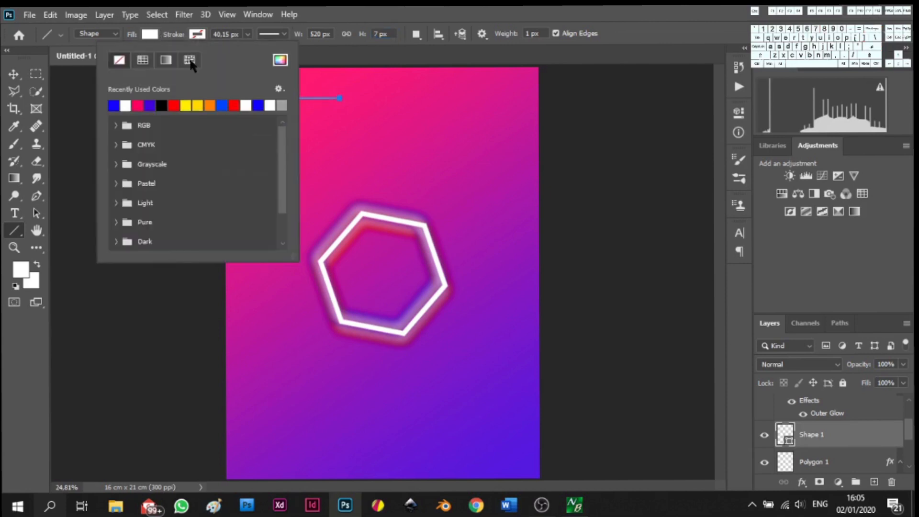
{"action": "left_click", "coordinate": [127, 104]}
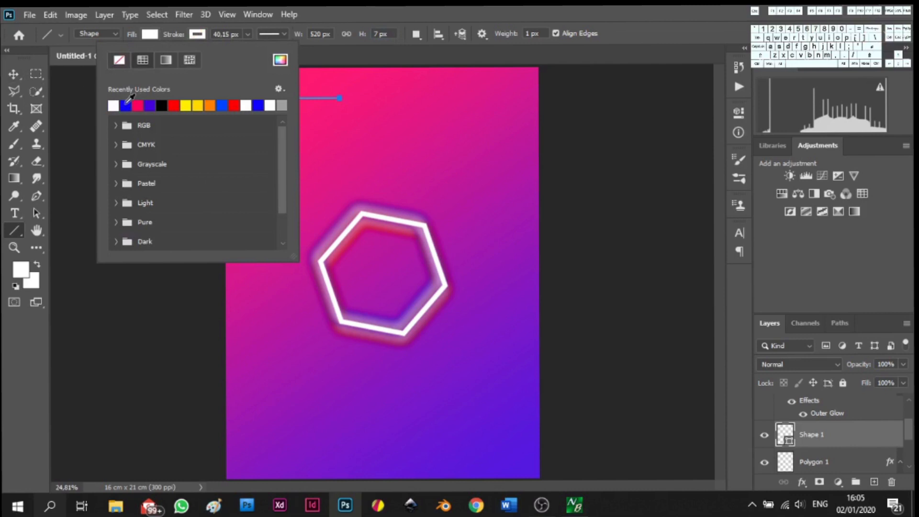
{"action": "left_click", "coordinate": [14, 74]}
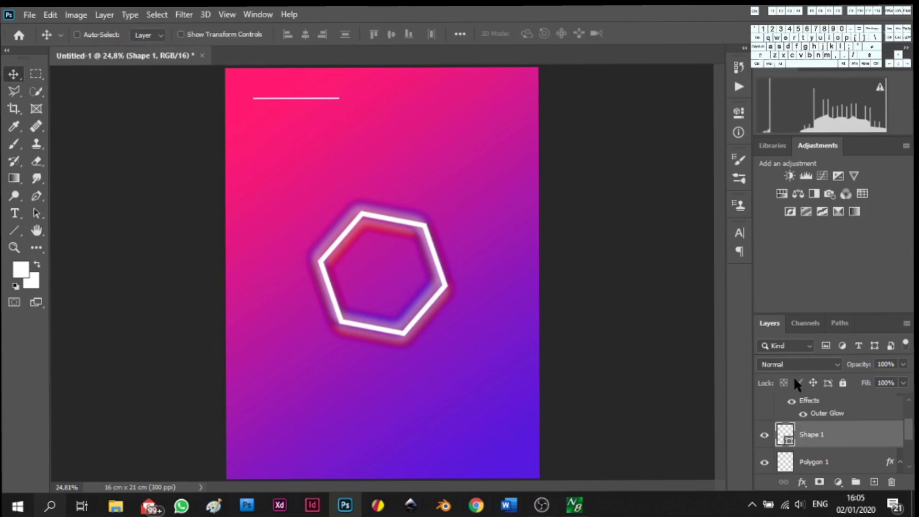
Duplicate the Shape 1 line layer, place the copy beneath the original and rasterize the copy
{"action": "scroll", "coordinate": [286, 136], "scroll_direction": "up", "scroll_amount": 2}
{"action": "scroll", "coordinate": [320, 122], "scroll_direction": "up", "scroll_amount": 3}
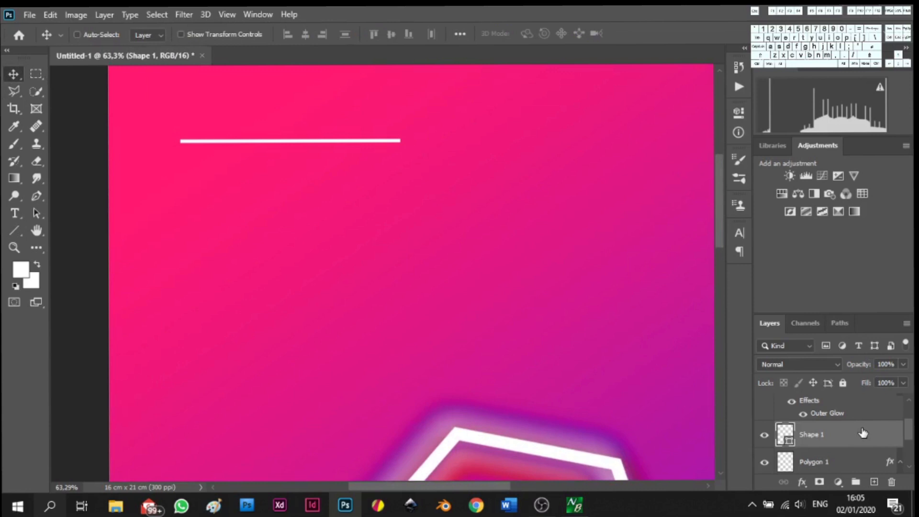
{"action": "key", "text": "ctrl+j"}
{"action": "mouse_move", "coordinate": [863, 433]}
{"action": "left_mouse_down"}
{"action": "mouse_move", "coordinate": [854, 407]}
{"action": "mouse_move", "coordinate": [849, 431]}
{"action": "mouse_move", "coordinate": [853, 396]}
{"action": "mouse_move", "coordinate": [848, 443]}
{"action": "left_mouse_up"}
{"action": "left_click", "coordinate": [839, 406]}
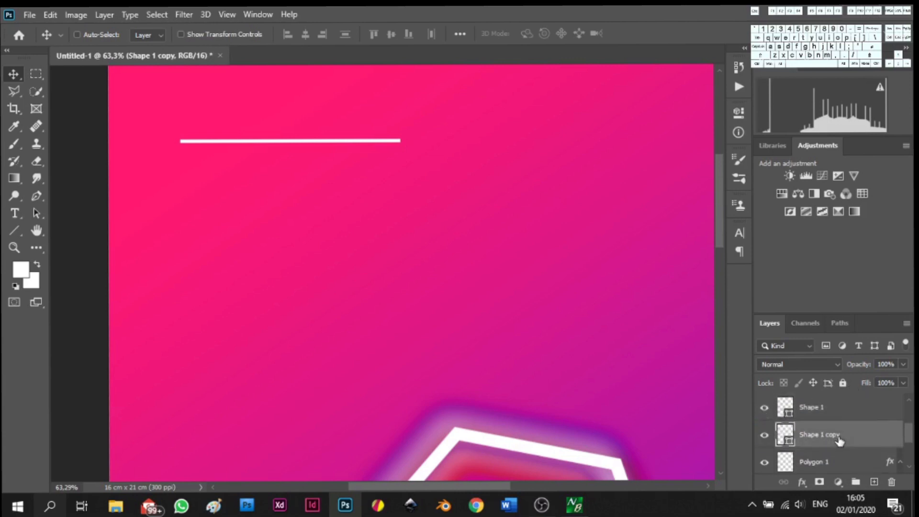
{"action": "right_click", "coordinate": [839, 437]}
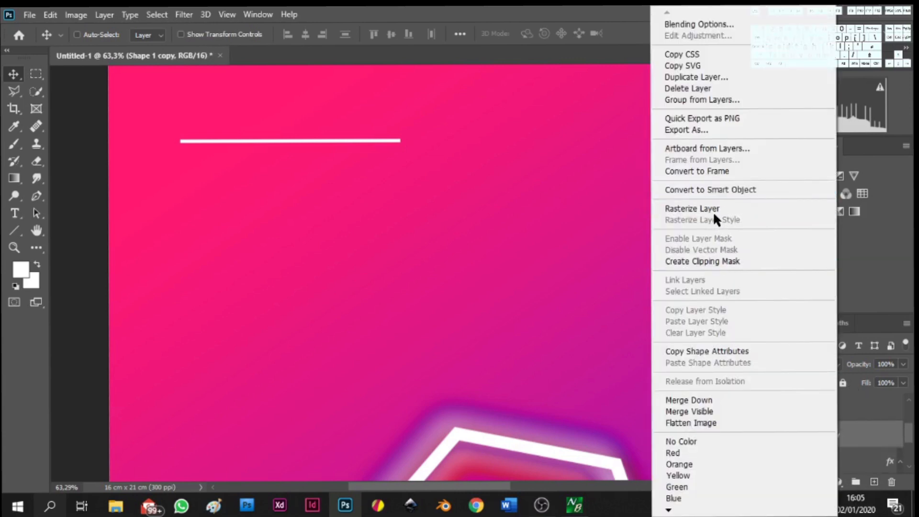
{"action": "left_click", "coordinate": [692, 209]}
Apply a Gaussian Blur with a 10,0 pixel radius to the Shape 1 copy layer
{"action": "left_click", "coordinate": [204, 15]}
{"action": "left_click", "coordinate": [184, 15]}
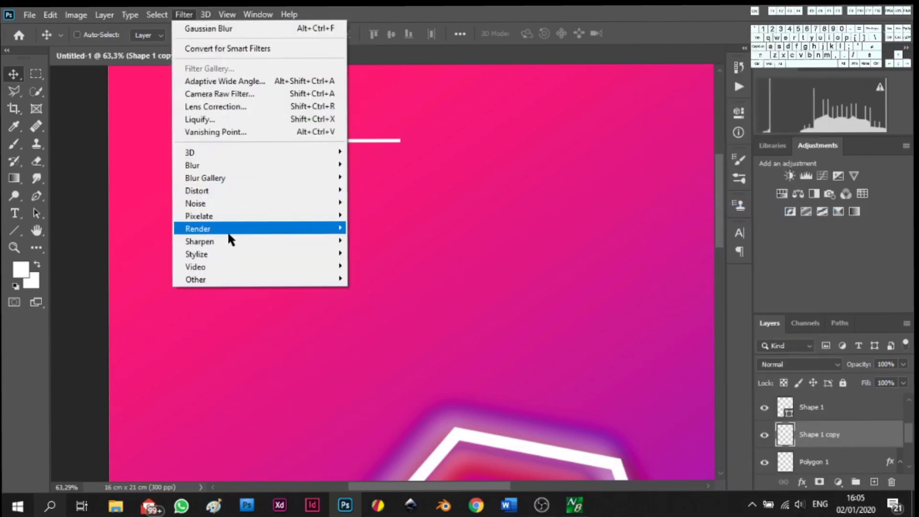
{"action": "mouse_move", "coordinate": [220, 192]}
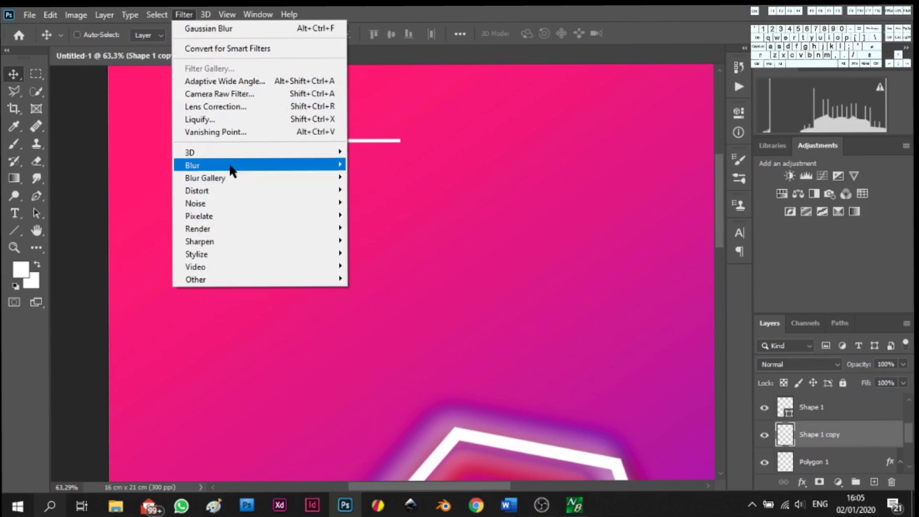
{"action": "mouse_move", "coordinate": [231, 166]}
{"action": "left_click", "coordinate": [397, 214]}
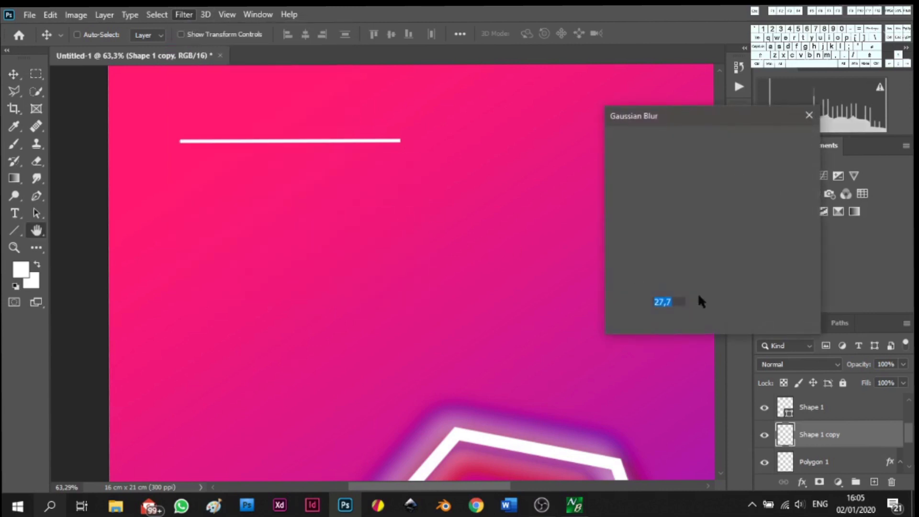
{"action": "left_click_drag", "start_coordinate": [673, 322], "coordinate": [645, 323]}
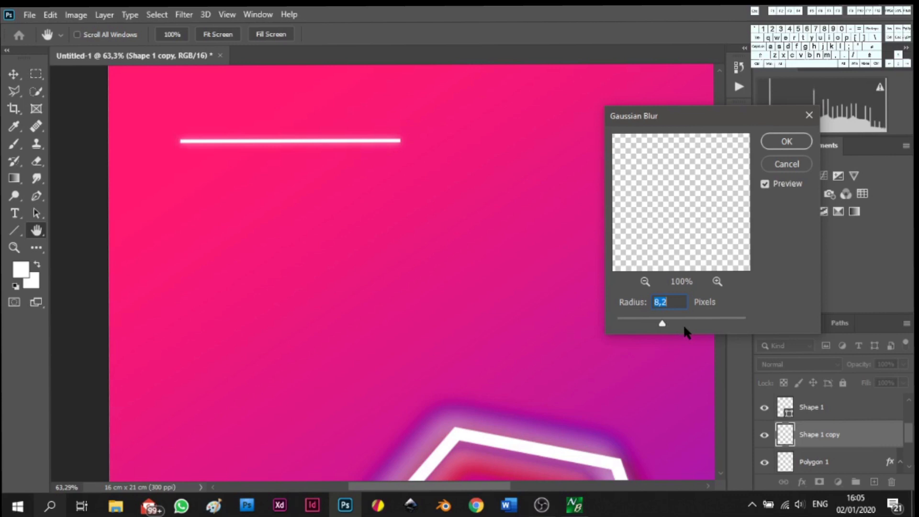
{"action": "left_click_drag", "start_coordinate": [668, 327], "coordinate": [668, 325]}
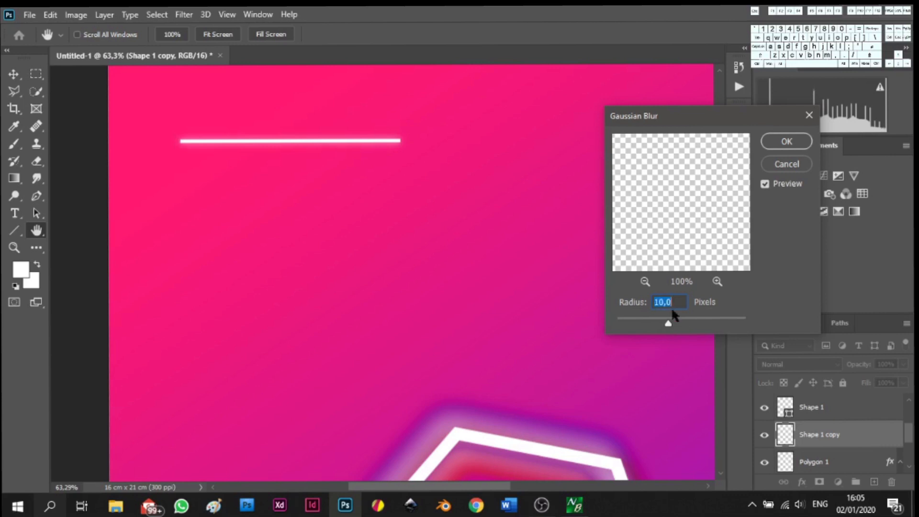
{"action": "left_click", "coordinate": [790, 141]}
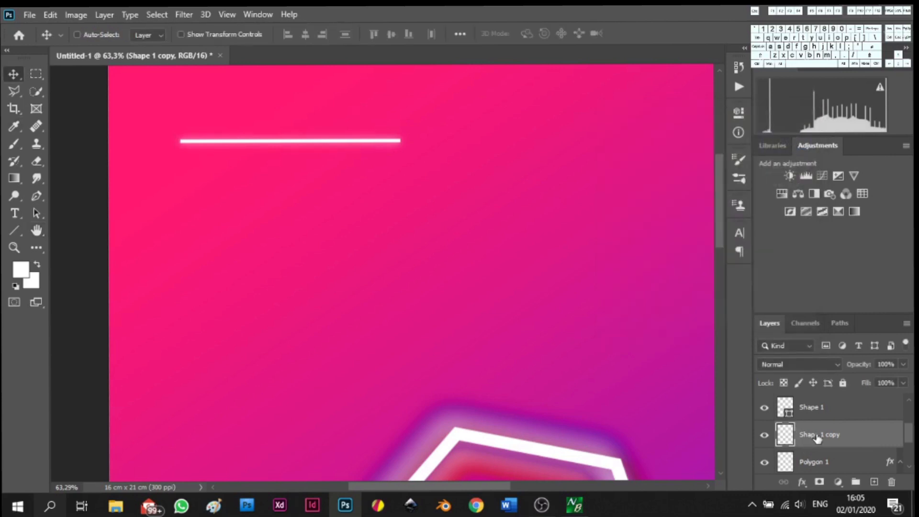
Add an Outer Glow to the Shape 1 copy layer with Linear Burn blending, blue 0c00ff colour and 21% opacity
{"action": "right_click", "coordinate": [827, 426]}
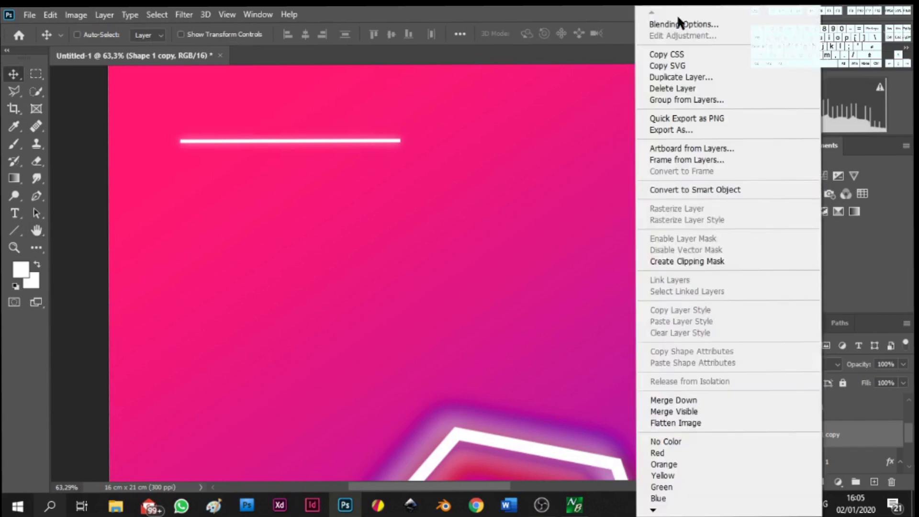
{"action": "left_click", "coordinate": [677, 17]}
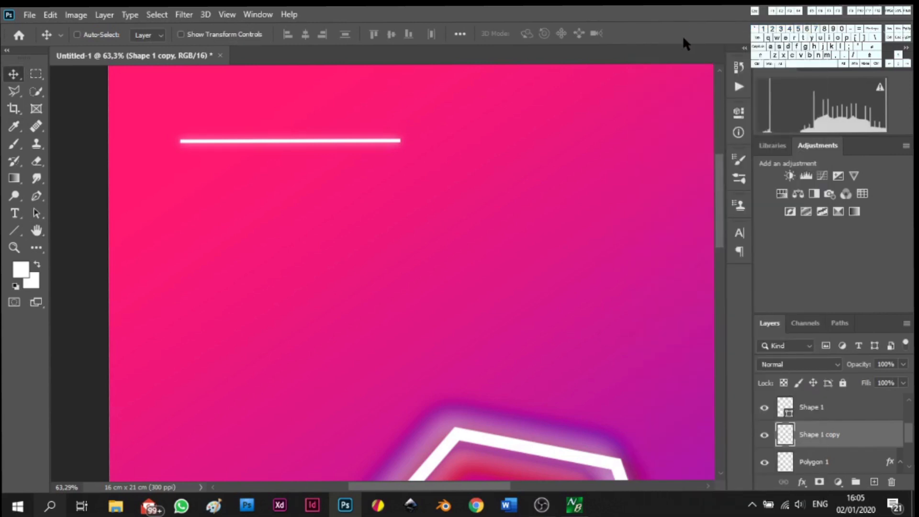
{"action": "double_click", "coordinate": [804, 431]}
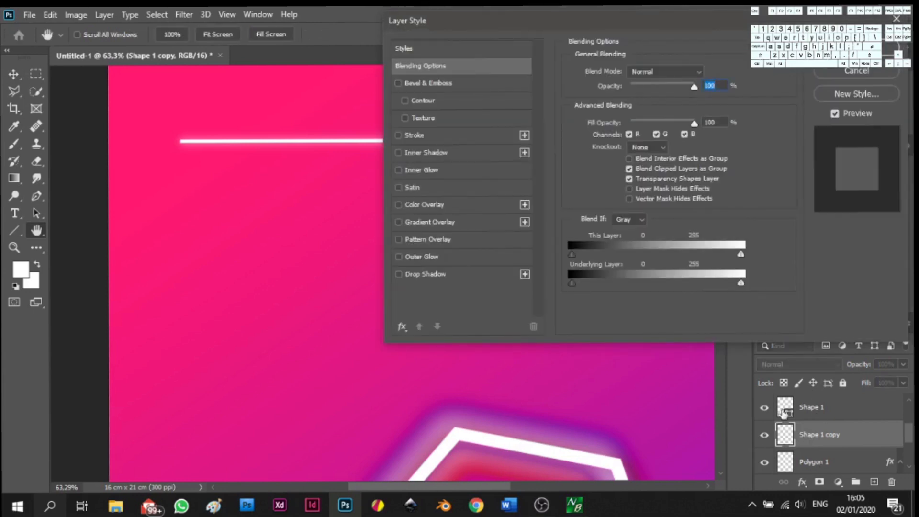
{"action": "left_click", "coordinate": [399, 257]}
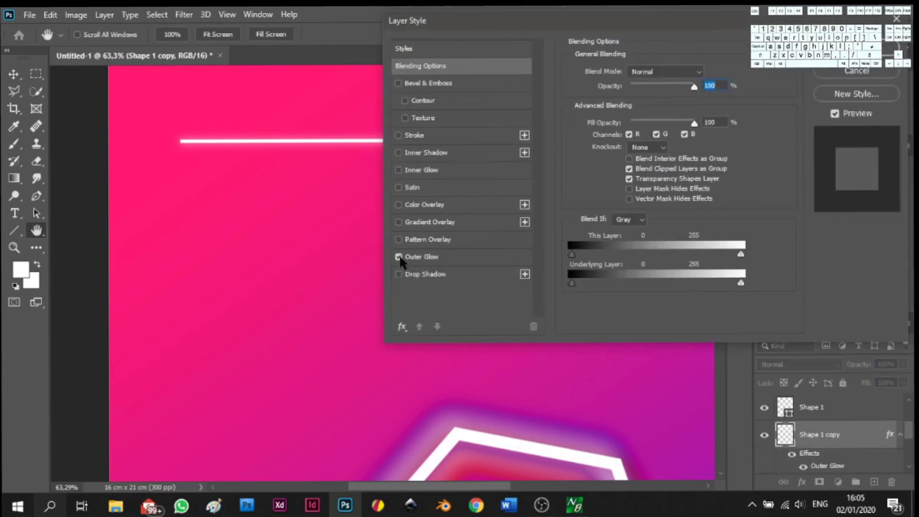
{"action": "left_click", "coordinate": [420, 259]}
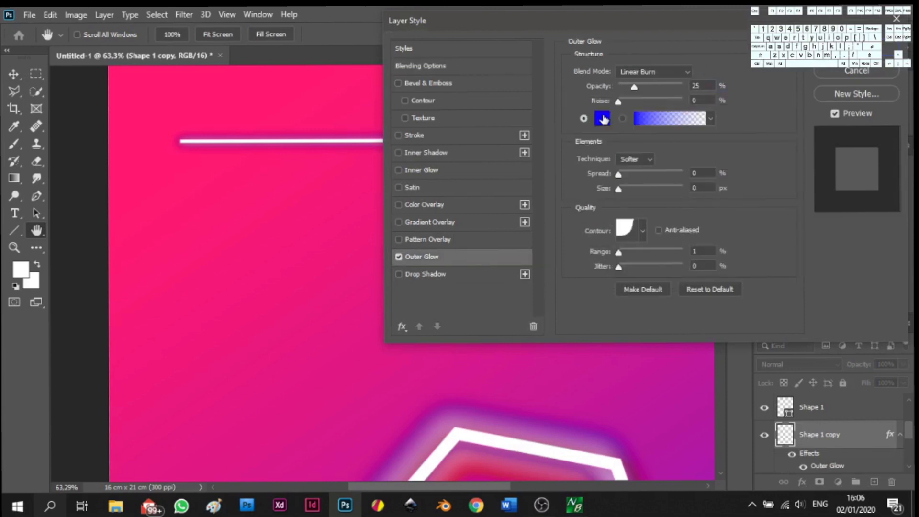
{"action": "left_click", "coordinate": [601, 119]}
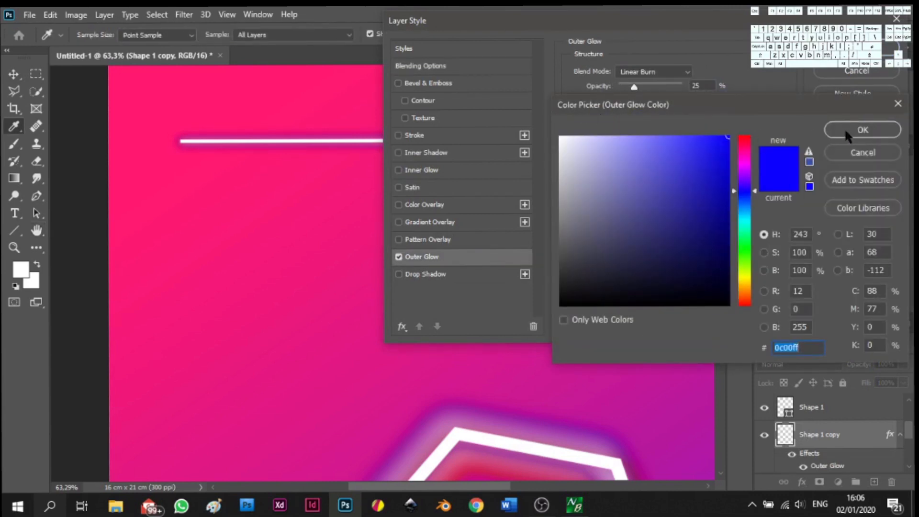
{"action": "left_click", "coordinate": [844, 129]}
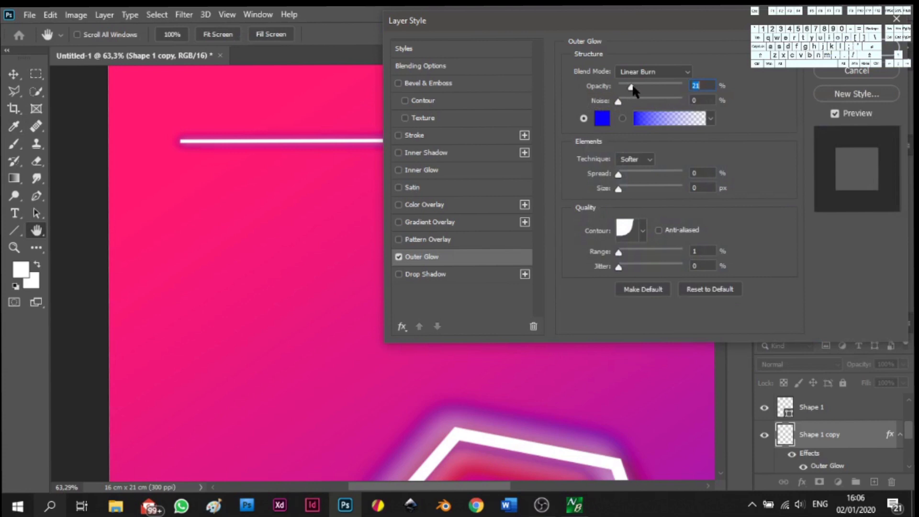
{"action": "left_click", "coordinate": [836, 50]}
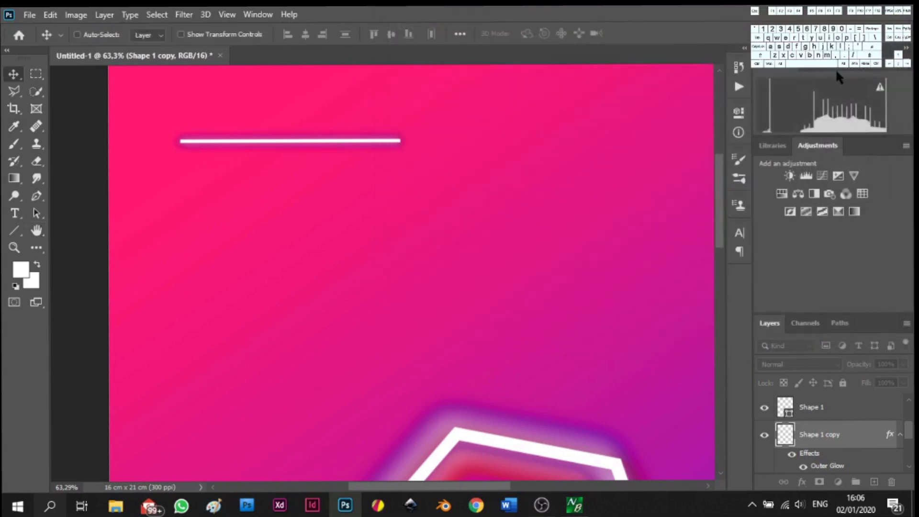
Combine the Shape 1 and Shape 1 copy layers into one smart object
{"action": "left_click", "coordinate": [844, 414], "text": "shift"}
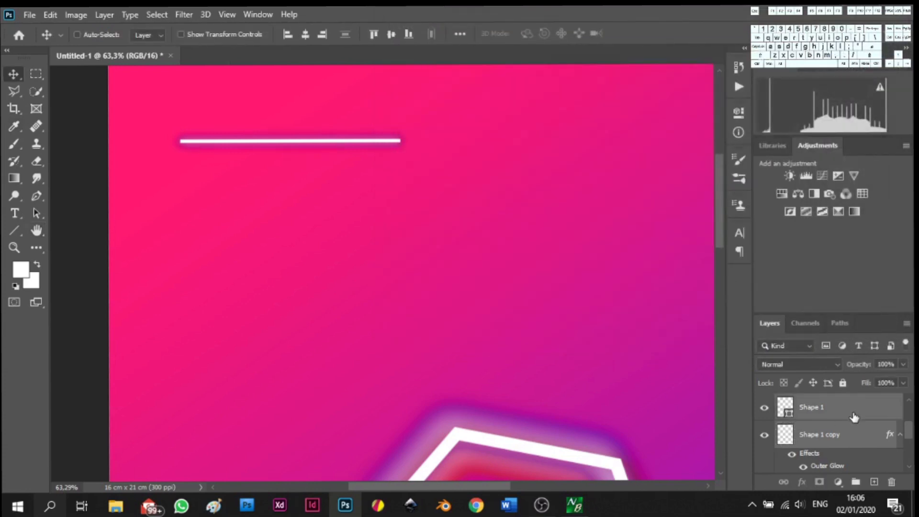
{"action": "right_click", "coordinate": [853, 416]}
{"action": "left_click", "coordinate": [691, 187]}
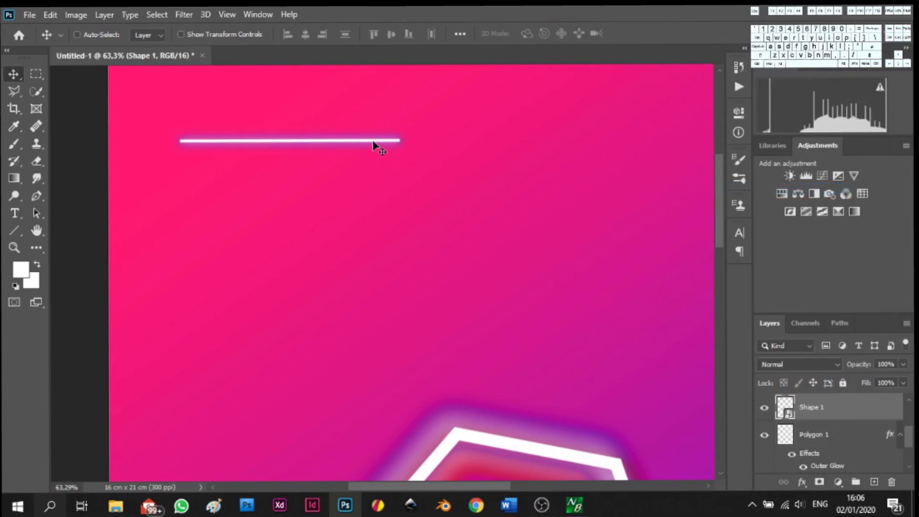
Duplicate the glowing line twice and place the copies one below the other beneath the original line
{"action": "key", "text": "ctrl+j"}
{"action": "key", "text": "ctrl+j"}
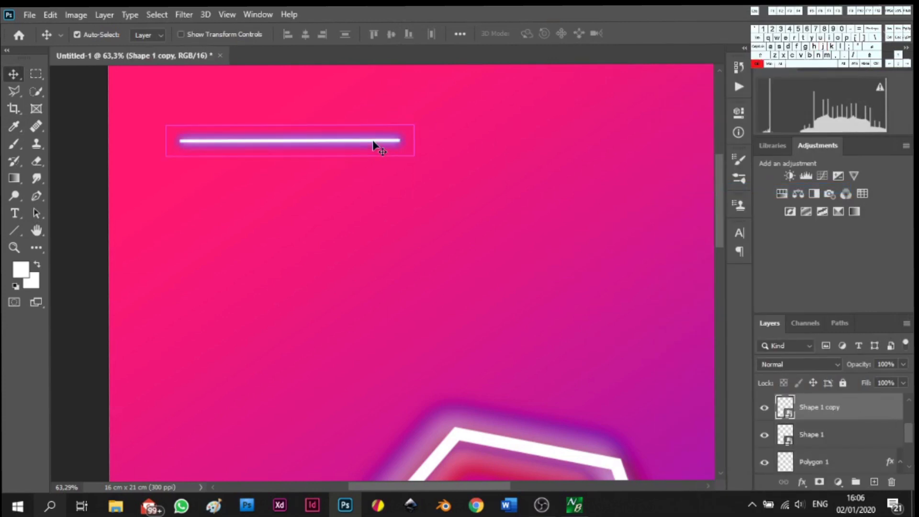
{"action": "left_click_drag", "start_coordinate": [373, 142], "coordinate": [373, 187]}
{"action": "mouse_move", "coordinate": [373, 155]}
{"action": "left_mouse_down"}
{"action": "mouse_move", "coordinate": [373, 197]}
{"action": "mouse_move", "coordinate": [378, 171]}
{"action": "left_mouse_up"}
{"action": "left_click", "coordinate": [90, 36]}
{"action": "left_click", "coordinate": [290, 143]}
{"action": "left_click_drag", "start_coordinate": [291, 143], "coordinate": [293, 270]}
Start a text layer at the canvas's upper edge, clear its placeholder text and set the font to Arial
{"action": "scroll", "coordinate": [482, 226], "scroll_direction": "down", "scroll_amount": 3}
{"action": "scroll", "coordinate": [482, 228], "scroll_direction": "down", "scroll_amount": 2}
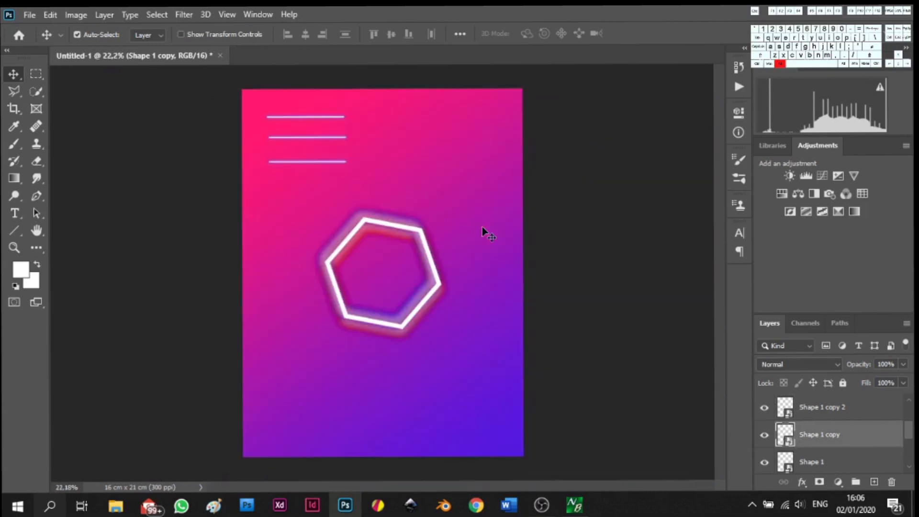
{"action": "scroll", "coordinate": [345, 185], "scroll_direction": "up", "scroll_amount": 3}
{"action": "scroll", "coordinate": [410, 191], "scroll_direction": "down", "scroll_amount": 1}
{"action": "scroll", "coordinate": [409, 190], "scroll_direction": "down", "scroll_amount": 1}
{"action": "scroll", "coordinate": [390, 181], "scroll_direction": "up", "scroll_amount": 3}
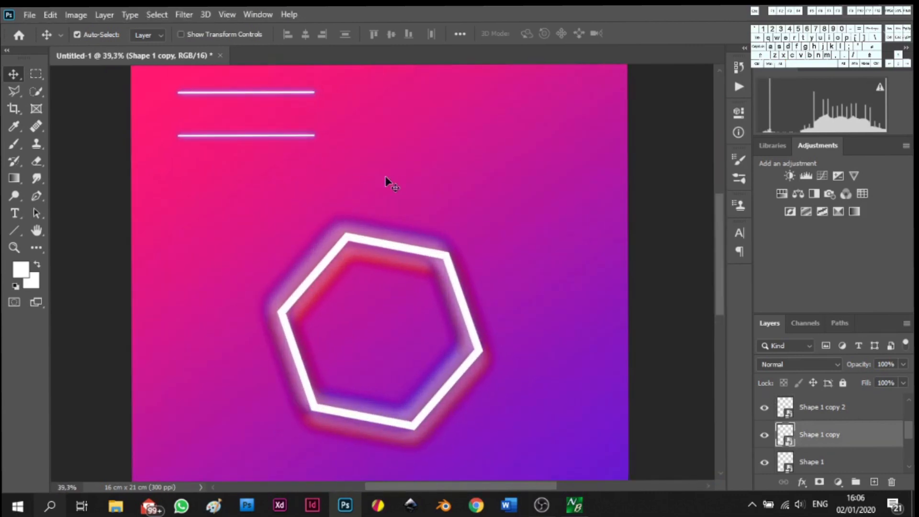
{"action": "left_click_drag", "start_coordinate": [720, 258], "coordinate": [722, 171]}
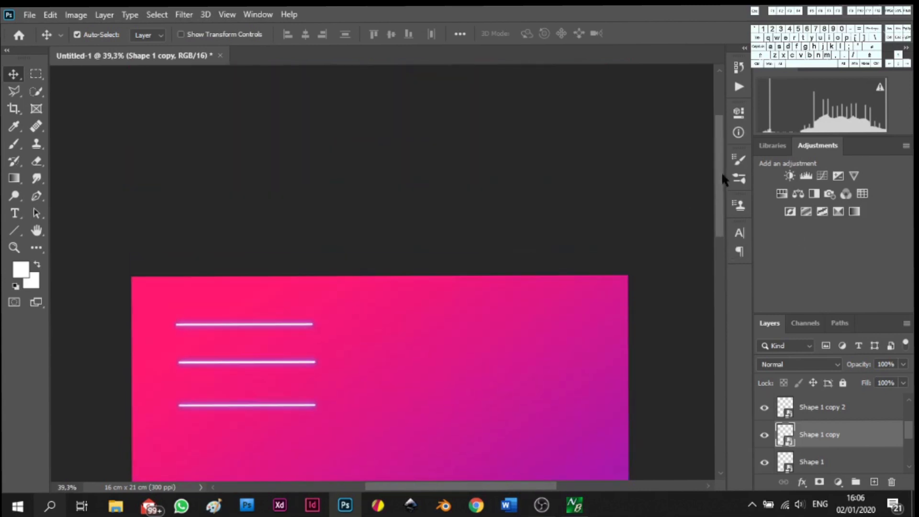
{"action": "scroll", "coordinate": [390, 294], "scroll_direction": "up", "scroll_amount": 5}
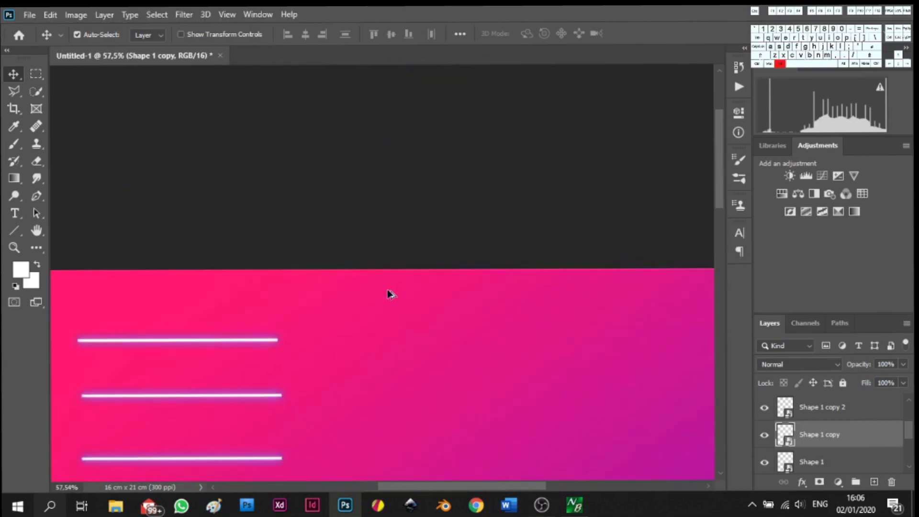
{"action": "left_click", "coordinate": [15, 213]}
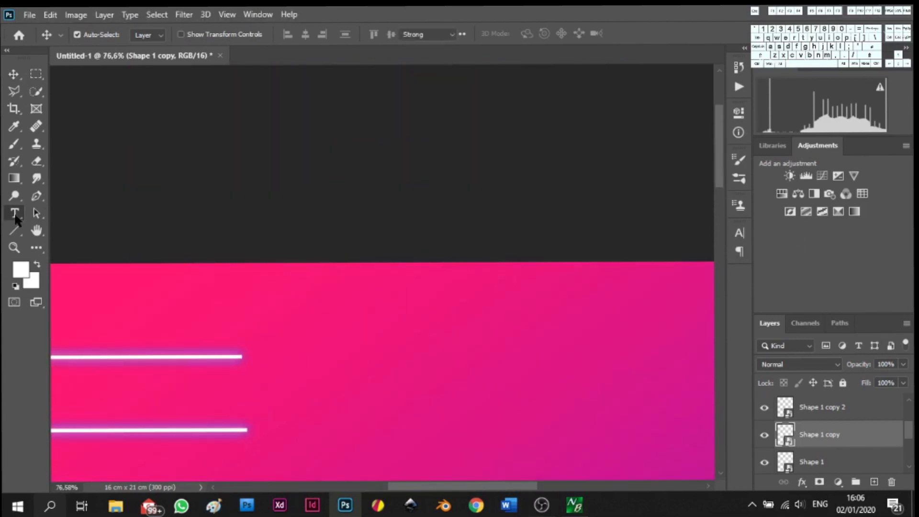
{"action": "left_click", "coordinate": [318, 284]}
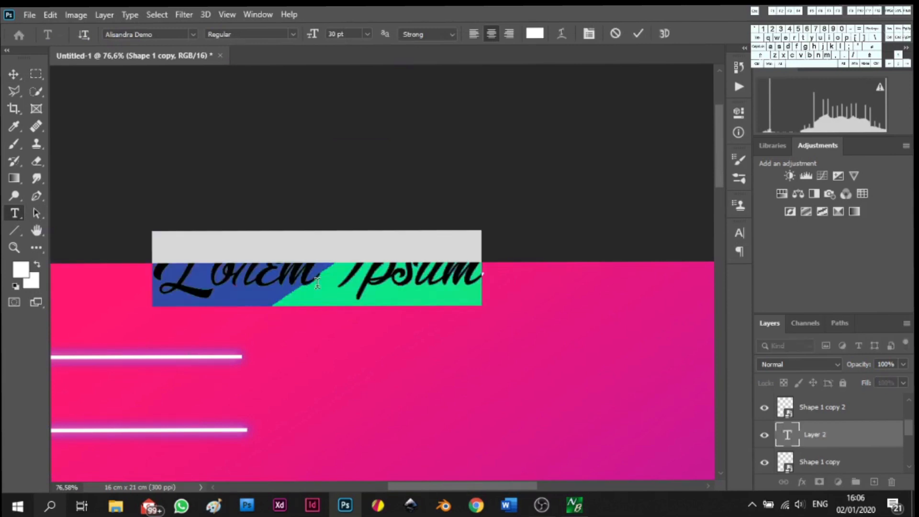
{"action": "key", "text": "BackSpace"}
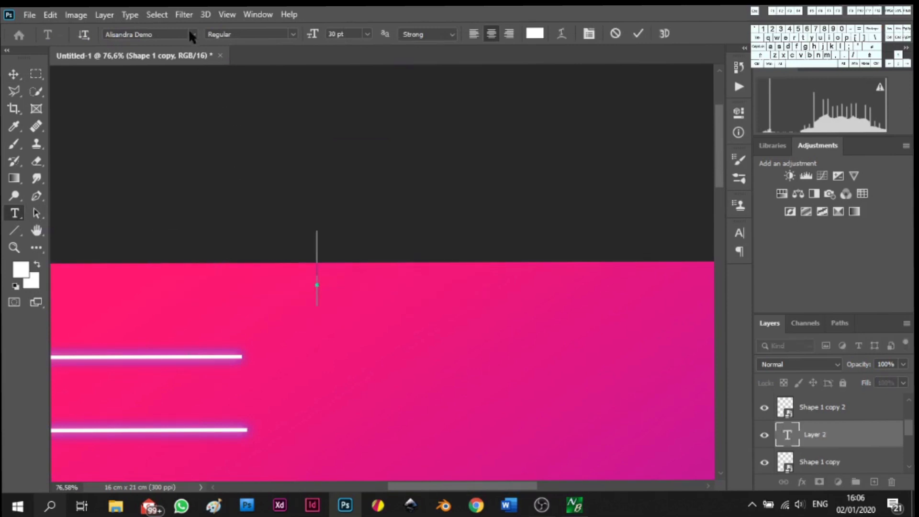
{"action": "left_click", "coordinate": [191, 35]}
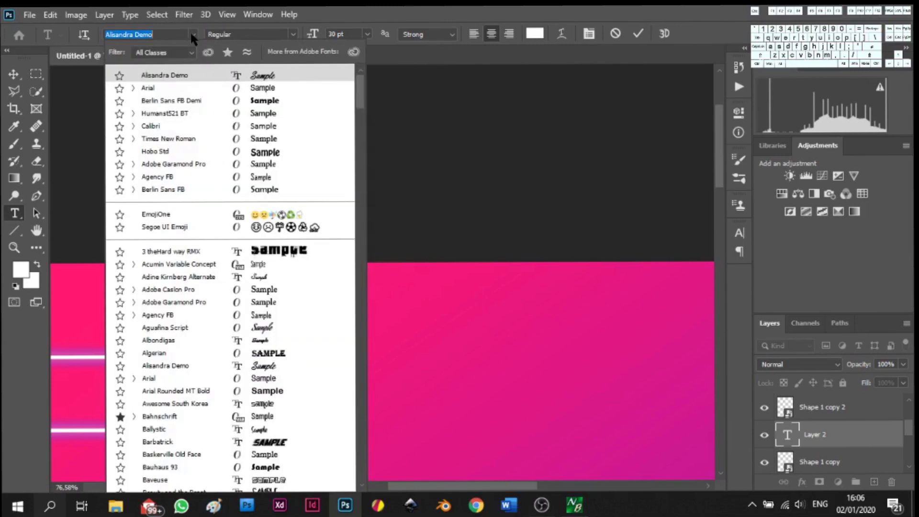
{"action": "left_click", "coordinate": [196, 86]}
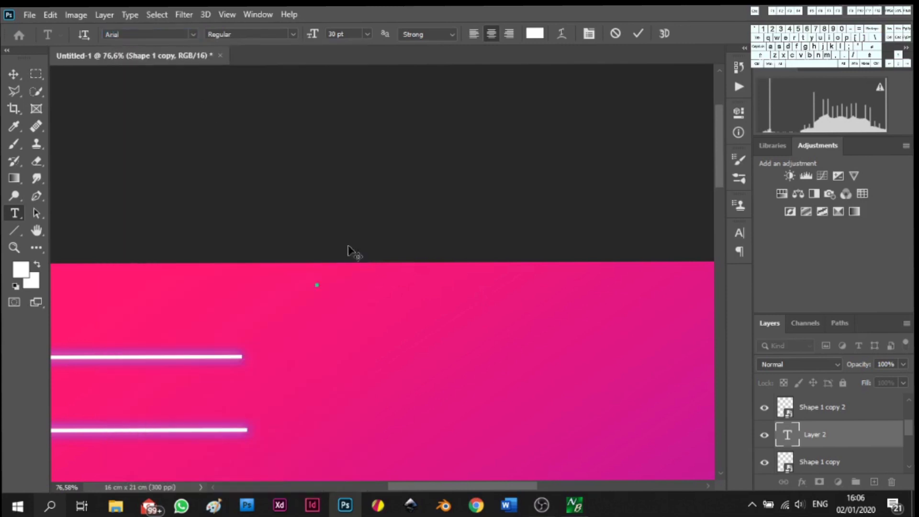
Enter the text "Your Company" and move it fully onto the canvas, above and beyond the right ends of the glowing lines
{"action": "type", "text": "A"}
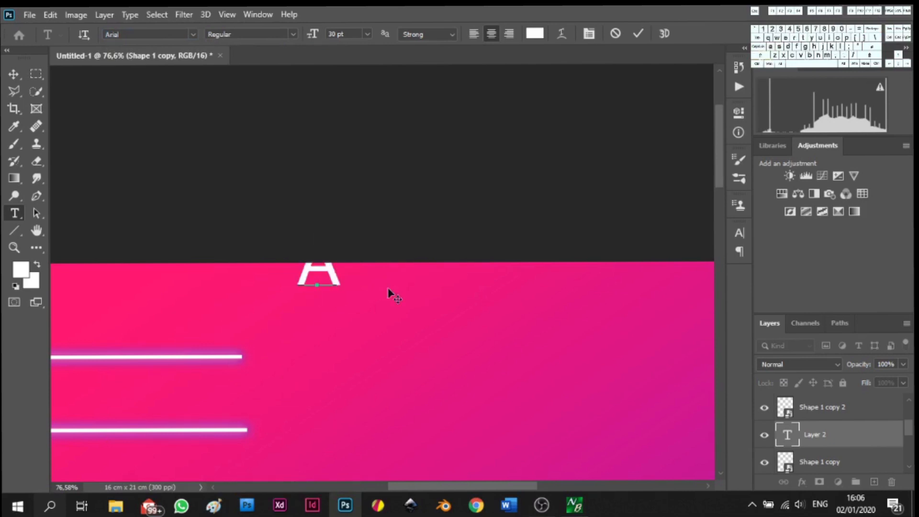
{"action": "type", "text": "I"}
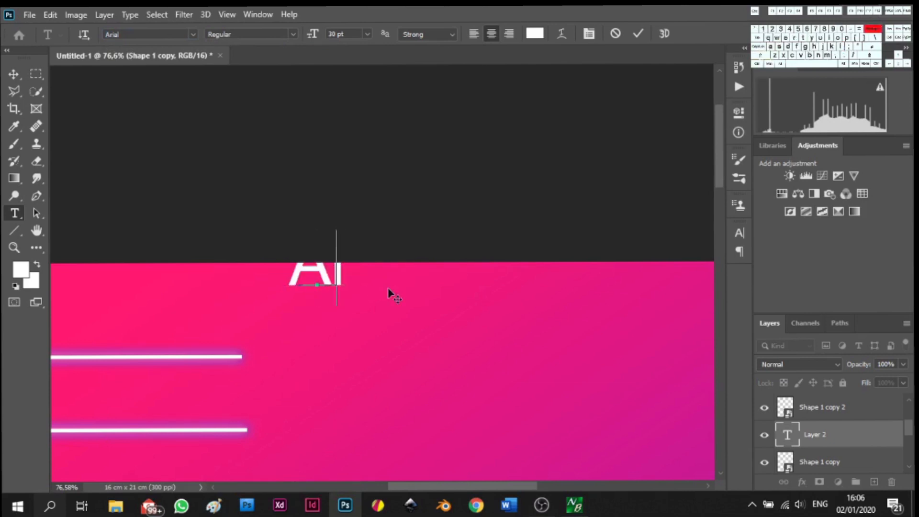
{"action": "key", "text": "BackSpace"}
{"action": "key", "text": "BackSpace"}
{"action": "type", "text": "Y"}
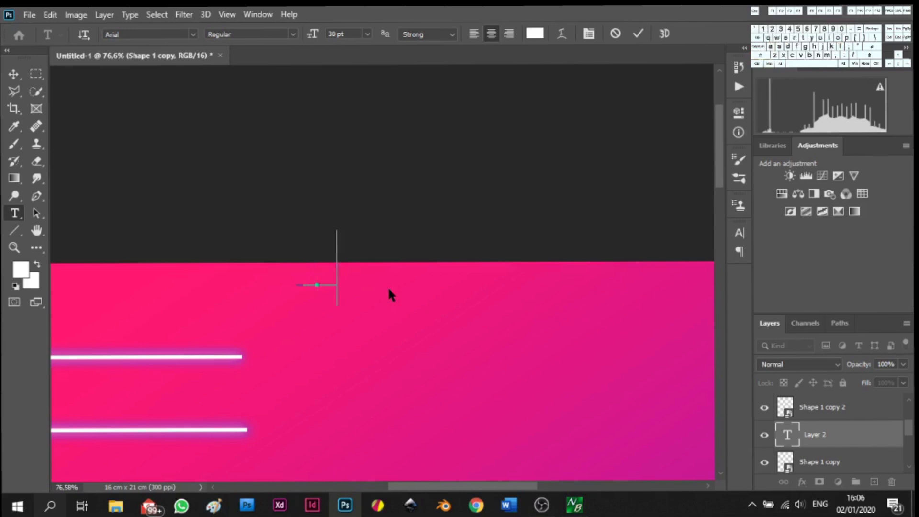
{"action": "type", "text": "our "}
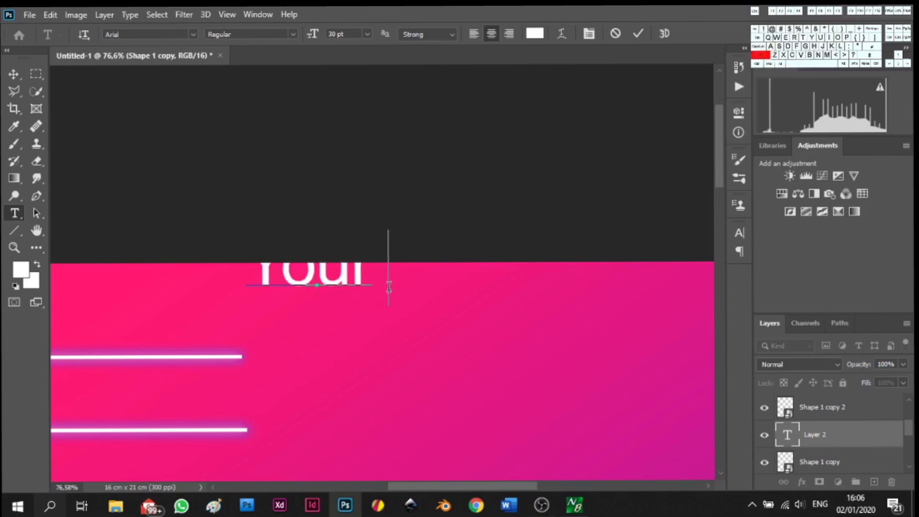
{"action": "type", "text": "Compan"}
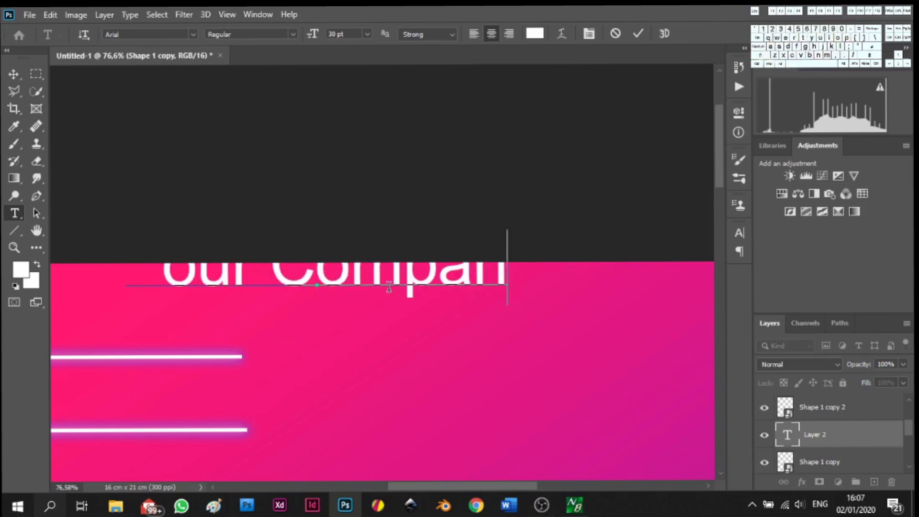
{"action": "type", "text": "y"}
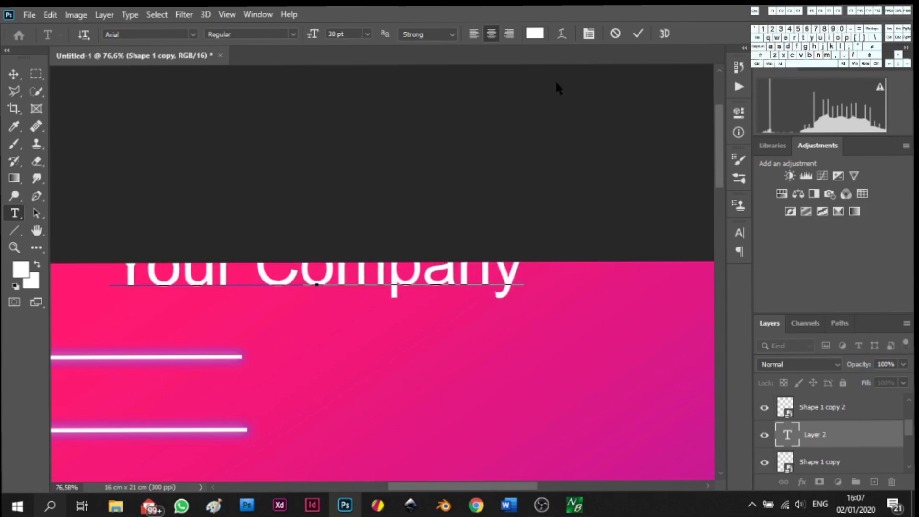
{"action": "left_click", "coordinate": [13, 74]}
{"action": "left_click_drag", "start_coordinate": [343, 279], "coordinate": [479, 319]}
Scale the "Your Company" text to about 49.25% and move it about 0.85 cm right and 0.27 cm down, centred near the canvas's upper edge
{"action": "scroll", "coordinate": [480, 324], "scroll_direction": "down", "scroll_amount": 3}
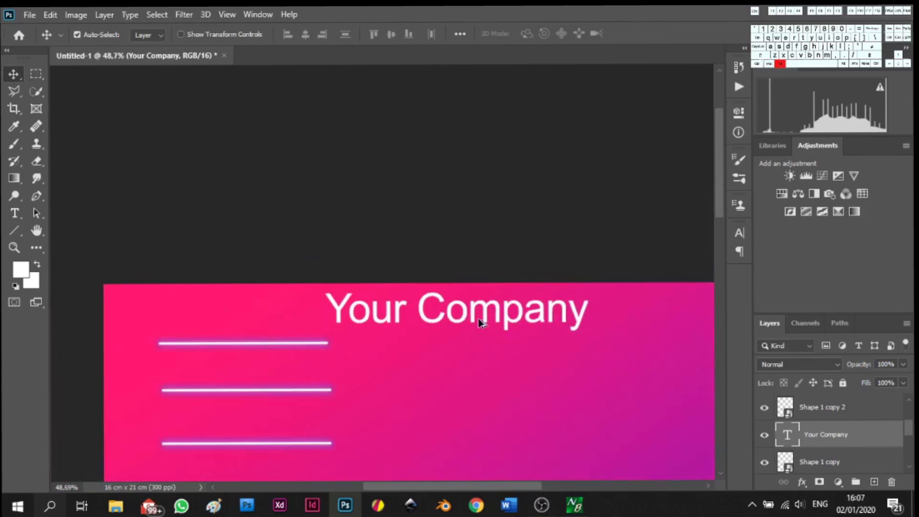
{"action": "scroll", "coordinate": [480, 323], "scroll_direction": "down", "scroll_amount": 4}
{"action": "scroll", "coordinate": [481, 324], "scroll_direction": "up", "scroll_amount": 2}
{"action": "scroll", "coordinate": [463, 283], "scroll_direction": "up", "scroll_amount": 3}
{"action": "scroll", "coordinate": [412, 184], "scroll_direction": "up", "scroll_amount": 2}
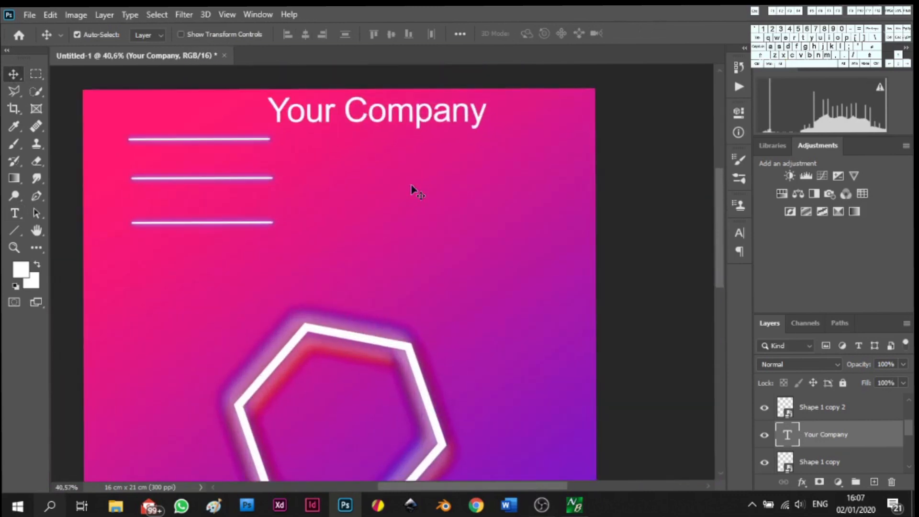
{"action": "scroll", "coordinate": [414, 188], "scroll_direction": "up", "scroll_amount": 2}
{"action": "scroll", "coordinate": [400, 181], "scroll_direction": "up", "scroll_amount": 1}
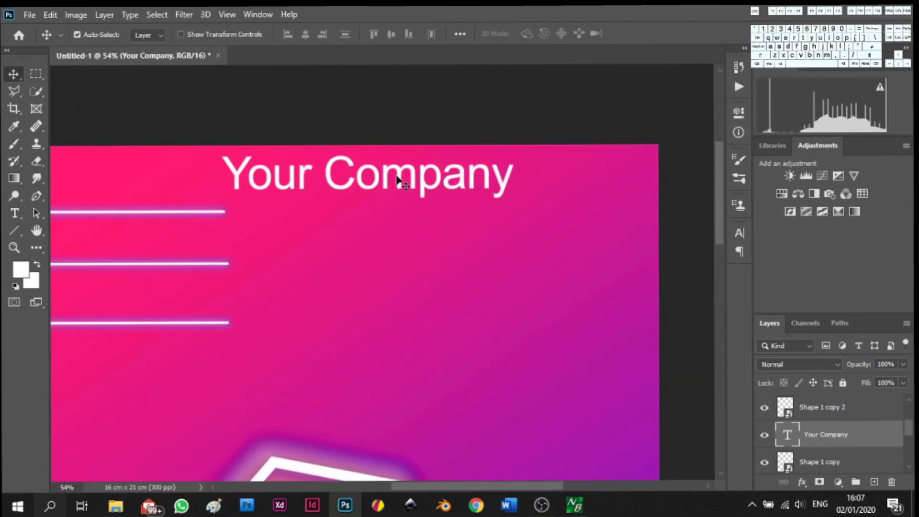
{"action": "left_click_drag", "start_coordinate": [399, 176], "coordinate": [398, 177]}
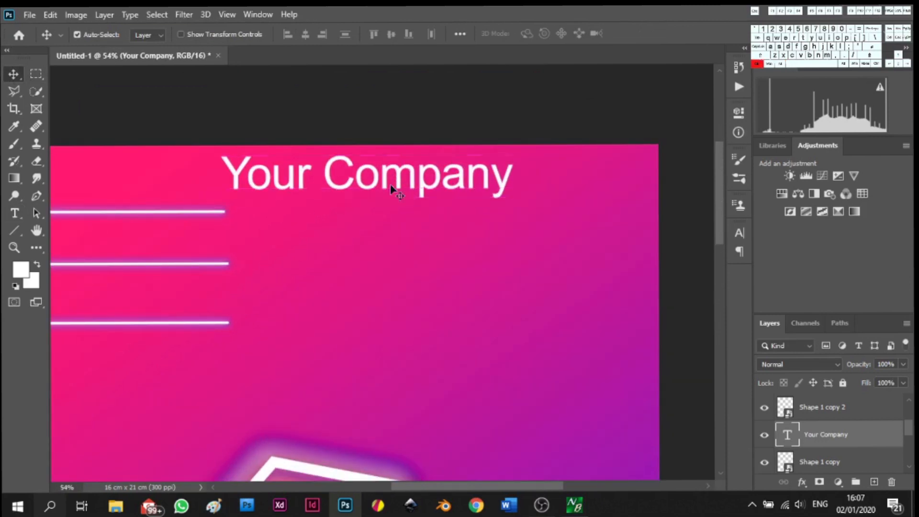
{"action": "key", "text": "ctrl+t"}
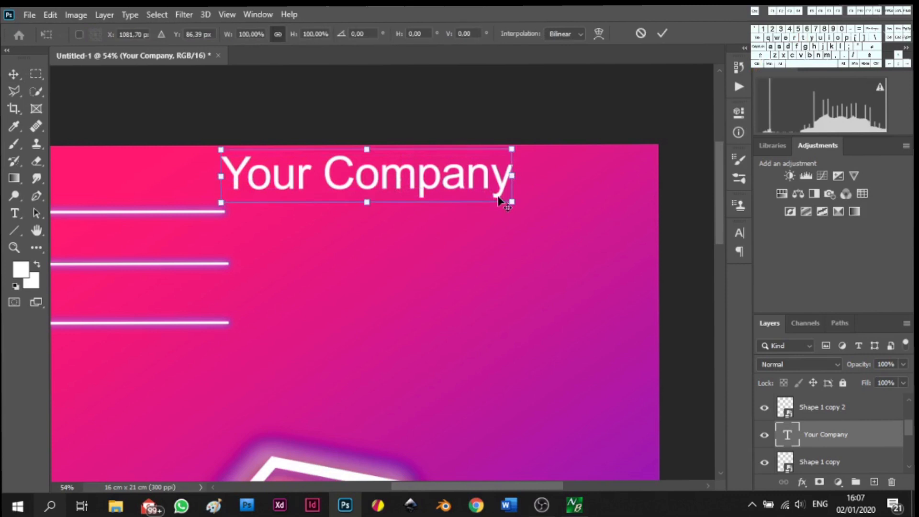
{"action": "left_click_drag", "start_coordinate": [511, 201], "coordinate": [382, 169]}
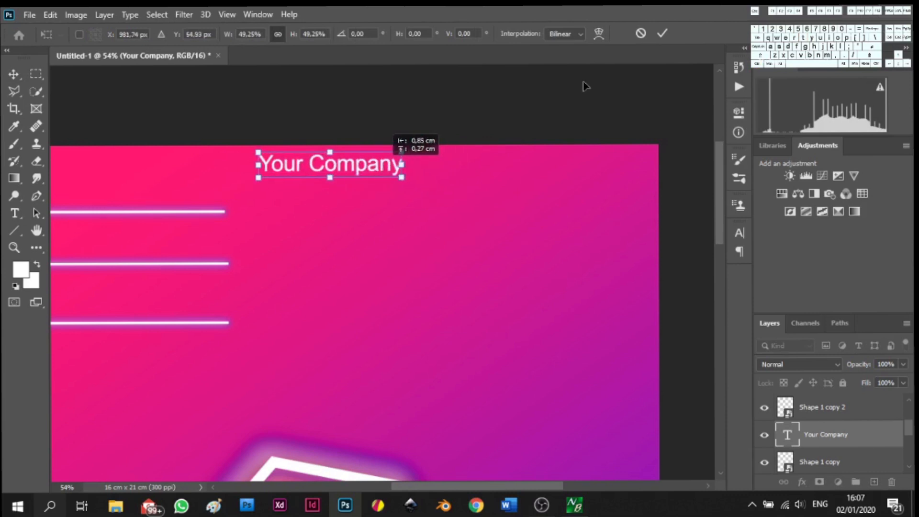
{"action": "left_click", "coordinate": [661, 33]}
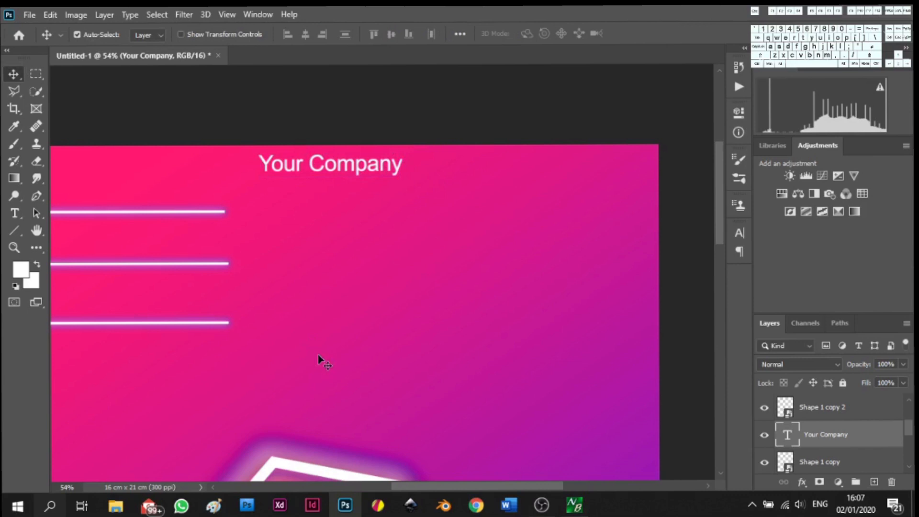
Start a text layer inside the upper-left part of the hexagon with the font size set to 14 pt
{"action": "scroll", "coordinate": [321, 360], "scroll_direction": "down", "scroll_amount": 1}
{"action": "scroll", "coordinate": [321, 360], "scroll_direction": "down", "scroll_amount": 1}
{"action": "scroll", "coordinate": [317, 360], "scroll_direction": "down", "scroll_amount": 4}
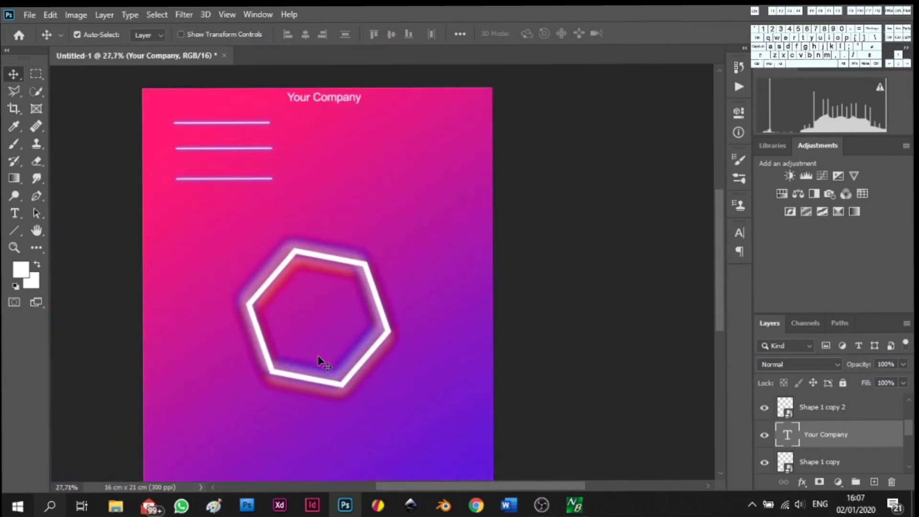
{"action": "left_click", "coordinate": [14, 213]}
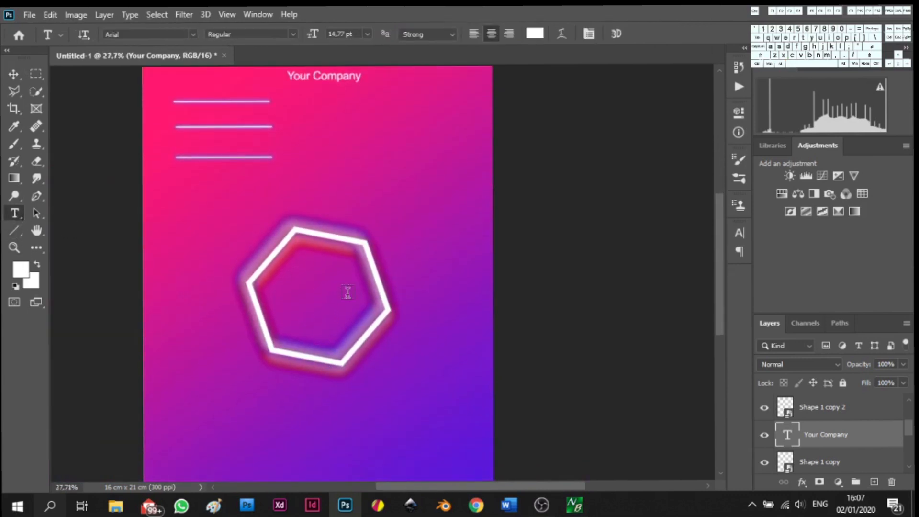
{"action": "scroll", "coordinate": [326, 287], "scroll_direction": "up", "scroll_amount": 3}
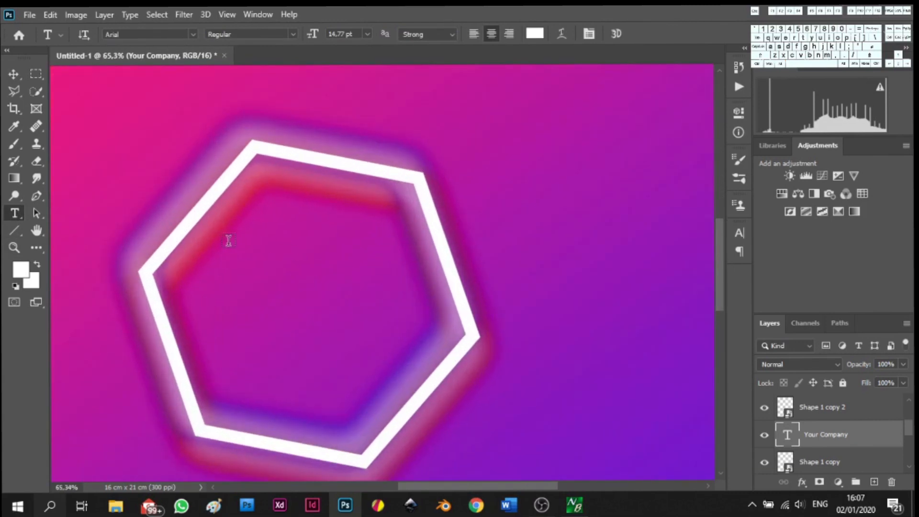
{"action": "left_click", "coordinate": [215, 243]}
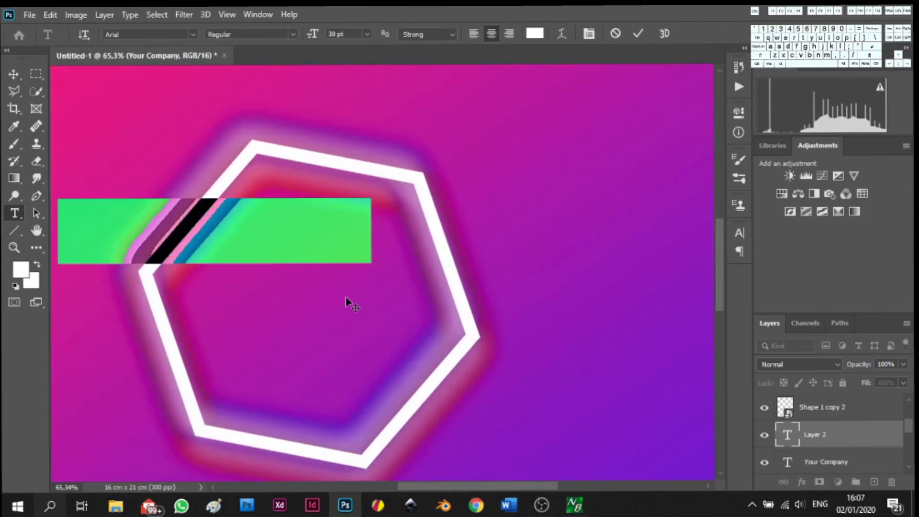
{"action": "left_click", "coordinate": [359, 29]}
{"action": "left_click", "coordinate": [358, 116]}
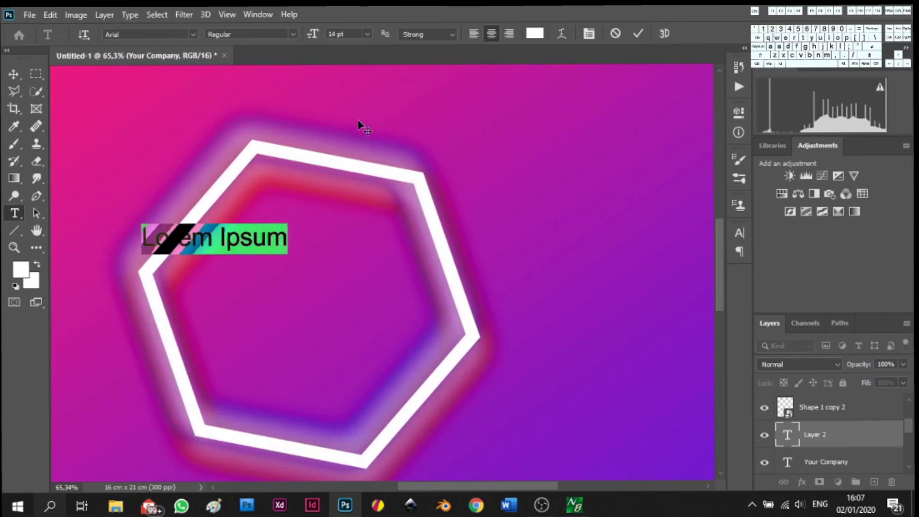
Replace the placeholder with left-aligned text reading "GLOW" on the first line and "NIGHT" on the second
{"action": "key", "text": "BackSpace"}
{"action": "type", "text": "G"}
{"action": "key", "text": "BackSpace"}
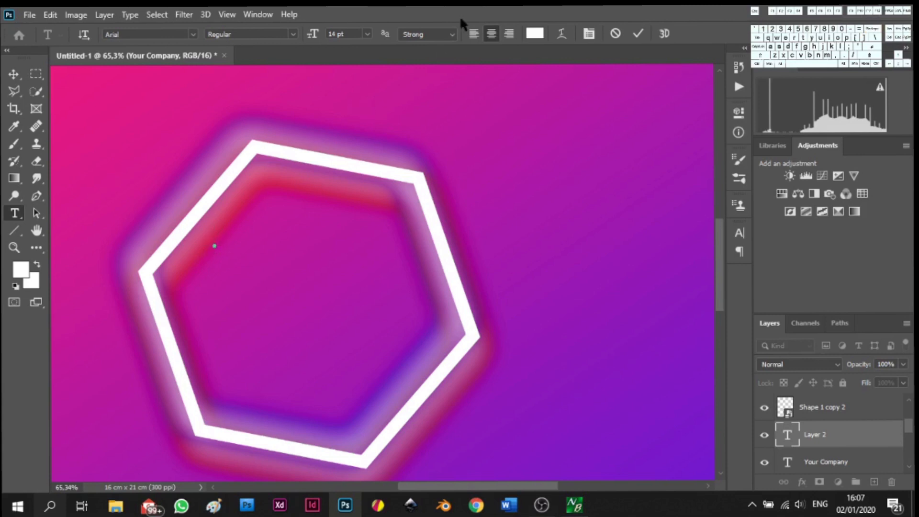
{"action": "type", "text": "GLow"}
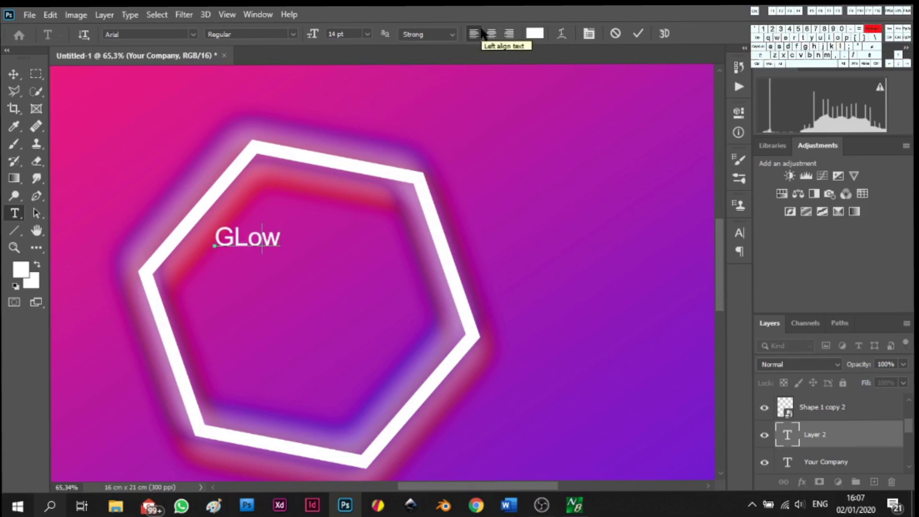
{"action": "key", "text": "BackSpace"}
{"action": "key", "text": "BackSpace"}
{"action": "type", "text": "OV"}
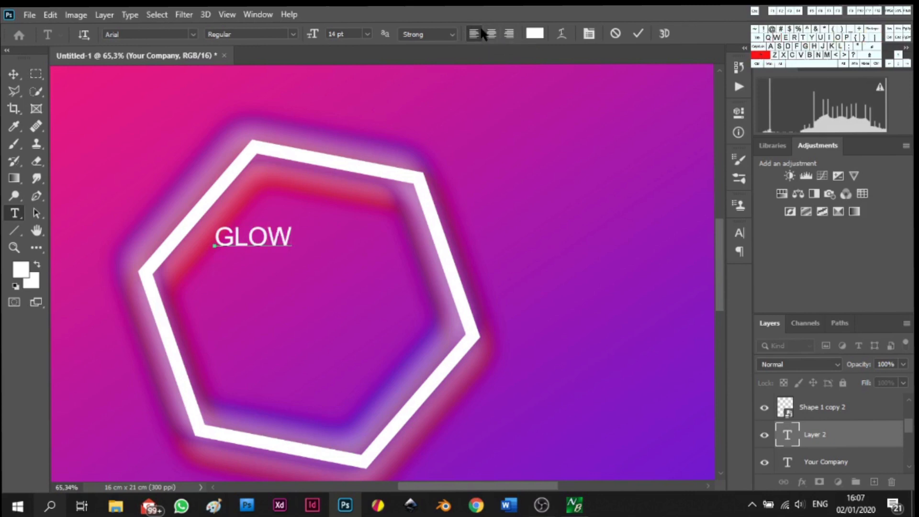
{"action": "key", "text": "BackSpace"}
{"action": "type", "text": "V"}
{"action": "key", "text": "BackSpace"}
{"action": "type", "text": "NIN"}
{"action": "key", "text": "BackSpace"}
{"action": "type", "text": "GH"}
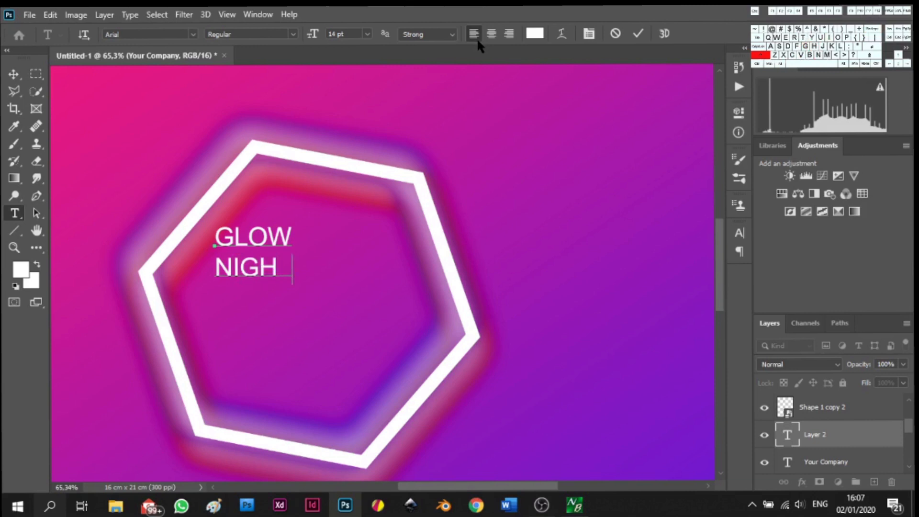
{"action": "type", "text": "T"}
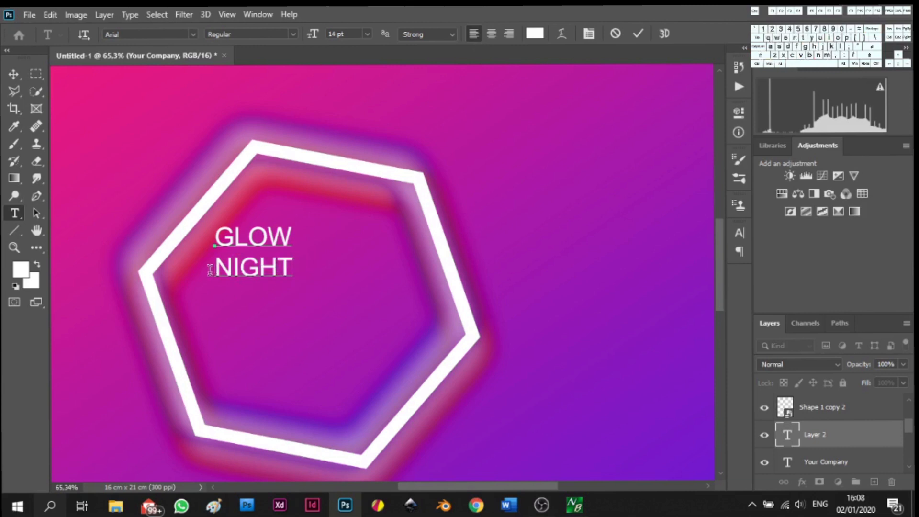
Set the word "NIGHT" to 18 pt and commit the text
{"action": "left_click_drag", "start_coordinate": [213, 268], "coordinate": [299, 271]}
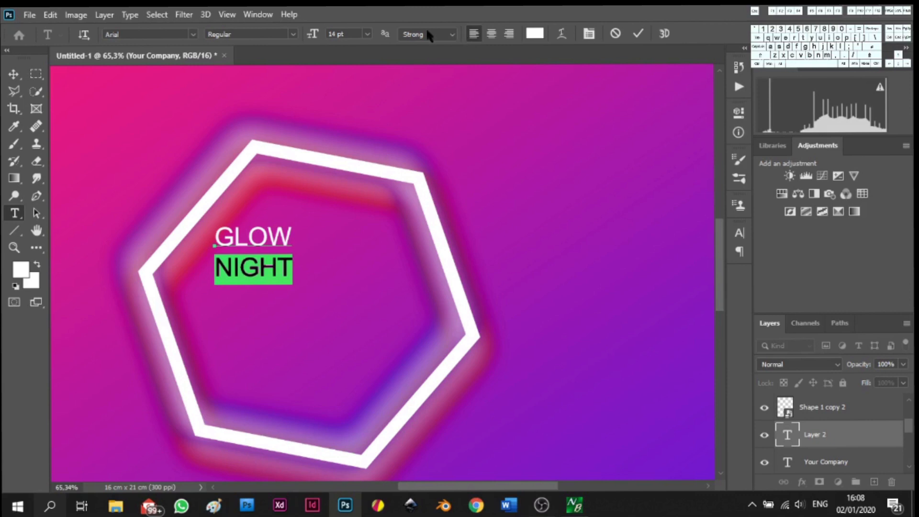
{"action": "left_click", "coordinate": [367, 33]}
{"action": "left_click", "coordinate": [367, 138]}
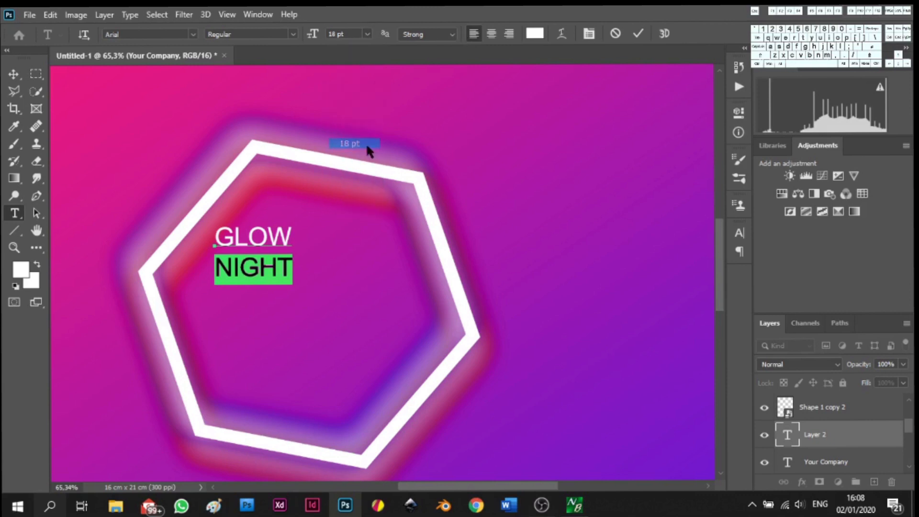
{"action": "left_click", "coordinate": [637, 34]}
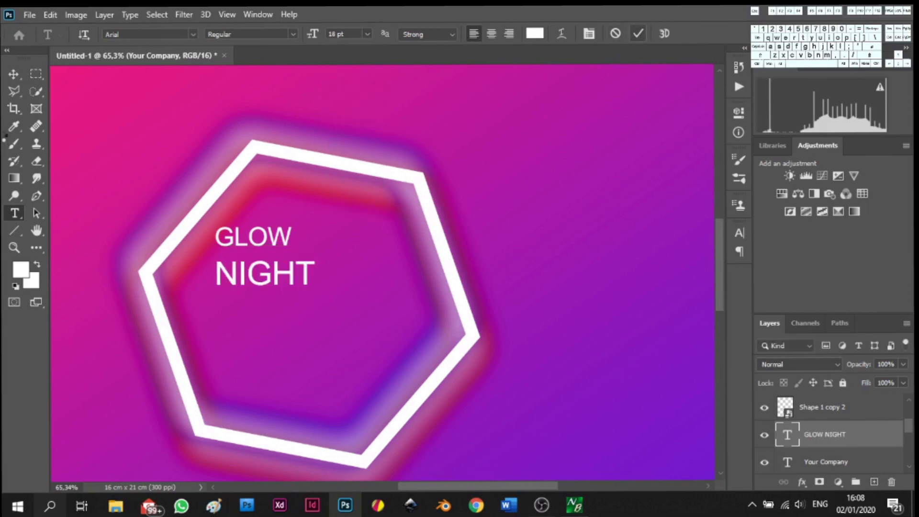
Move the "GLOW NIGHT" text to the middle of the hexagon and scale it to about 156.84% around its centre
{"action": "left_click", "coordinate": [13, 74]}
{"action": "left_click_drag", "start_coordinate": [274, 235], "coordinate": [316, 280]}
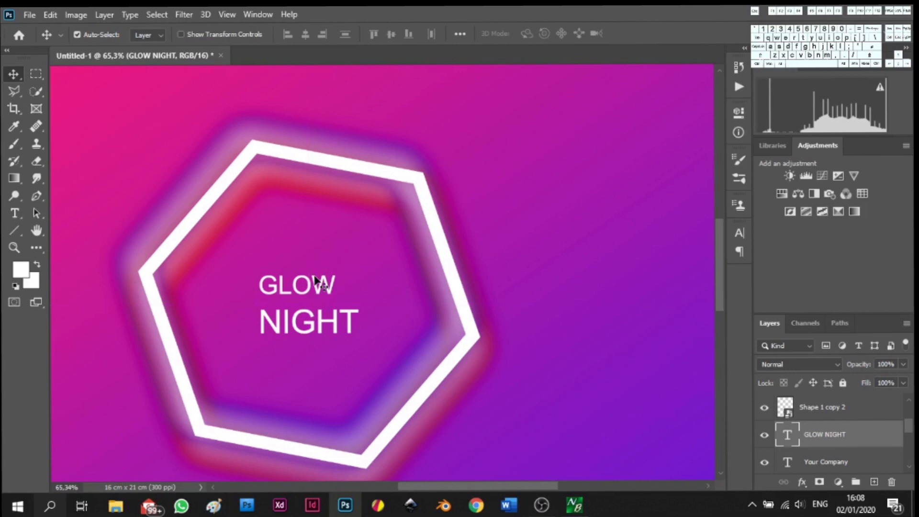
{"action": "key", "text": "ctrl"}
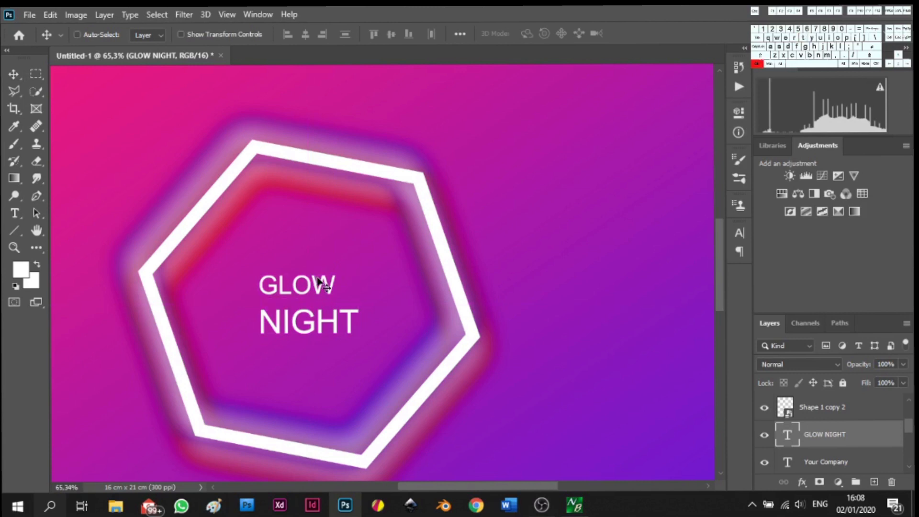
{"action": "key", "text": "ctrl+t"}
{"action": "key", "text": "alt"}
{"action": "left_click_drag", "start_coordinate": [392, 369], "coordinate": [384, 364]}
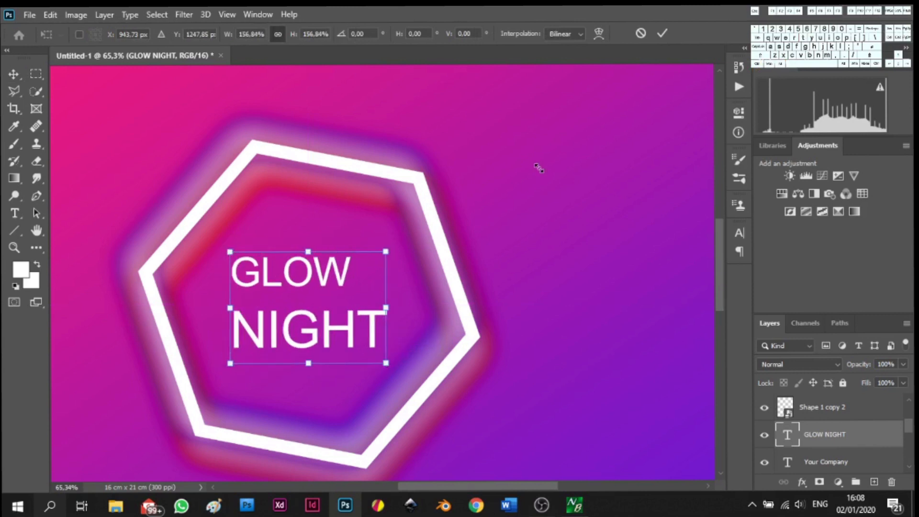
{"action": "left_click", "coordinate": [665, 32]}
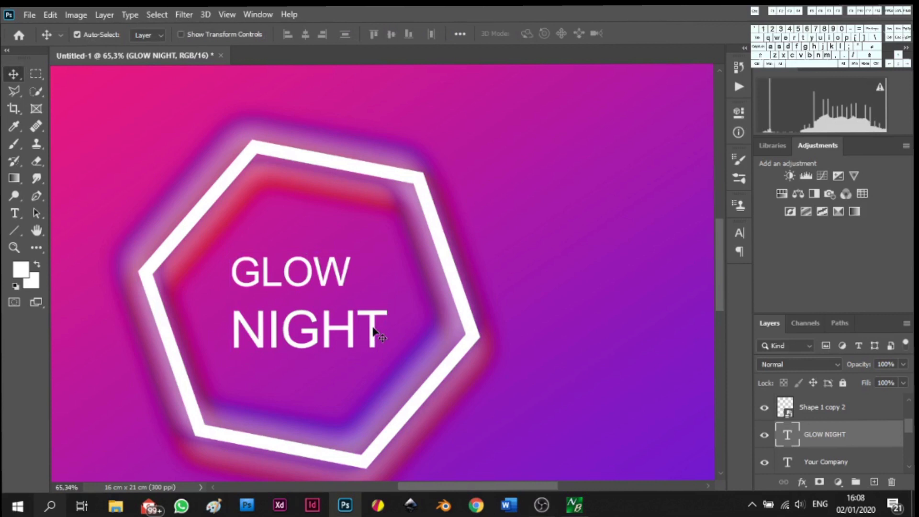
Duplicate the "GLOW NIGHT" text layer twice, undoing a trial offset of the top copy
{"action": "key", "text": "ctrl+j"}
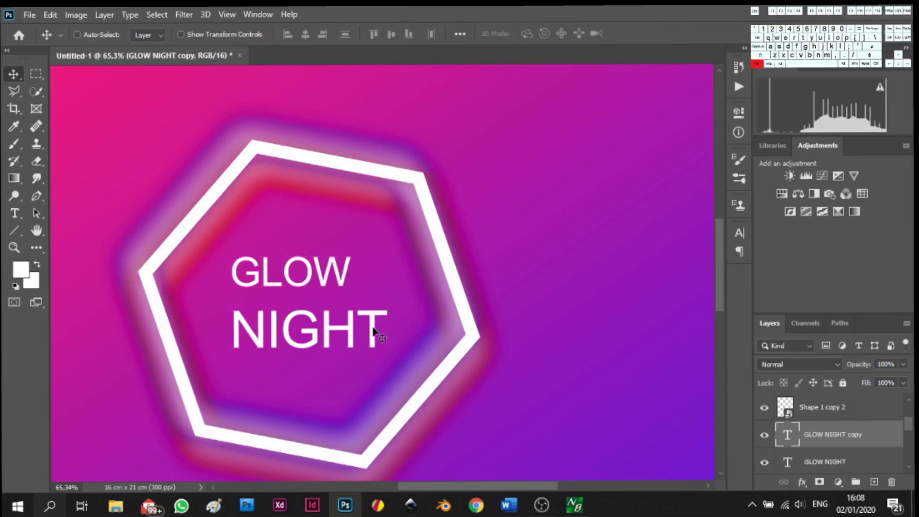
{"action": "key", "text": "ctrl+j"}
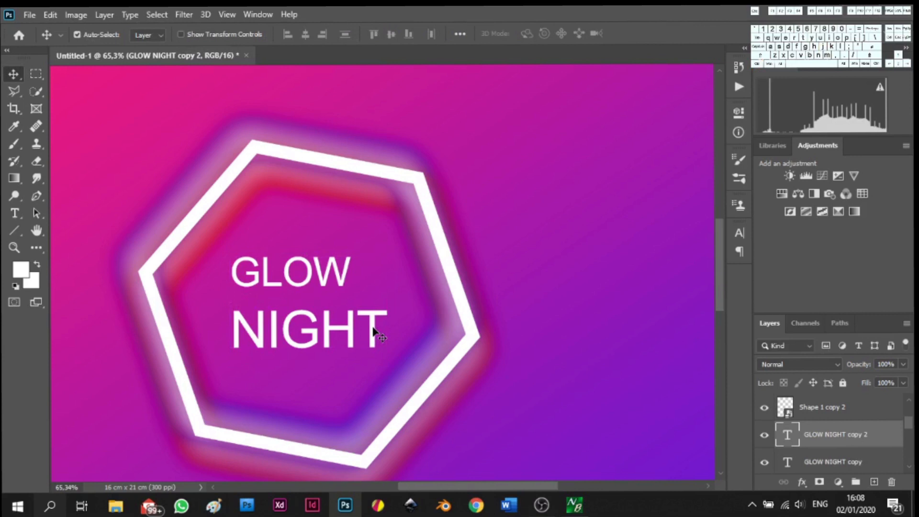
{"action": "mouse_move", "coordinate": [369, 328]}
{"action": "left_mouse_down"}
{"action": "mouse_move", "coordinate": [372, 306]}
{"action": "mouse_move", "coordinate": [369, 340]}
{"action": "left_mouse_up"}
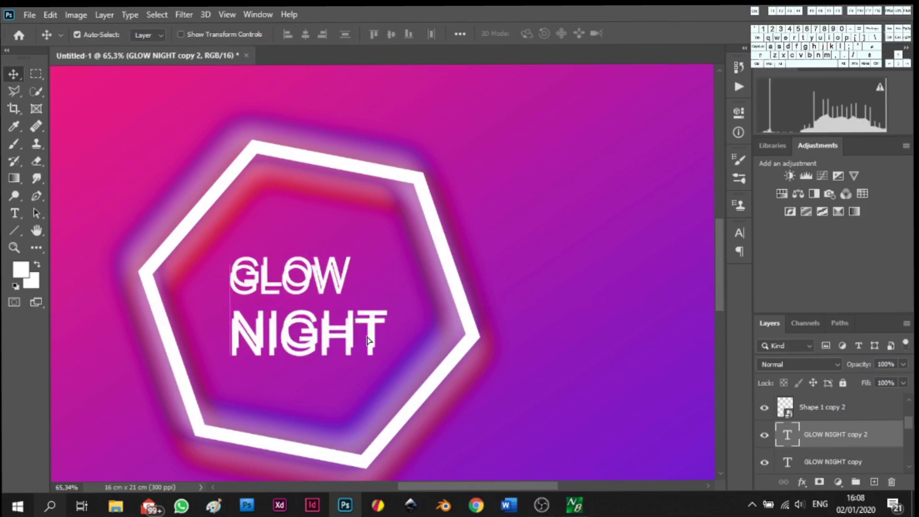
{"action": "key", "text": "ctrl+z"}
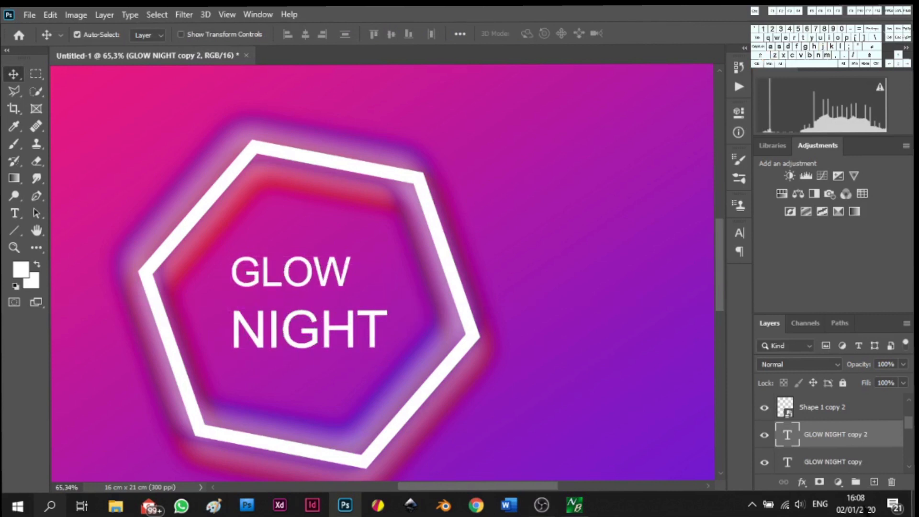
Recolour the top "GLOW NIGHT" copy red (#ff0000) and move its layer beneath the white text layers
{"action": "scroll", "coordinate": [830, 467], "scroll_direction": "down", "scroll_amount": 3}
{"action": "scroll", "coordinate": [830, 467], "scroll_direction": "up", "scroll_amount": 2}
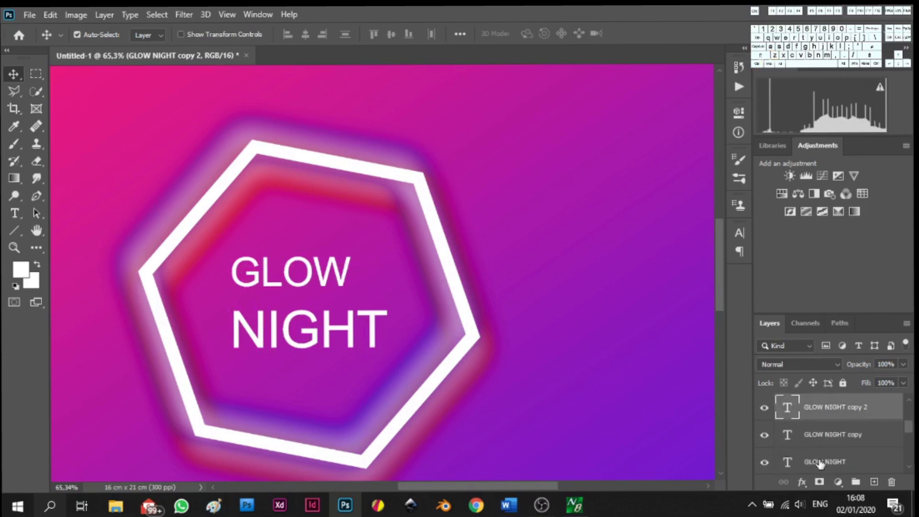
{"action": "left_click", "coordinate": [820, 462]}
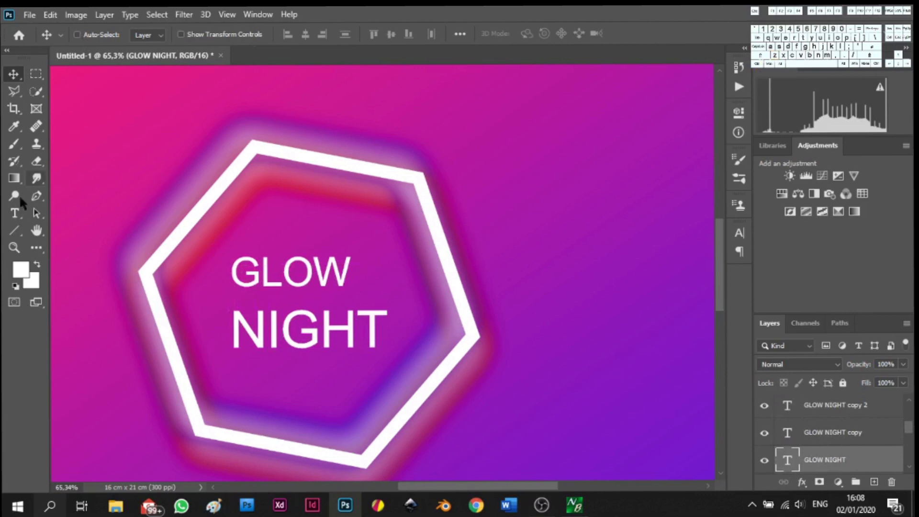
{"action": "left_click", "coordinate": [15, 213]}
{"action": "left_click_drag", "start_coordinate": [378, 330], "coordinate": [143, 229]}
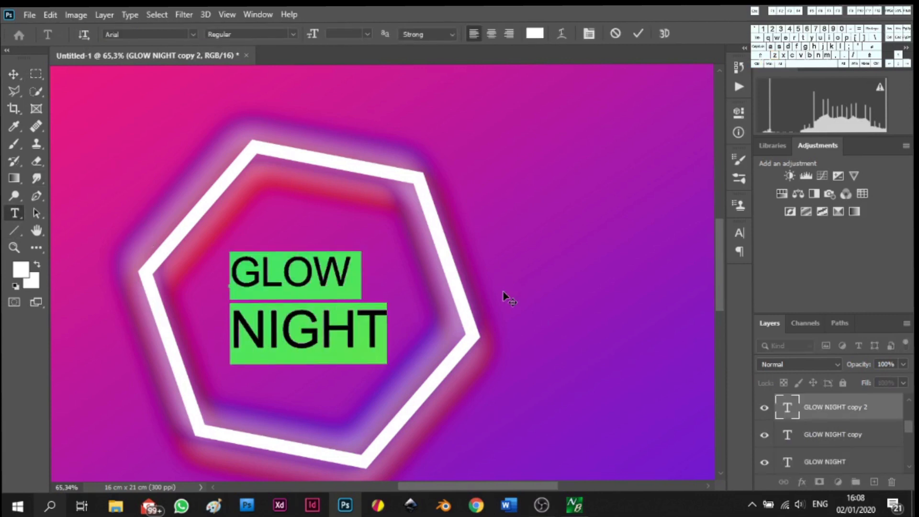
{"action": "left_click", "coordinate": [534, 33]}
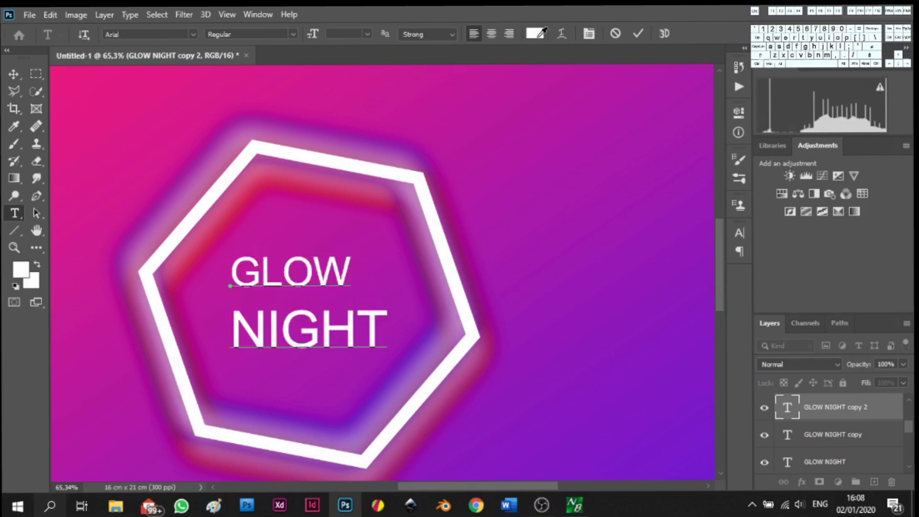
{"action": "type", "text": "ff0000"}
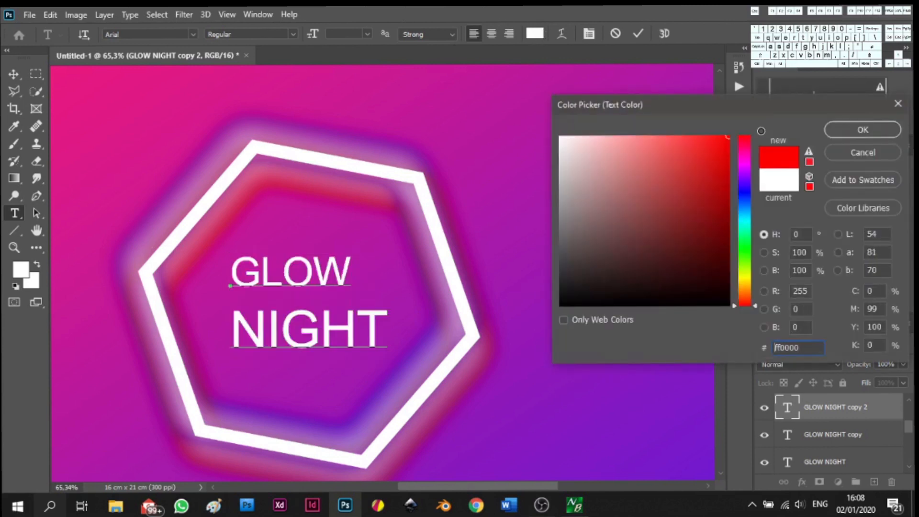
{"action": "left_click", "coordinate": [860, 131]}
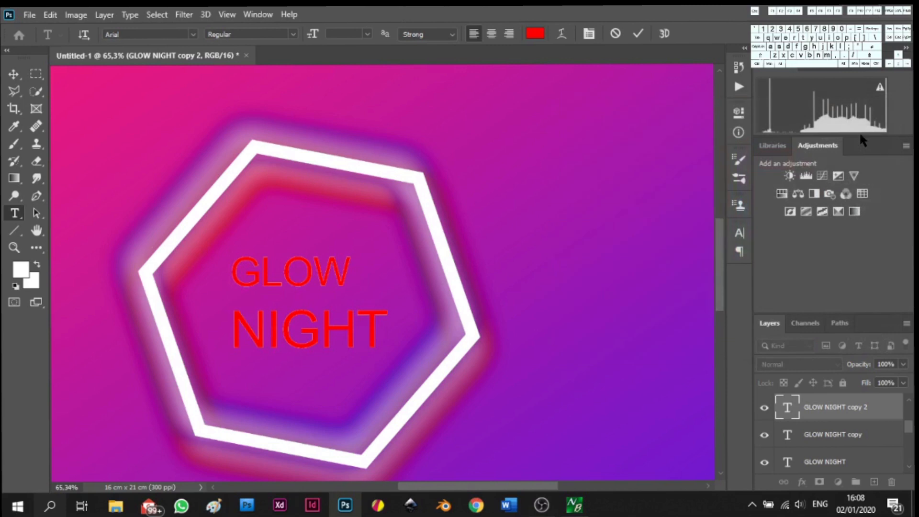
{"action": "mouse_move", "coordinate": [839, 409]}
{"action": "left_mouse_down"}
{"action": "mouse_move", "coordinate": [841, 497]}
{"action": "mouse_move", "coordinate": [841, 408]}
{"action": "left_mouse_up"}
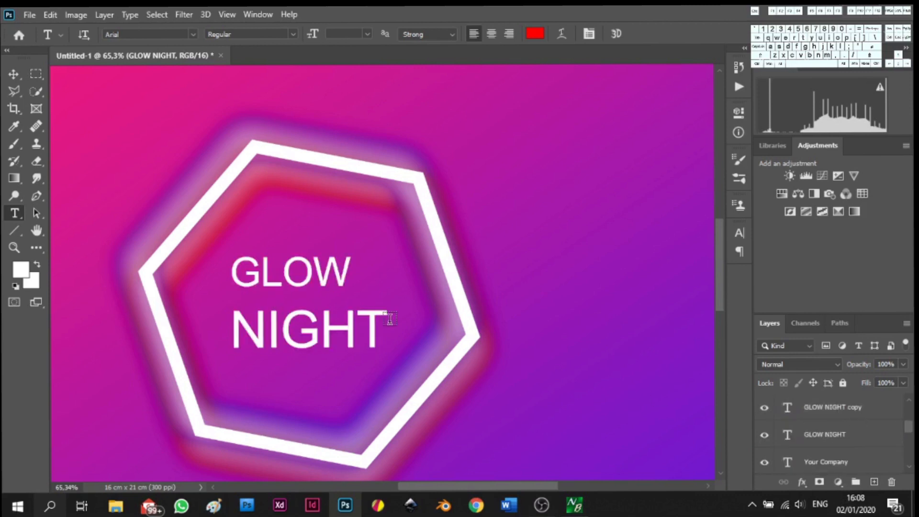
Recolour the other "GLOW NIGHT" copy blue (#2a00ff) and move its layer beneath the white original
{"action": "left_click_drag", "start_coordinate": [381, 319], "coordinate": [186, 251]}
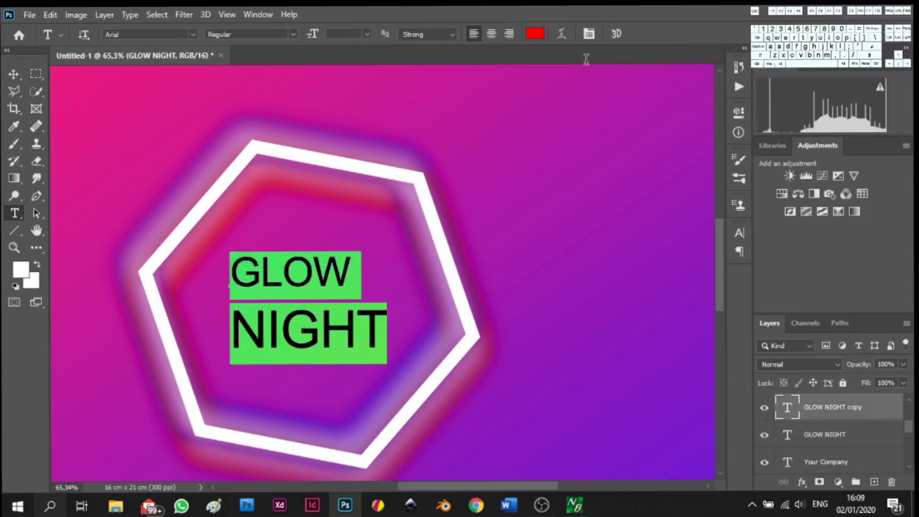
{"action": "left_click", "coordinate": [535, 33]}
{"action": "left_click_drag", "start_coordinate": [730, 134], "coordinate": [731, 134]}
{"action": "left_click", "coordinate": [745, 183]}
{"action": "left_click", "coordinate": [745, 188]}
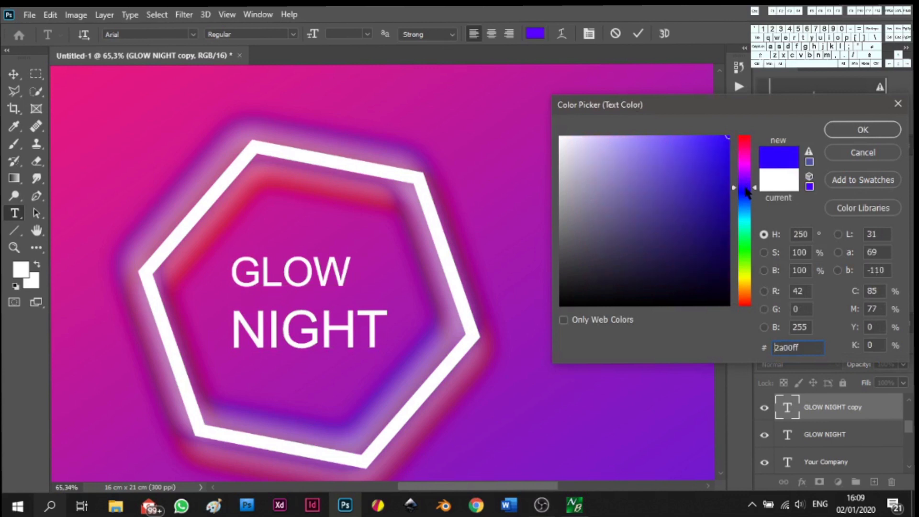
{"action": "left_click", "coordinate": [875, 127]}
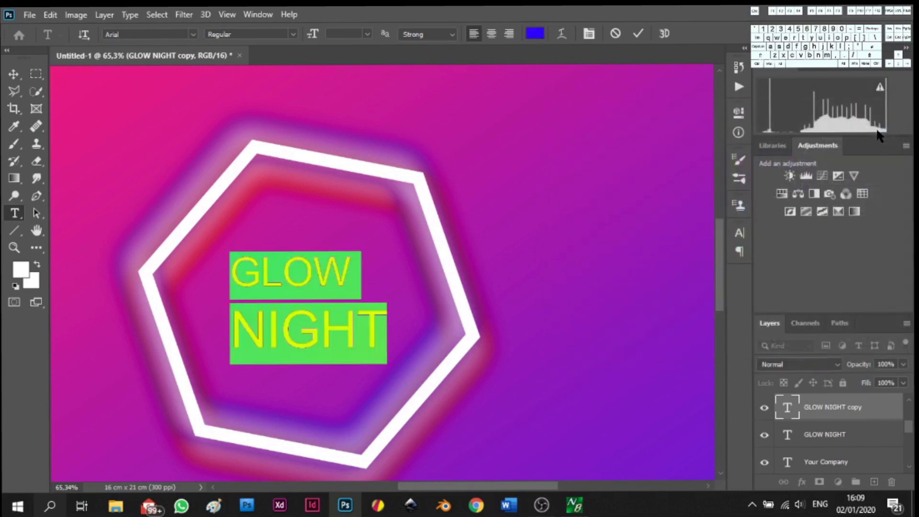
{"action": "left_click", "coordinate": [636, 34]}
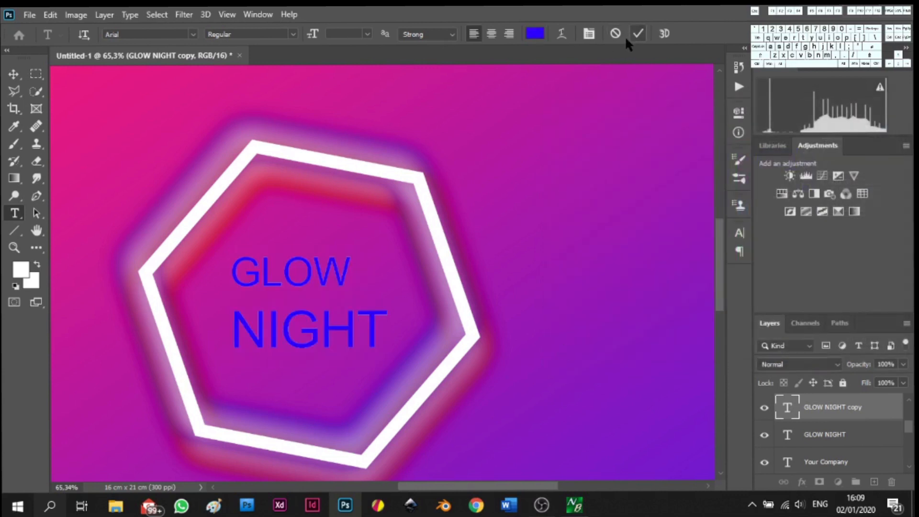
{"action": "left_click_drag", "start_coordinate": [857, 413], "coordinate": [845, 437]}
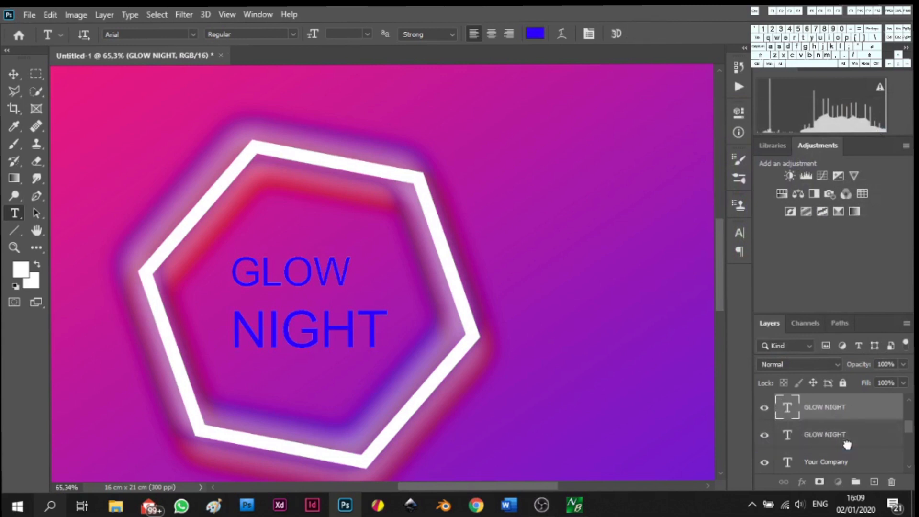
Nudge the blue "GLOW NIGHT" copy slightly down and to the right so it peeks out behind the white text
{"action": "left_click", "coordinate": [14, 74]}
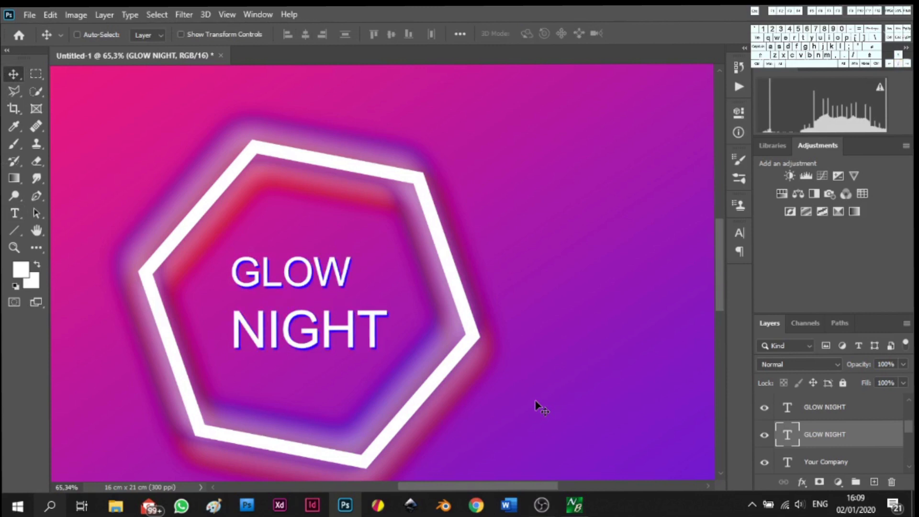
{"action": "key", "text": "Down"}
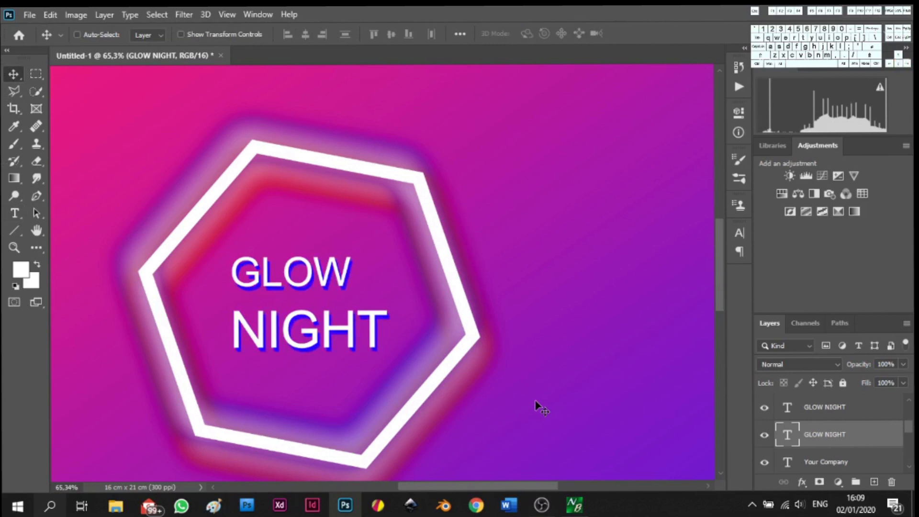
{"action": "key", "text": "Up"}
{"action": "key", "text": "Up"}
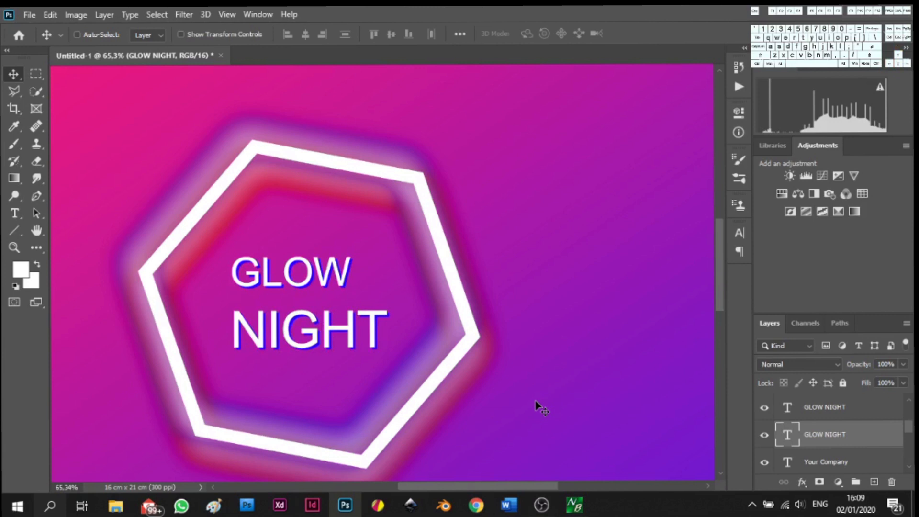
{"action": "scroll", "coordinate": [812, 463], "scroll_direction": "down", "scroll_amount": 1}
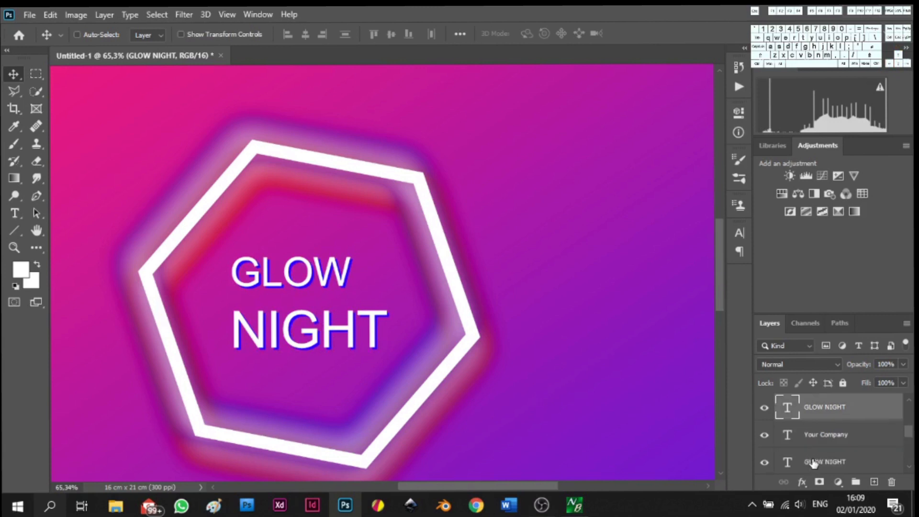
Nudge the red "GLOW NIGHT" copy slightly to the left so its edge peeks out behind the white text
{"action": "left_click", "coordinate": [812, 462]}
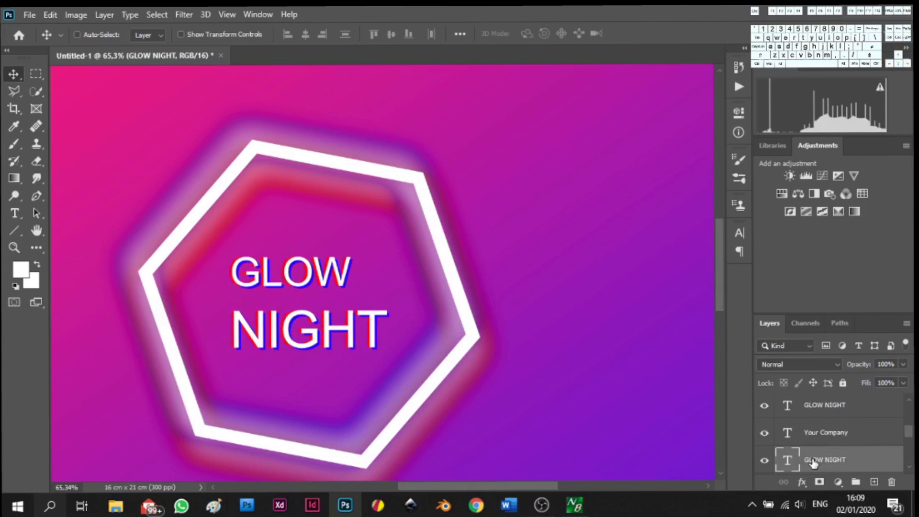
{"action": "scroll", "coordinate": [454, 297], "scroll_direction": "down", "scroll_amount": 6}
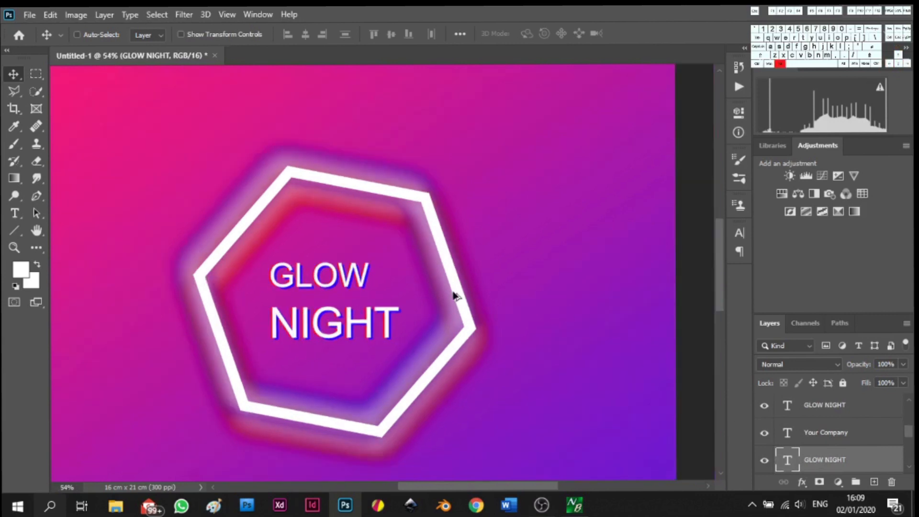
{"action": "scroll", "coordinate": [455, 296], "scroll_direction": "up", "scroll_amount": 2}
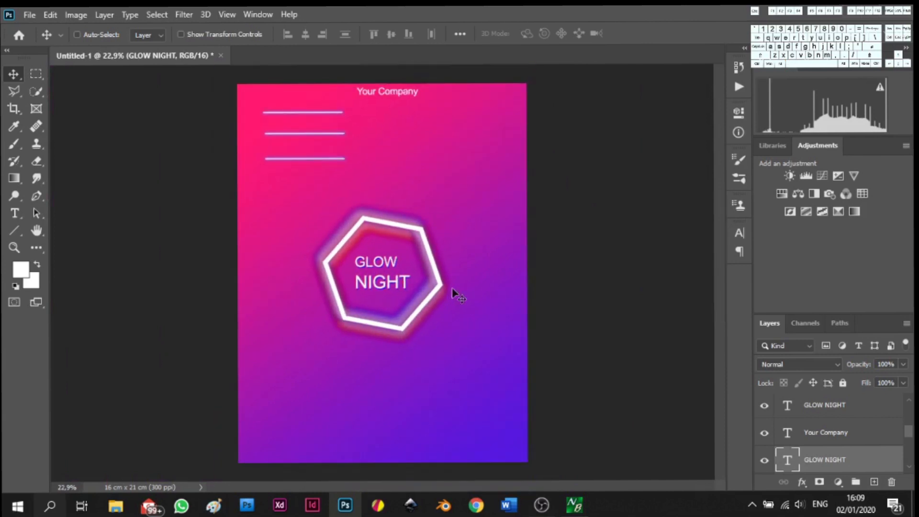
Activate the Brush tool and add an empty layer directly above the gradient layer, Layer 1
{"action": "left_click", "coordinate": [14, 143]}
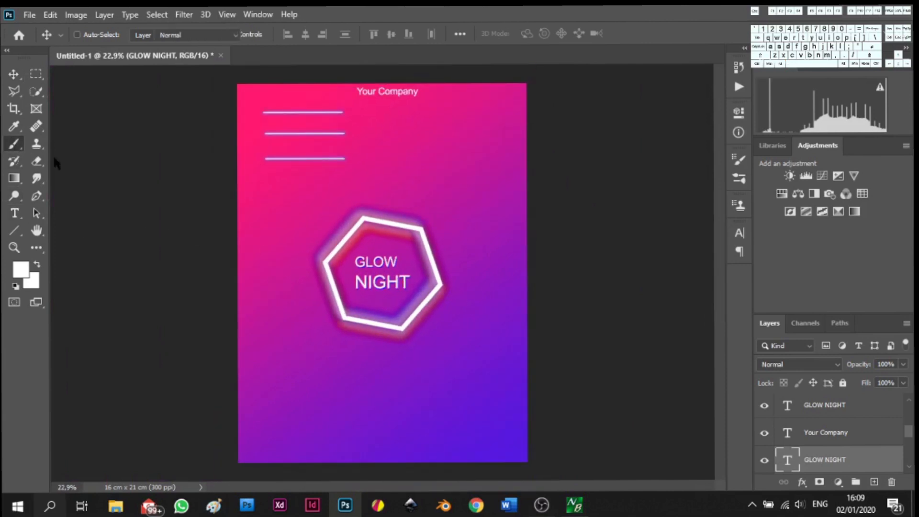
{"action": "scroll", "coordinate": [885, 453], "scroll_direction": "down", "scroll_amount": 3}
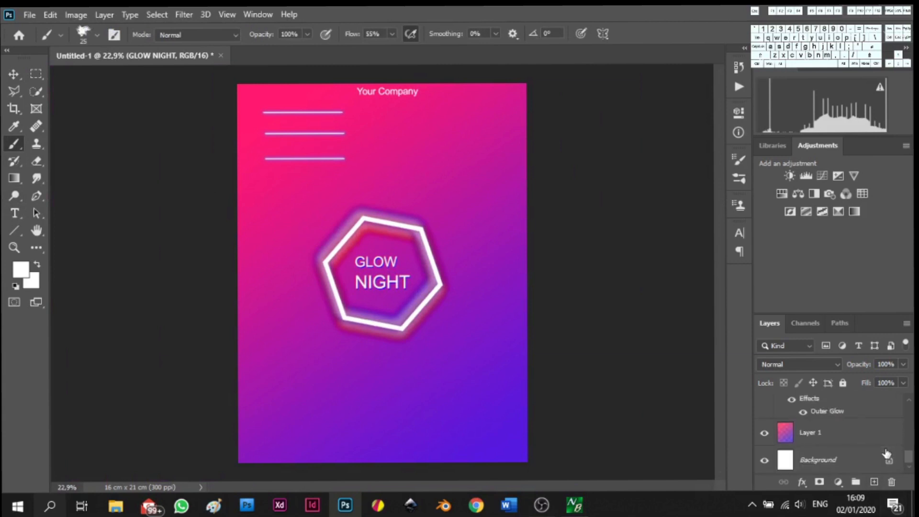
{"action": "left_click", "coordinate": [873, 482]}
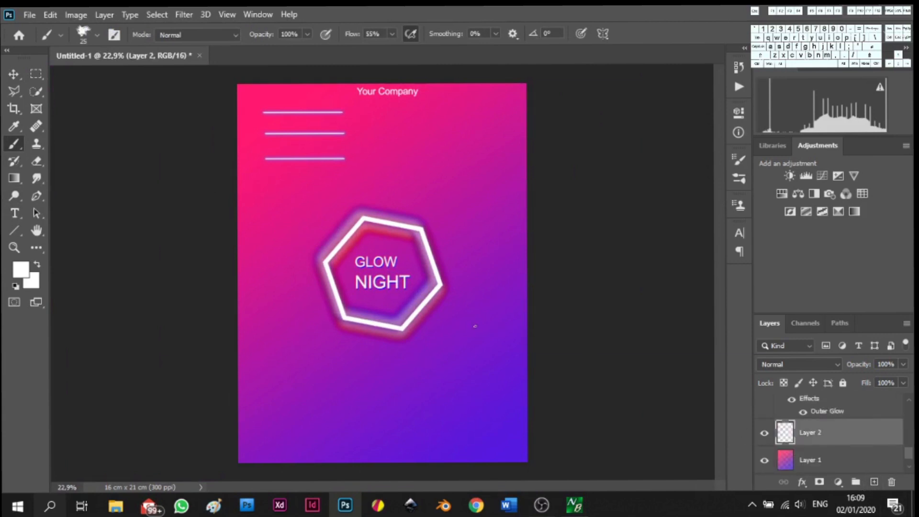
Enlarge the current brush tip to 400 px
{"action": "key", "text": "bracketleft"}
{"action": "key", "text": "bracketright"}
{"action": "key", "text": "bracketright"}
{"action": "key", "text": "bracketright"}
{"action": "key", "text": "bracketright"}
{"action": "key", "text": "bracketright"}
{"action": "key", "text": "bracketright"}
{"action": "key", "text": "bracketright"}
{"action": "key", "text": "bracketright"}
{"action": "key", "text": "bracketright"}
{"action": "key", "text": "bracketright"}
{"action": "key", "text": "bracketright"}
{"action": "key", "text": "bracketright"}
{"action": "key", "text": "bracketright"}
{"action": "key", "text": "bracketright"}
{"action": "key", "text": "bracketright"}
{"action": "key", "text": "bracketright"}
{"action": "key", "text": "bracketright"}
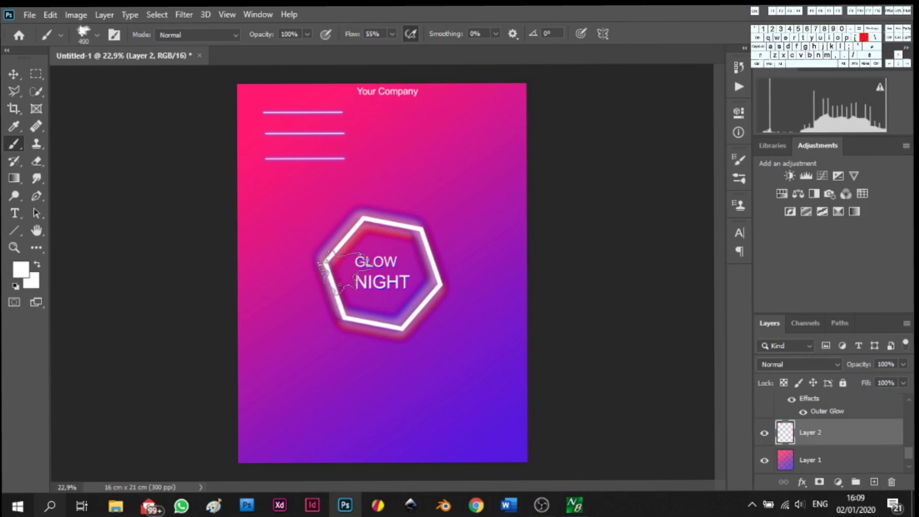
Try the "KYLE Bonus Chunky Charcoal" brush, and switch to "Kyle's Spatter Brushes - Spatter Bot Tilt" at 284 px
{"action": "left_click", "coordinate": [94, 33]}
{"action": "scroll", "coordinate": [110, 216], "scroll_direction": "down", "scroll_amount": 2}
{"action": "scroll", "coordinate": [110, 217], "scroll_direction": "up", "scroll_amount": 1}
{"action": "left_click", "coordinate": [107, 191]}
{"action": "key", "text": "bracketright"}
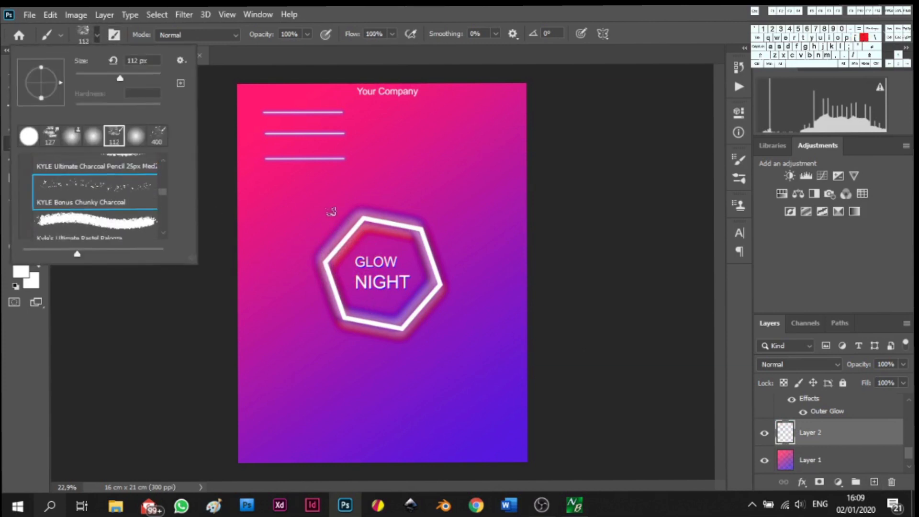
{"action": "scroll", "coordinate": [97, 187], "scroll_direction": "down", "scroll_amount": 4}
{"action": "scroll", "coordinate": [97, 188], "scroll_direction": "down", "scroll_amount": 4}
{"action": "left_click", "coordinate": [97, 188]}
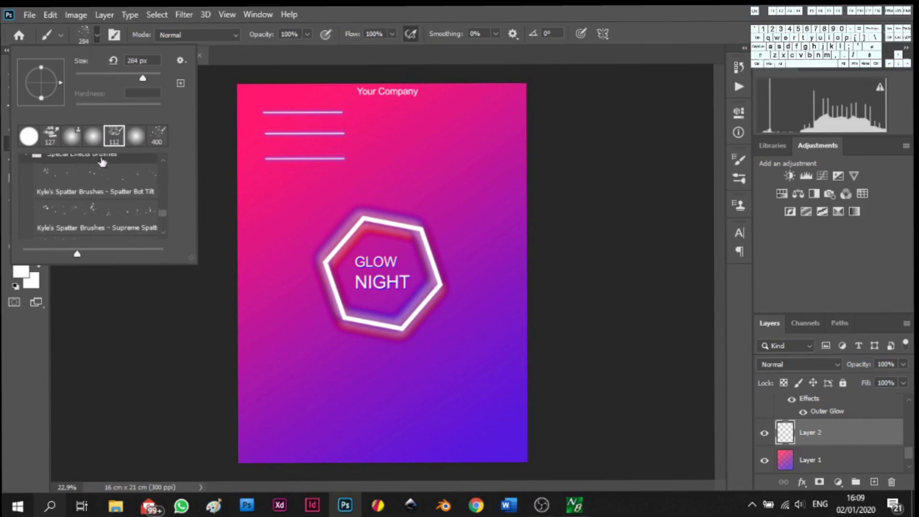
Look through the brush presets and select the Supreme Spatter brush from Kyle's Spatter Brushes
{"action": "scroll", "coordinate": [88, 220], "scroll_direction": "down", "scroll_amount": 8}
{"action": "scroll", "coordinate": [88, 220], "scroll_direction": "up", "scroll_amount": 8}
{"action": "scroll", "coordinate": [88, 220], "scroll_direction": "up", "scroll_amount": 6}
{"action": "scroll", "coordinate": [88, 220], "scroll_direction": "up", "scroll_amount": 8}
{"action": "scroll", "coordinate": [88, 219], "scroll_direction": "up", "scroll_amount": 4}
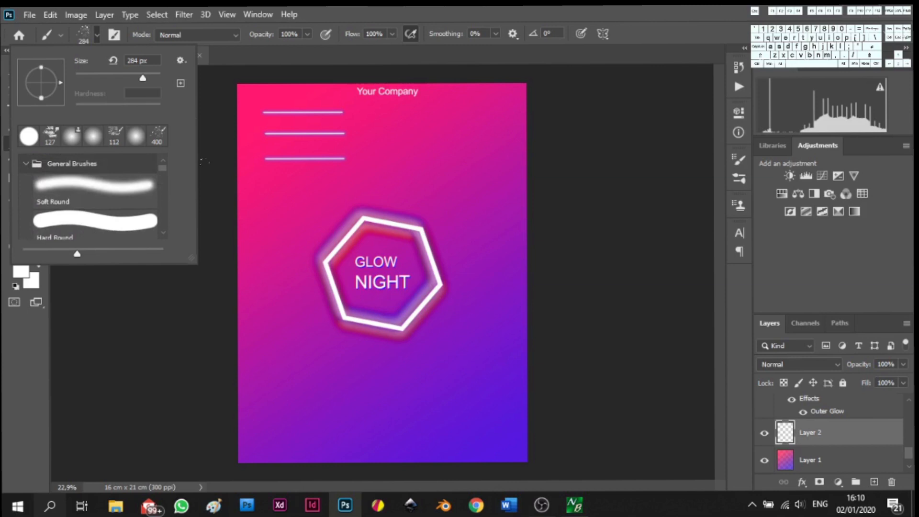
{"action": "left_click_drag", "start_coordinate": [163, 168], "coordinate": [164, 213]}
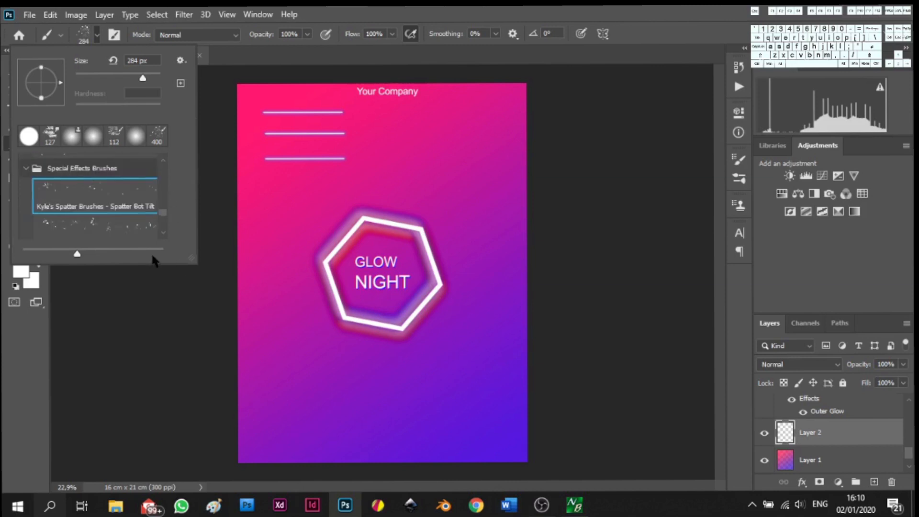
{"action": "left_click", "coordinate": [112, 227]}
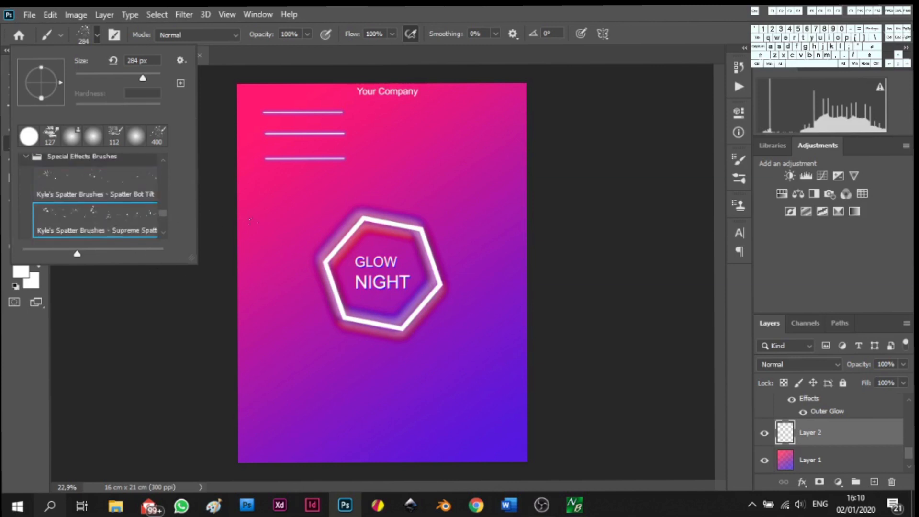
Try a white stroke beside the hexagon with the 112 px "KYLE Bonus Chunky Charcoal" brush and undo it
{"action": "left_click_drag", "start_coordinate": [159, 213], "coordinate": [158, 228]}
{"action": "scroll", "coordinate": [105, 220], "scroll_direction": "up", "scroll_amount": 5}
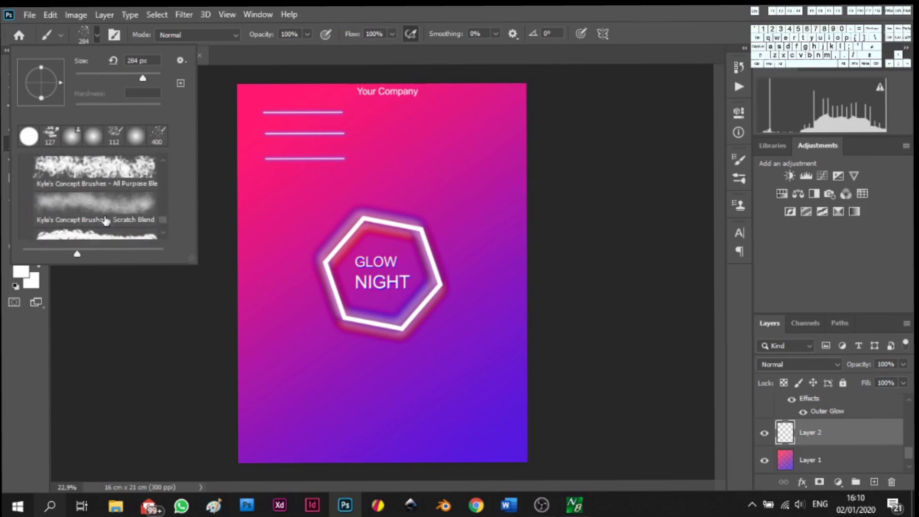
{"action": "scroll", "coordinate": [110, 194], "scroll_direction": "down", "scroll_amount": 4}
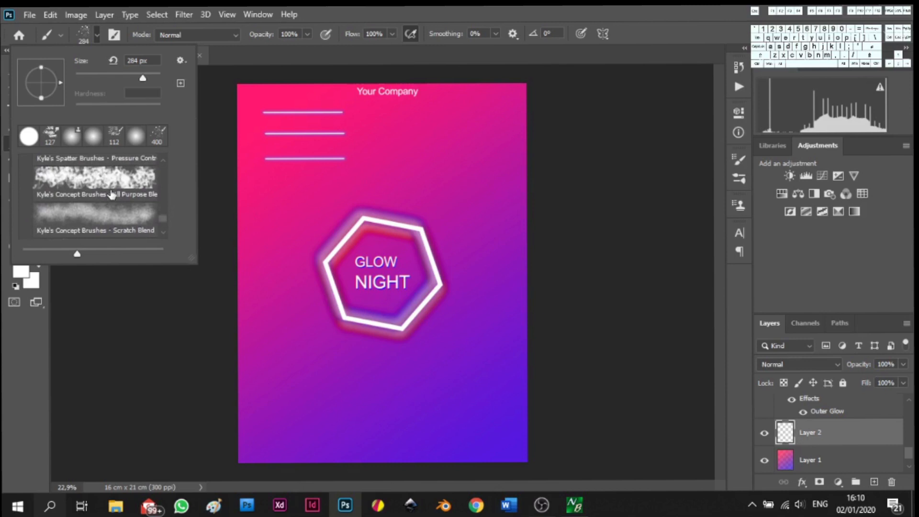
{"action": "scroll", "coordinate": [111, 194], "scroll_direction": "up", "scroll_amount": 4}
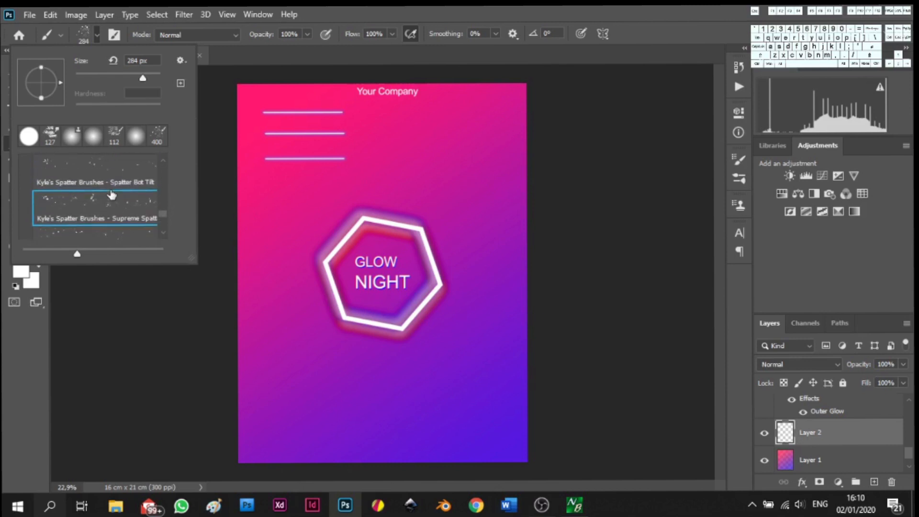
{"action": "scroll", "coordinate": [111, 193], "scroll_direction": "up", "scroll_amount": 5}
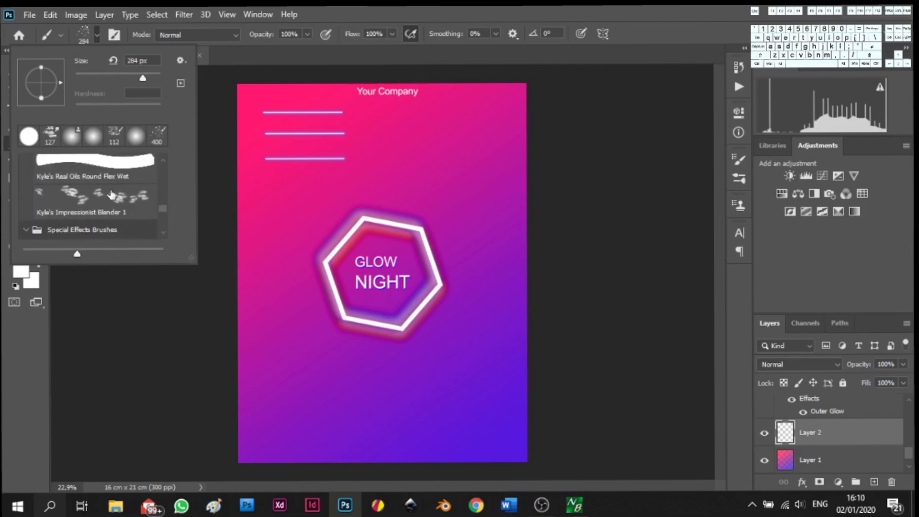
{"action": "scroll", "coordinate": [111, 193], "scroll_direction": "down", "scroll_amount": 4}
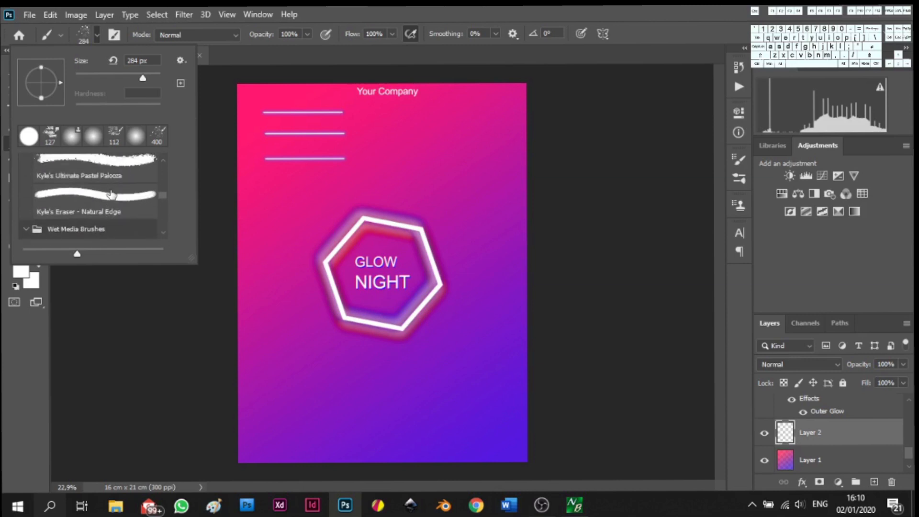
{"action": "left_click", "coordinate": [124, 224]}
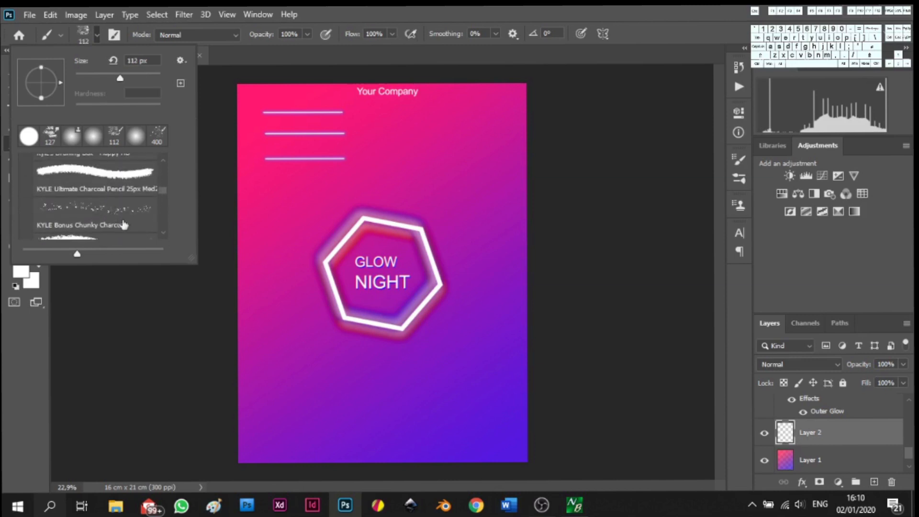
{"action": "left_click", "coordinate": [244, 219]}
{"action": "left_click_drag", "start_coordinate": [259, 210], "coordinate": [277, 242]}
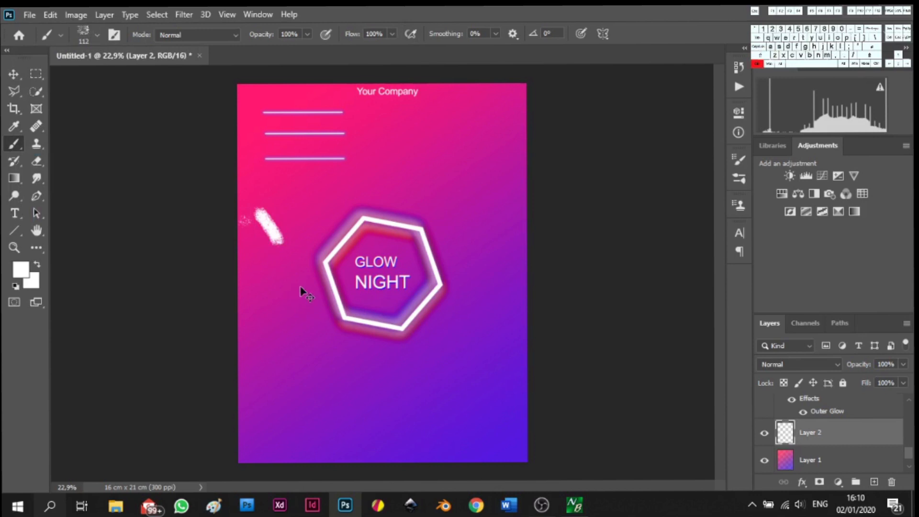
{"action": "key", "text": "ctrl+z"}
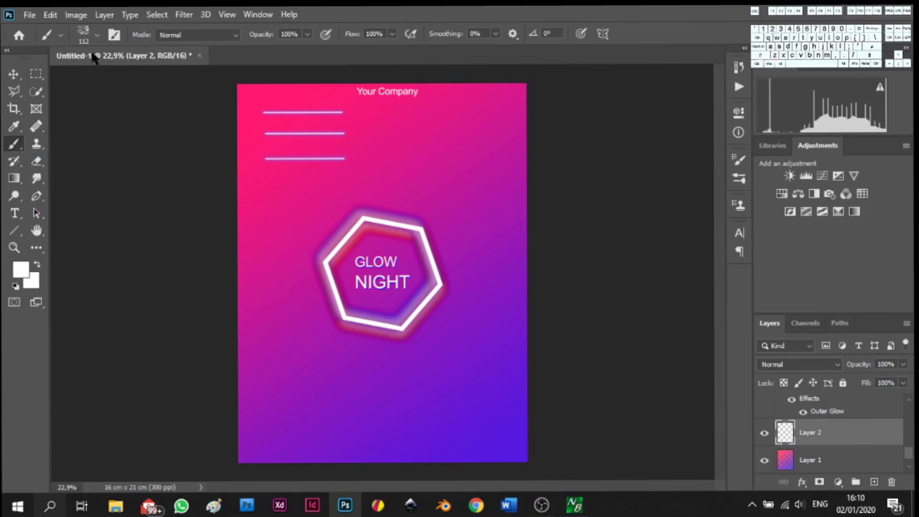
Choose a 284 px spatter brush from the Special Effects Brushes and undo a trial stroke below the glowing lines
{"action": "left_click", "coordinate": [98, 35]}
{"action": "scroll", "coordinate": [110, 213], "scroll_direction": "down", "scroll_amount": 5}
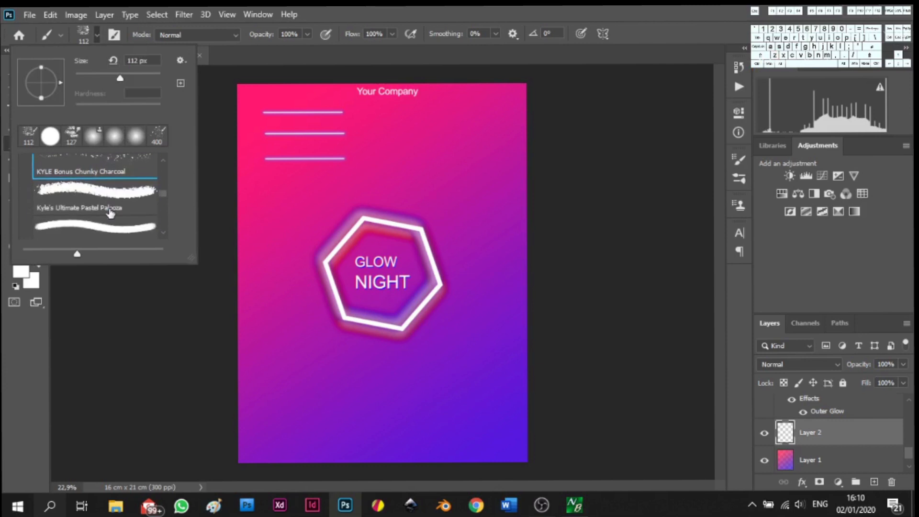
{"action": "scroll", "coordinate": [110, 212], "scroll_direction": "down", "scroll_amount": 10}
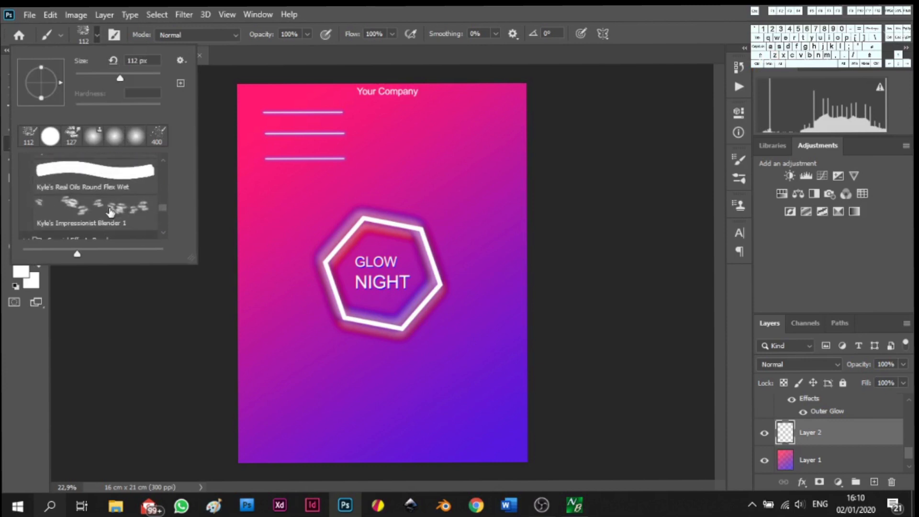
{"action": "left_click", "coordinate": [111, 210]}
{"action": "left_click_drag", "start_coordinate": [330, 176], "coordinate": [296, 199]}
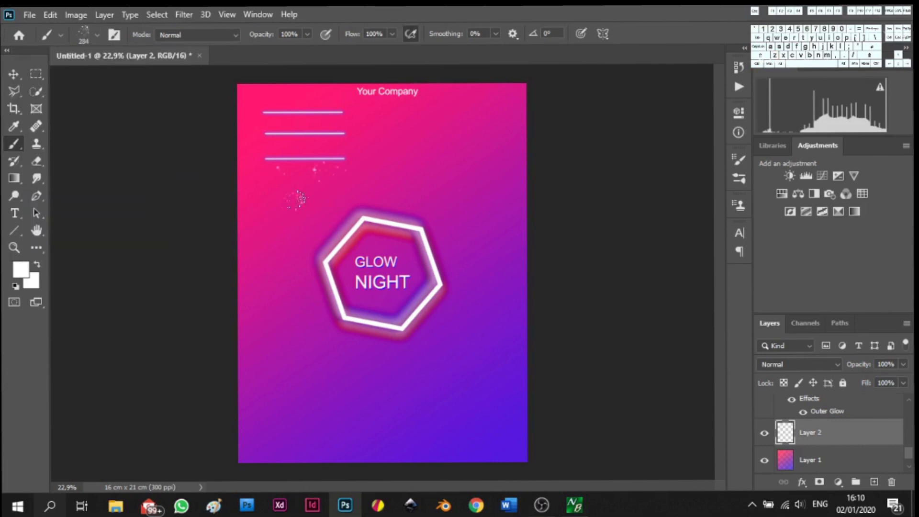
{"action": "key", "text": "ctrl"}
{"action": "key", "text": "ctrl+z"}
Paint white spatter specks in the upper and lower right areas of the poster, enlarging the brush to 900 px
{"action": "left_click", "coordinate": [489, 190]}
{"action": "left_click", "coordinate": [487, 355]}
{"action": "key", "text": "bracketright"}
{"action": "key", "text": "bracketright"}
{"action": "key", "text": "bracketright"}
{"action": "key", "text": "bracketright"}
{"action": "left_click", "coordinate": [476, 388]}
{"action": "key", "text": "bracketright"}
{"action": "key", "text": "bracketright"}
{"action": "key", "text": "bracketright"}
{"action": "key", "text": "bracketright"}
{"action": "left_click", "coordinate": [482, 424]}
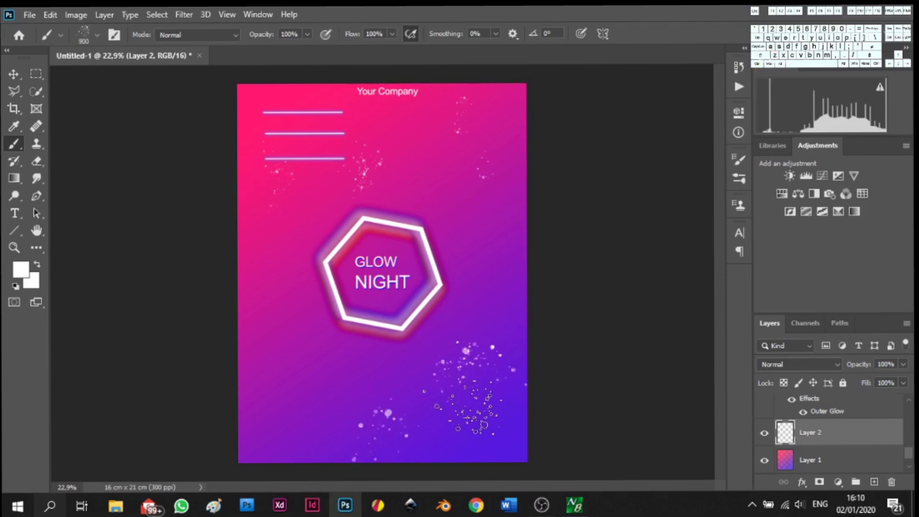
Stamp more white spatter with the 900 px brush along the poster's lower edge, left edge and upper right area
{"action": "left_click", "coordinate": [411, 421]}
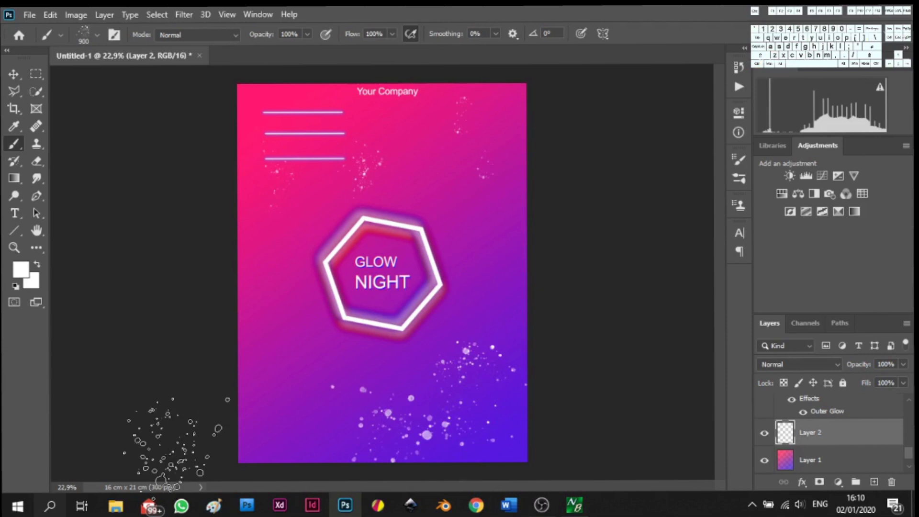
{"action": "left_click", "coordinate": [206, 302]}
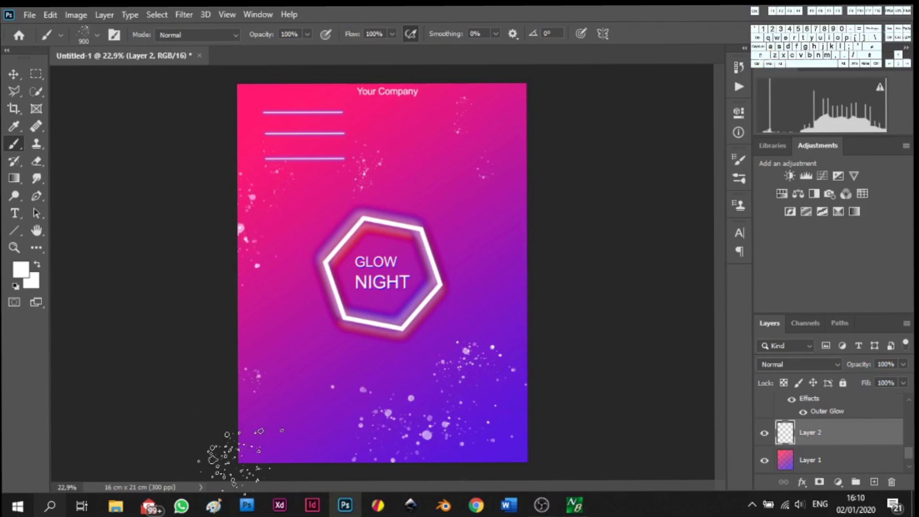
{"action": "left_click", "coordinate": [318, 442]}
{"action": "left_click", "coordinate": [503, 234]}
{"action": "left_click", "coordinate": [497, 144]}
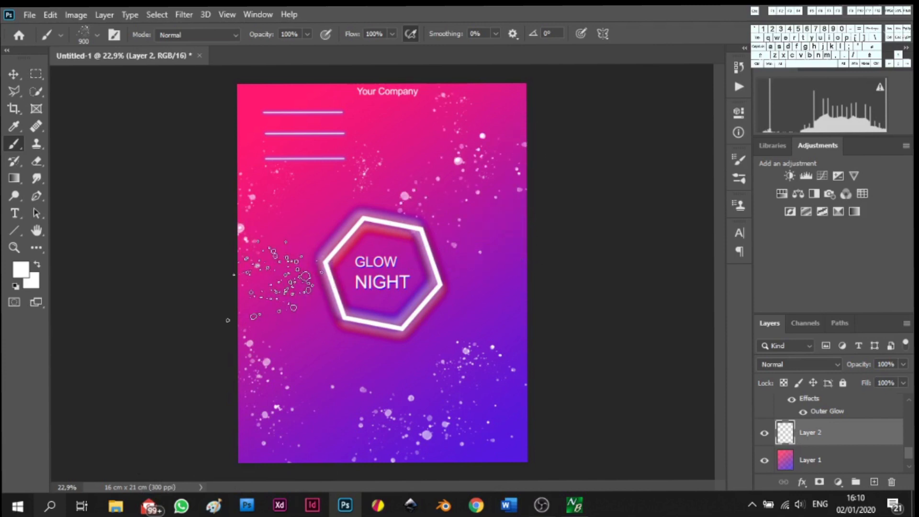
{"action": "left_click", "coordinate": [261, 218]}
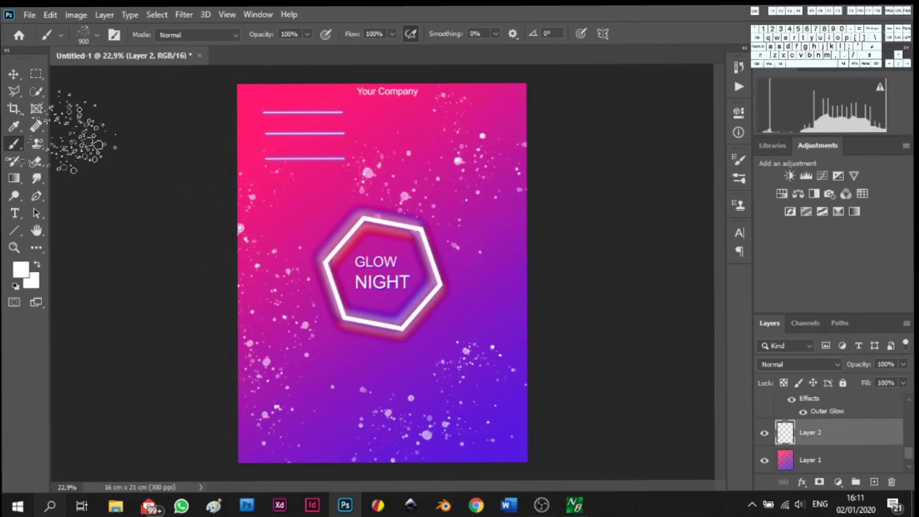
Add white (ffffff) 18 pt "Lorem Ipsum" text above all other layers, between the first and second glowing lines
{"action": "left_click", "coordinate": [12, 75]}
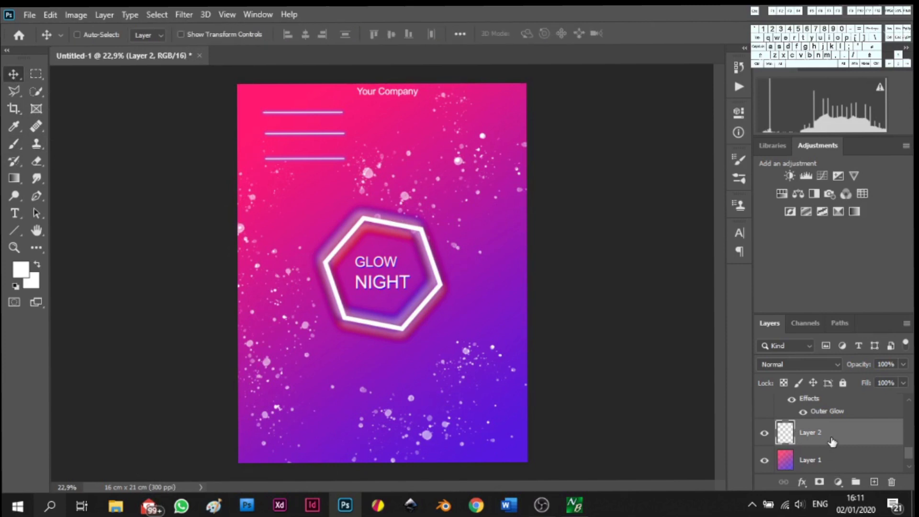
{"action": "scroll", "coordinate": [833, 442], "scroll_direction": "up", "scroll_amount": 5}
{"action": "scroll", "coordinate": [841, 412], "scroll_direction": "up", "scroll_amount": 2}
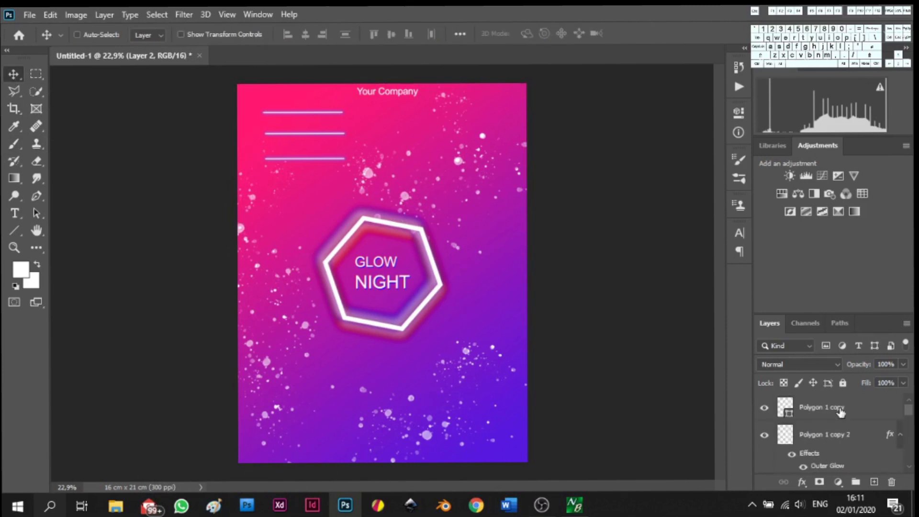
{"action": "left_click", "coordinate": [840, 411]}
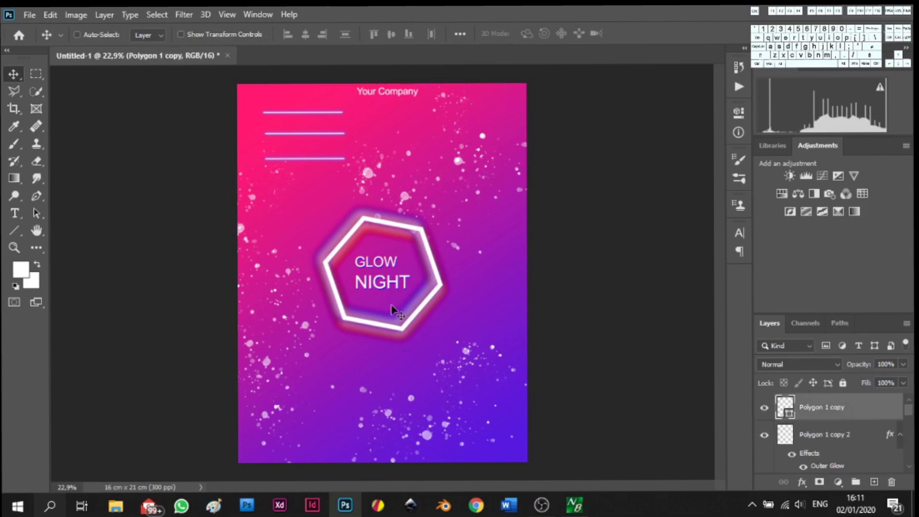
{"action": "left_click", "coordinate": [15, 214]}
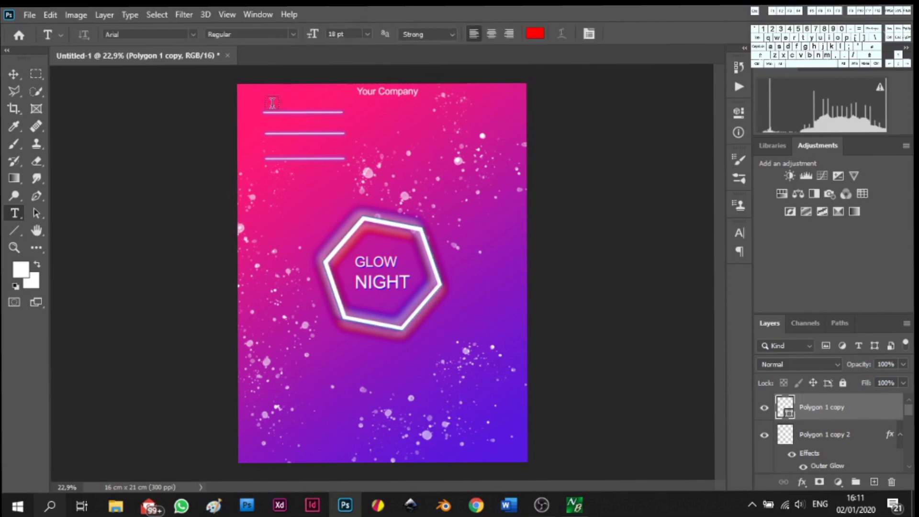
{"action": "left_click", "coordinate": [269, 124]}
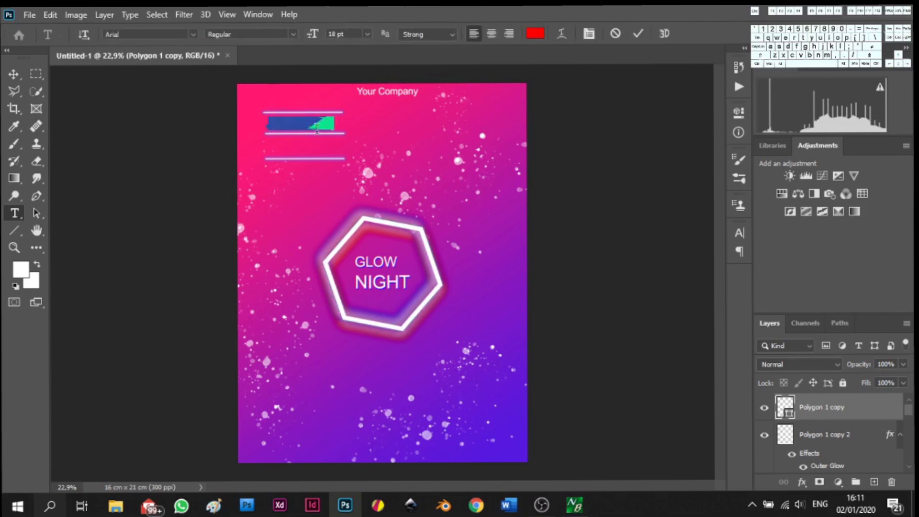
{"action": "left_click", "coordinate": [535, 33]}
{"action": "type", "text": "ffffff"}
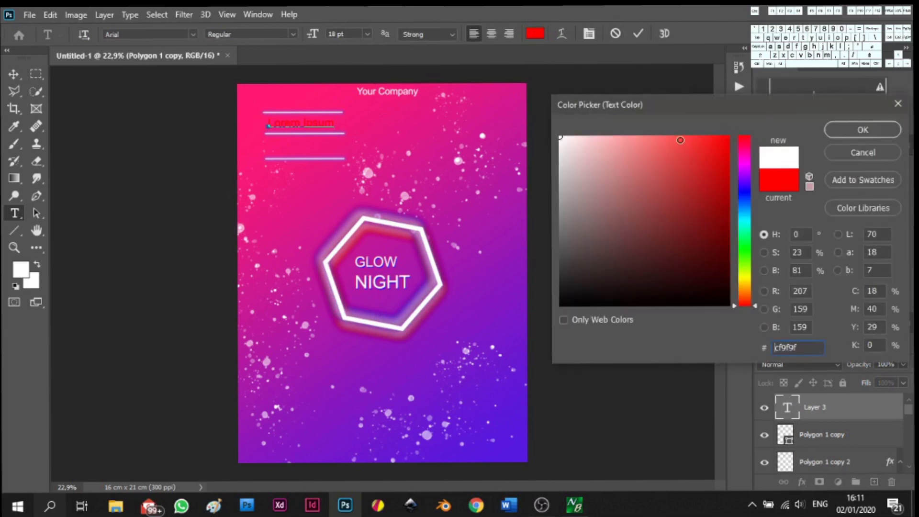
{"action": "left_click", "coordinate": [837, 133]}
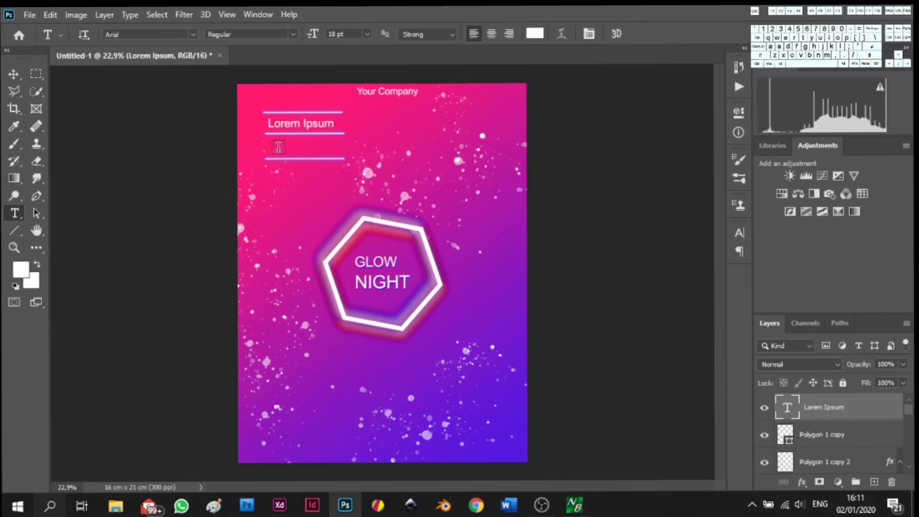
Add a second white "Lorem Ipsum" text and move it between the second and third glowing lines
{"action": "left_click_drag", "start_coordinate": [271, 147], "coordinate": [337, 148]}
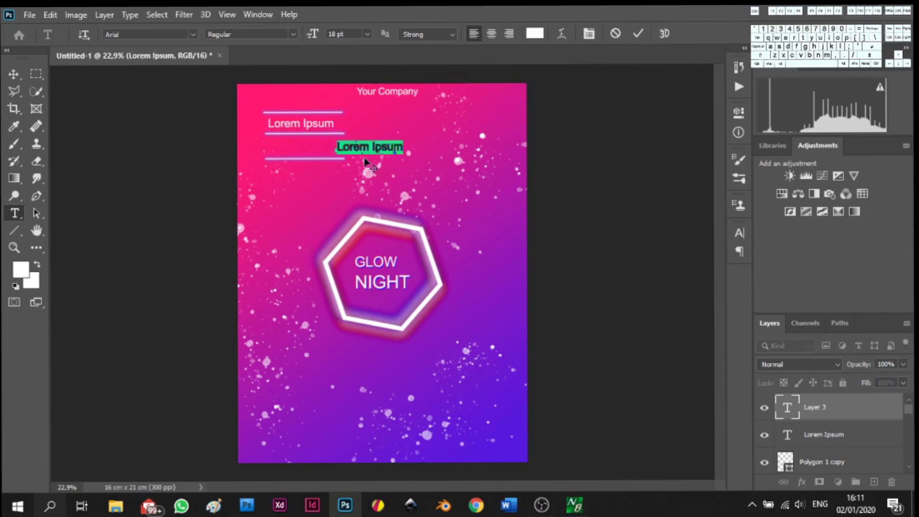
{"action": "left_click", "coordinate": [637, 34]}
{"action": "left_click", "coordinate": [13, 76]}
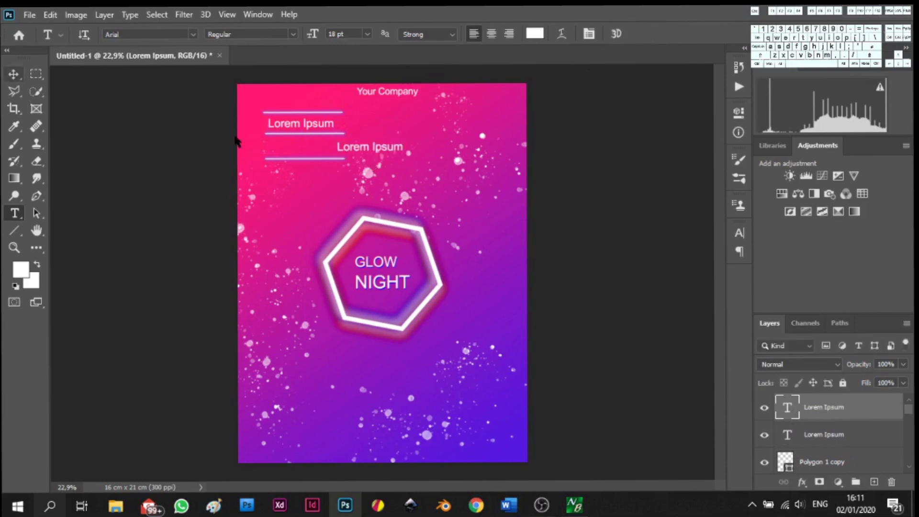
{"action": "left_click_drag", "start_coordinate": [365, 149], "coordinate": [298, 148]}
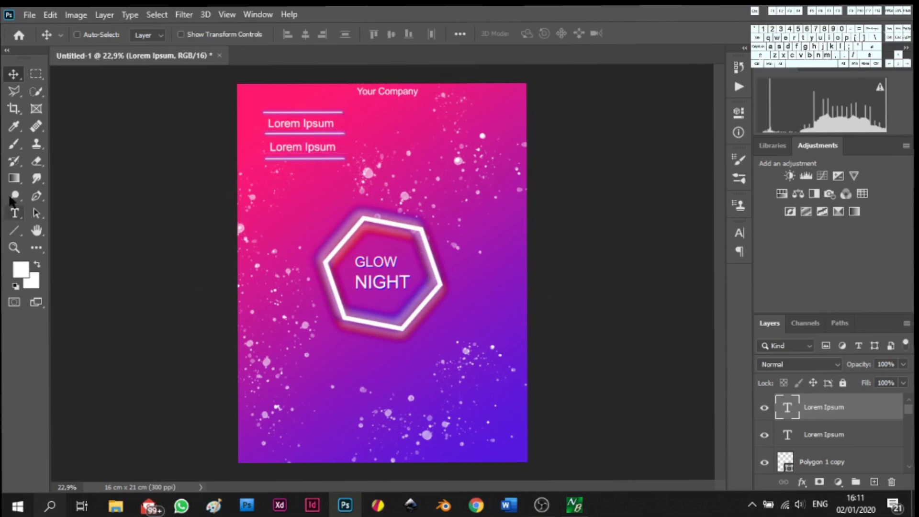
Draw a six-sided polygon about 501 px wide and move it partly off the poster's lower right corner
{"action": "left_click", "coordinate": [12, 215]}
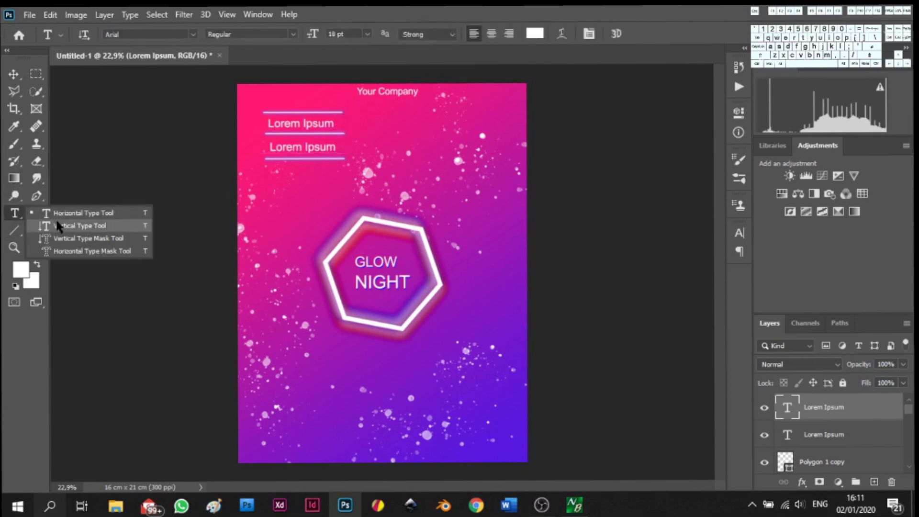
{"action": "left_click", "coordinate": [17, 176]}
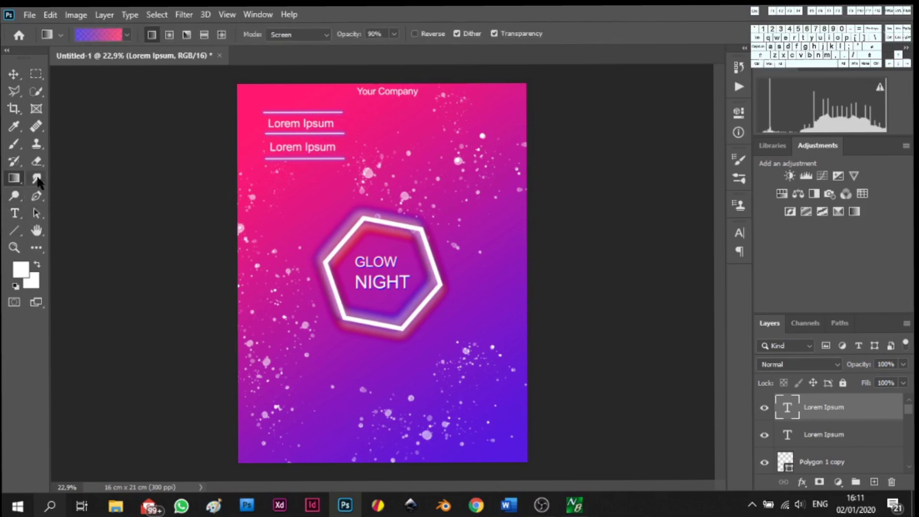
{"action": "left_click", "coordinate": [16, 229]}
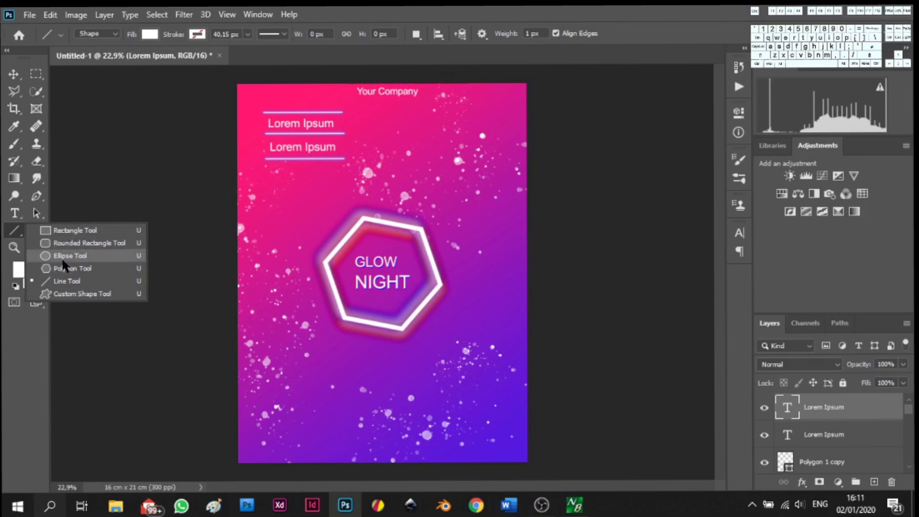
{"action": "left_click", "coordinate": [67, 268]}
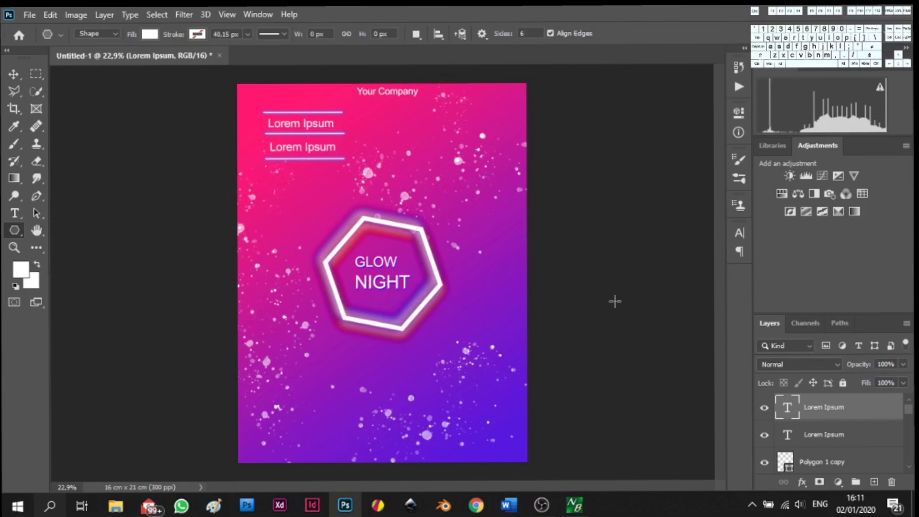
{"action": "mouse_move", "coordinate": [528, 249]}
{"action": "left_mouse_down"}
{"action": "mouse_move", "coordinate": [506, 246]}
{"action": "mouse_move", "coordinate": [514, 263]}
{"action": "left_mouse_up"}
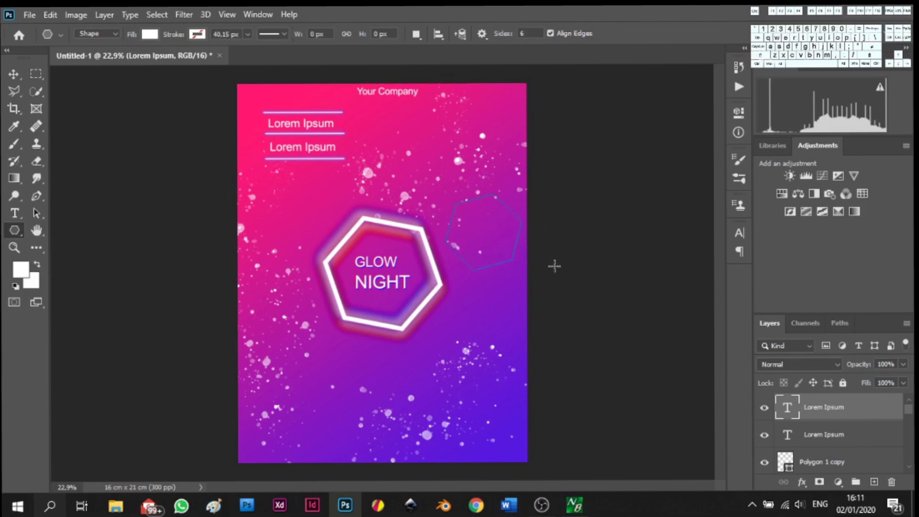
{"action": "left_click", "coordinate": [13, 74]}
{"action": "left_click_drag", "start_coordinate": [498, 242], "coordinate": [532, 441]}
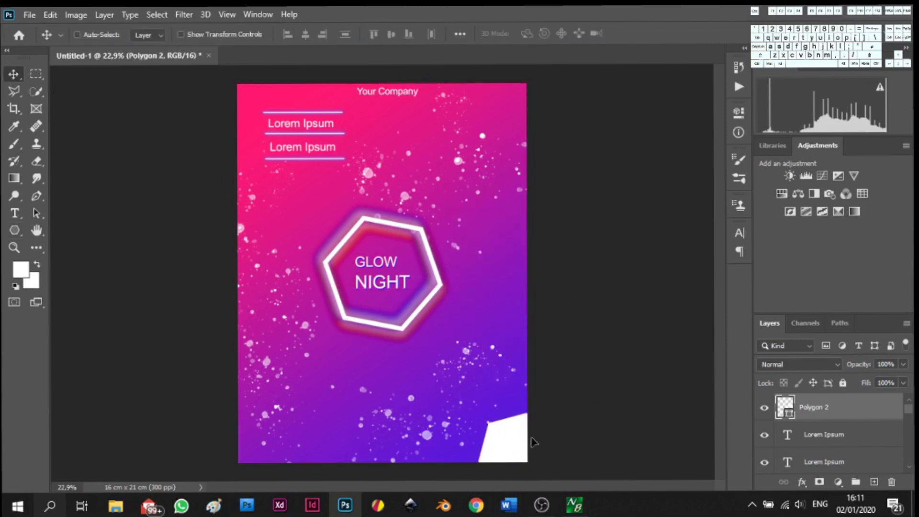
Give the corner hexagon no fill and a white stroke 10.14 px wide
{"action": "left_click", "coordinate": [14, 230]}
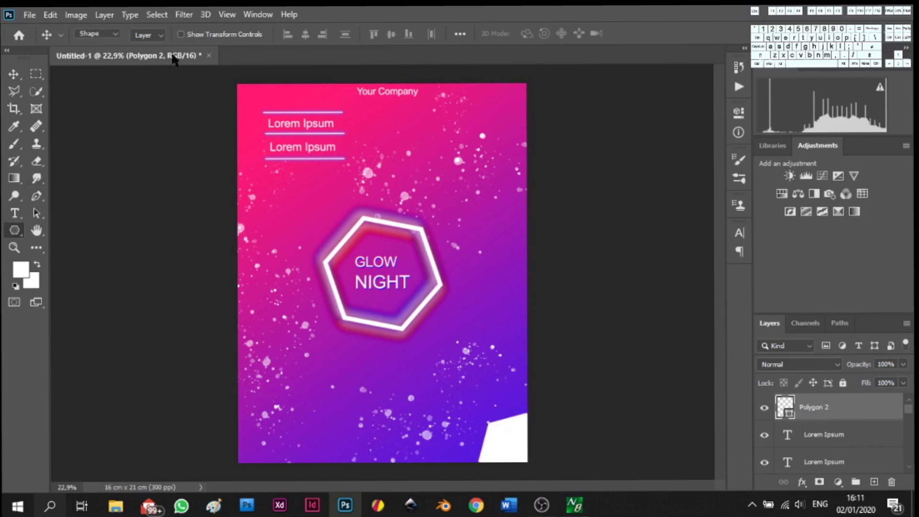
{"action": "left_click", "coordinate": [150, 35]}
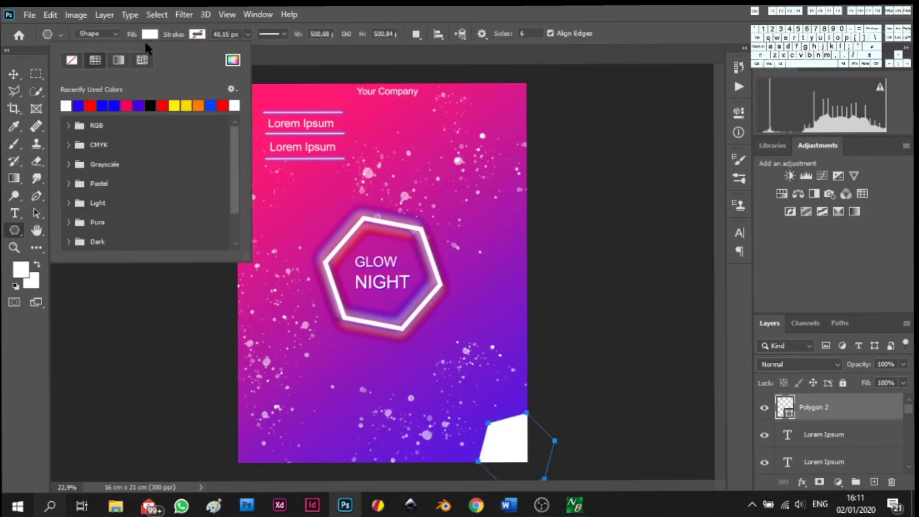
{"action": "left_click", "coordinate": [197, 34]}
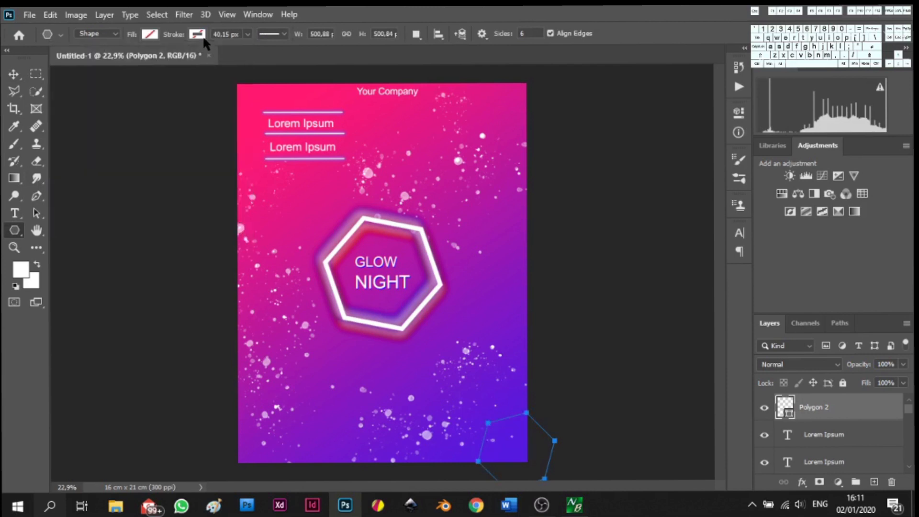
{"action": "left_click", "coordinate": [116, 106]}
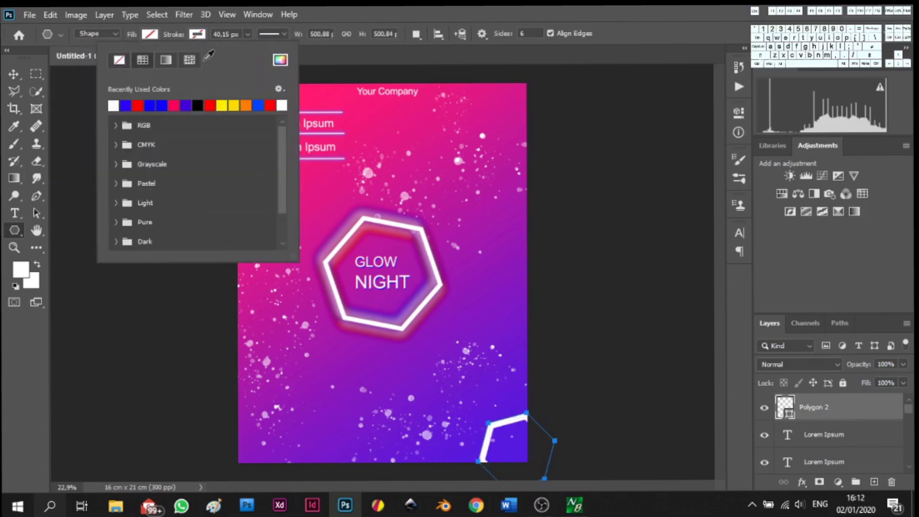
{"action": "left_click", "coordinate": [248, 35]}
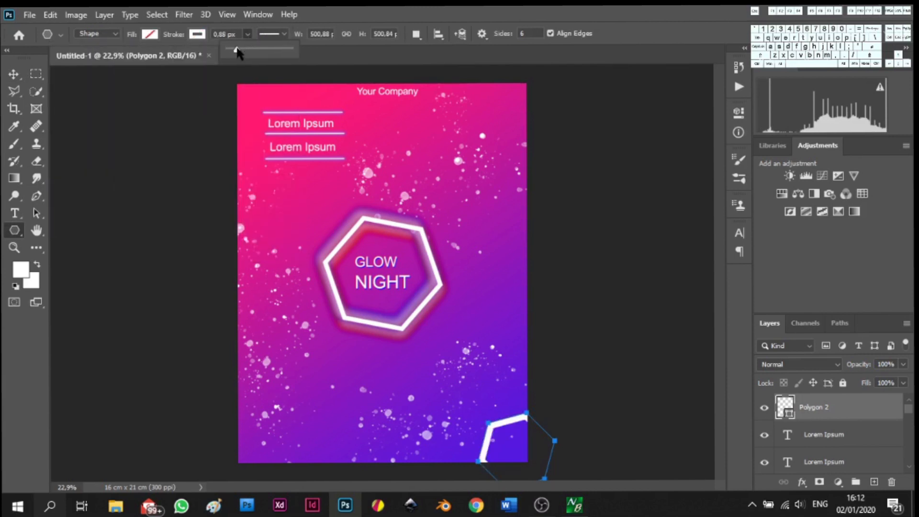
{"action": "left_click_drag", "start_coordinate": [239, 49], "coordinate": [240, 49]}
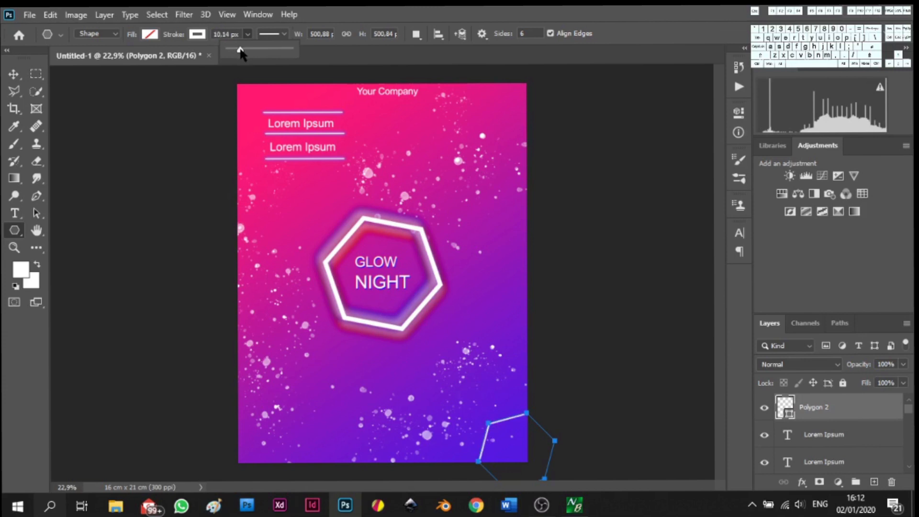
{"action": "left_click", "coordinate": [14, 74]}
{"action": "left_click", "coordinate": [14, 74]}
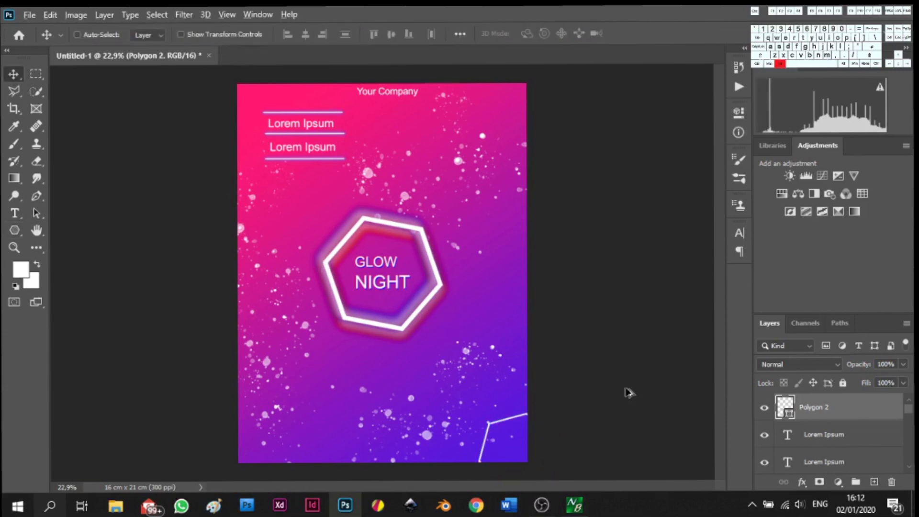
Duplicate the corner hexagon layer and rasterize the original Polygon 2 layer beneath the copy
{"action": "scroll", "coordinate": [568, 405], "scroll_direction": "up", "scroll_amount": 3}
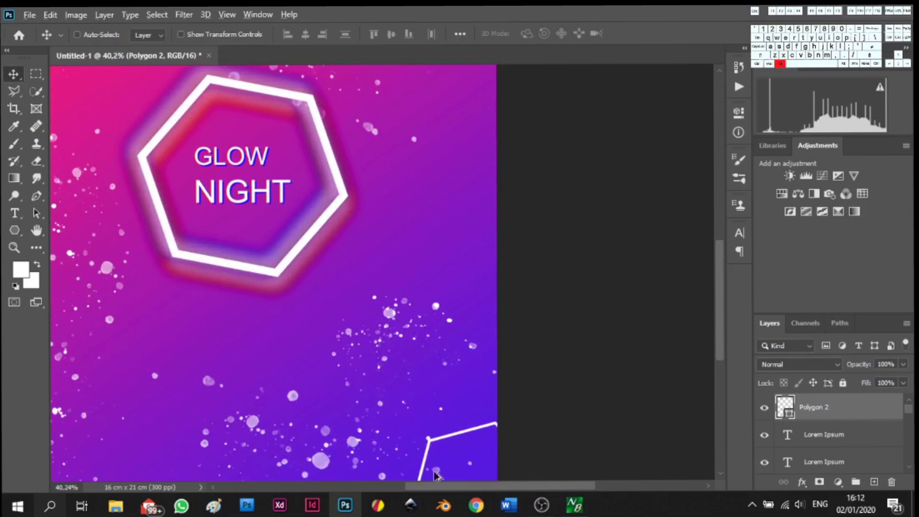
{"action": "scroll", "coordinate": [436, 473], "scroll_direction": "up", "scroll_amount": 3}
{"action": "scroll", "coordinate": [440, 452], "scroll_direction": "down", "scroll_amount": 3}
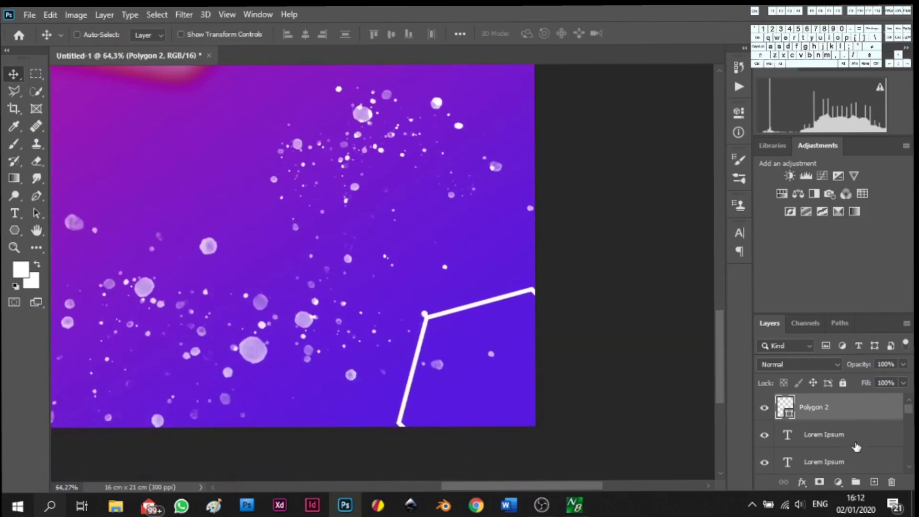
{"action": "key", "text": "ctrl+j"}
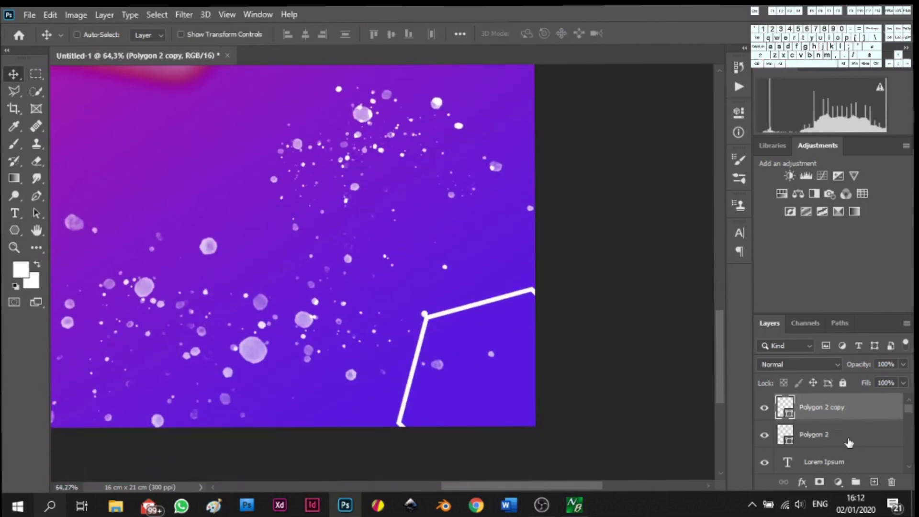
{"action": "left_click", "coordinate": [847, 439]}
{"action": "right_click", "coordinate": [844, 434]}
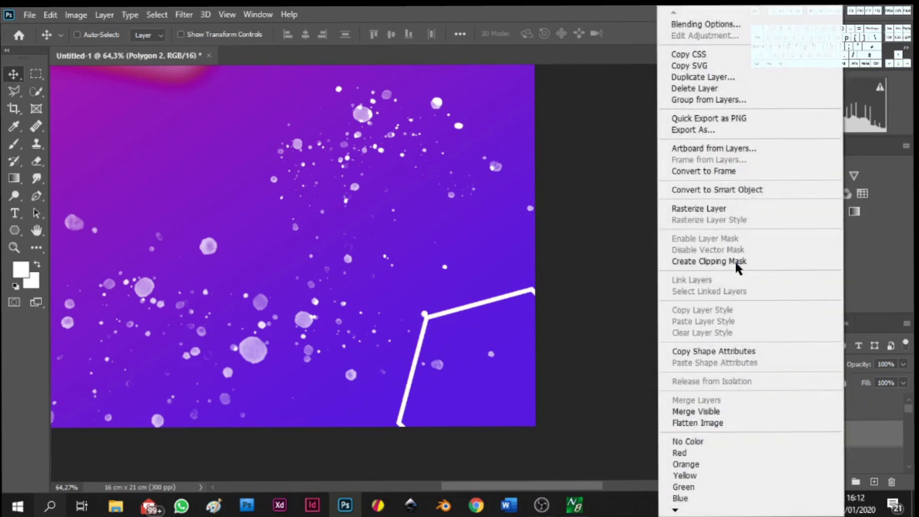
{"action": "left_click", "coordinate": [720, 208]}
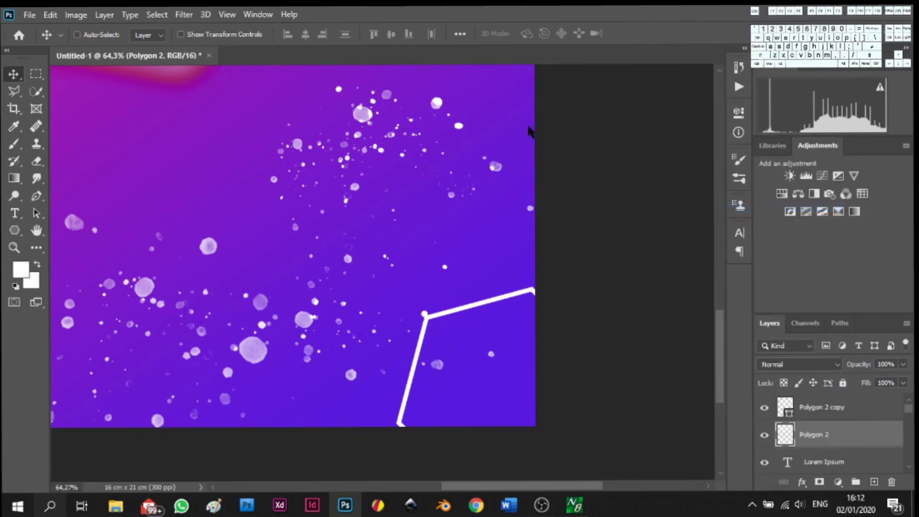
Apply a Gaussian Blur with a 10 px radius to the rasterized Polygon 2 layer
{"action": "left_click", "coordinate": [184, 15]}
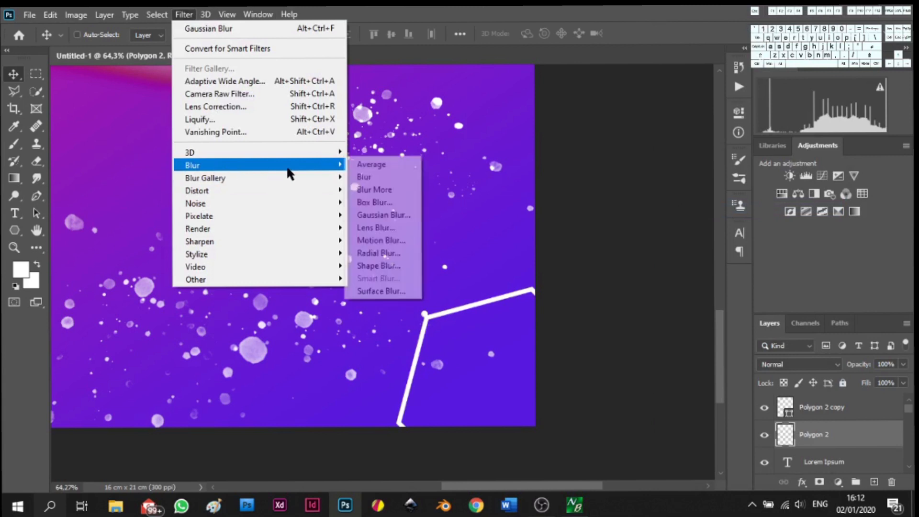
{"action": "left_click", "coordinate": [380, 214]}
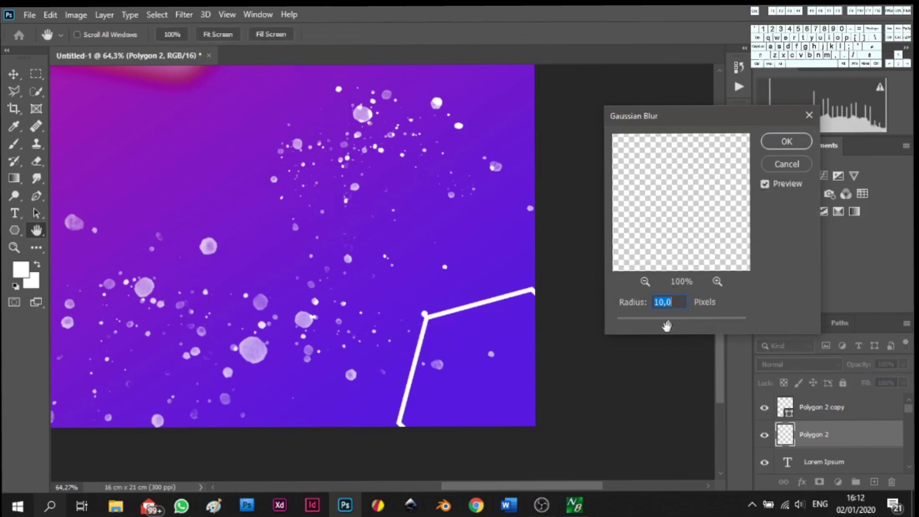
{"action": "left_click", "coordinate": [787, 141]}
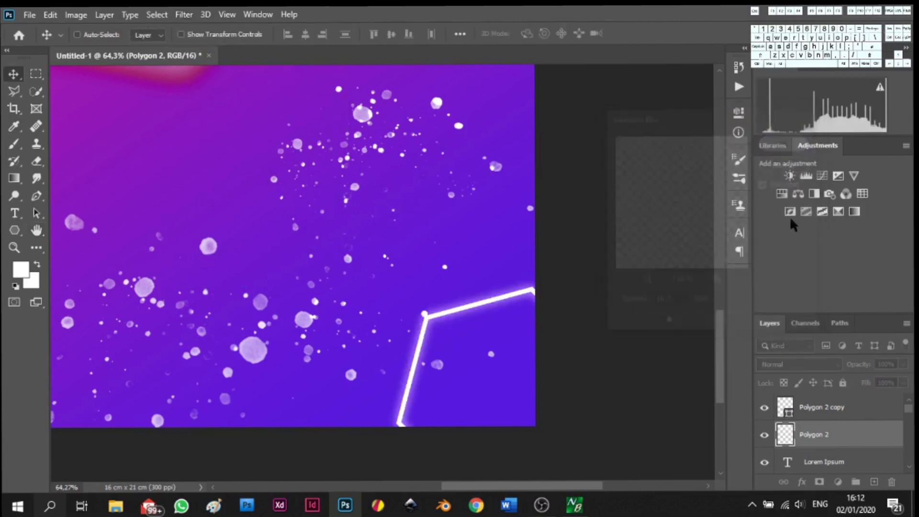
Combine the sharp and blurred corner hexagon layers into one smart object
{"action": "left_click", "coordinate": [839, 416], "text": "shift"}
{"action": "right_click", "coordinate": [850, 434]}
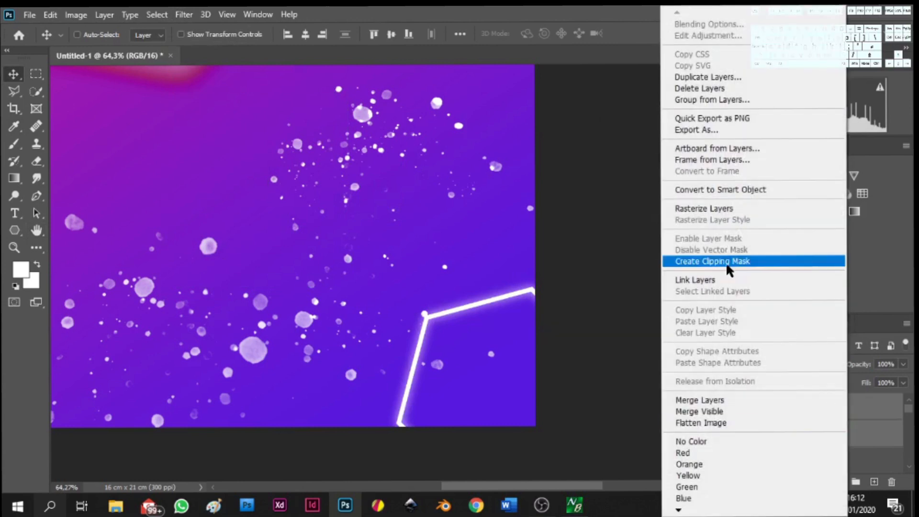
{"action": "left_click", "coordinate": [727, 188]}
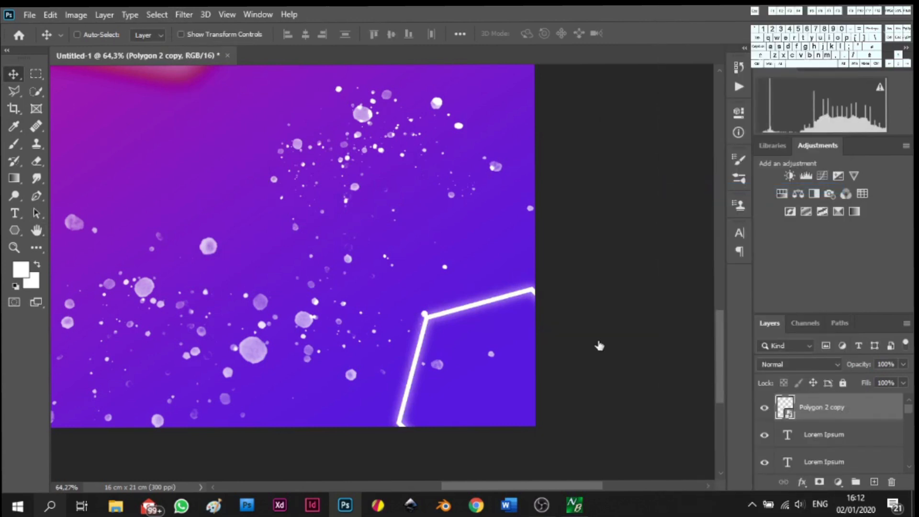
Place a copy of the glowing corner hexagon on the poster's lower-left area
{"action": "scroll", "coordinate": [529, 335], "scroll_direction": "down", "scroll_amount": 3}
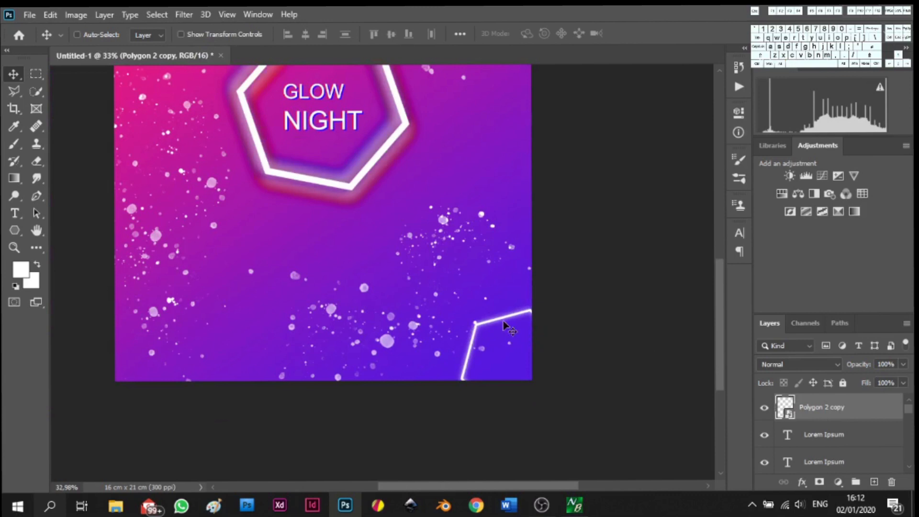
{"action": "left_click", "coordinate": [503, 324], "text": "alt"}
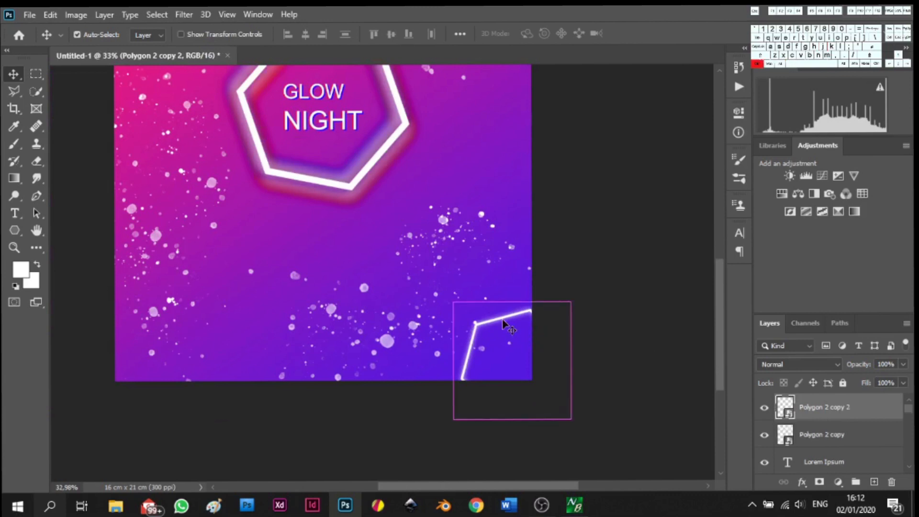
{"action": "left_click_drag", "start_coordinate": [503, 324], "coordinate": [181, 200]}
Duplicate the lower-left hexagon, place the copy between the main hexagon and the poster's right edge, and scale it to about 64%
{"action": "key", "text": "ctrl+j"}
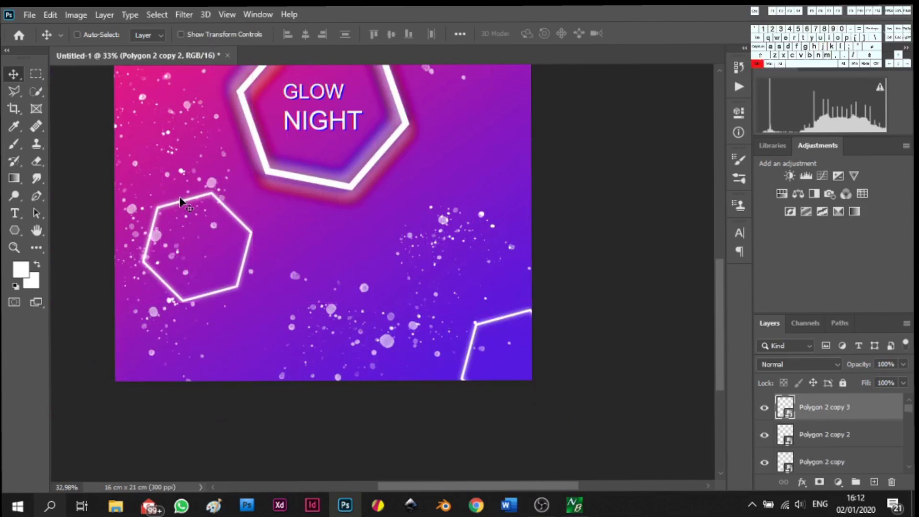
{"action": "left_click_drag", "start_coordinate": [235, 221], "coordinate": [502, 149]}
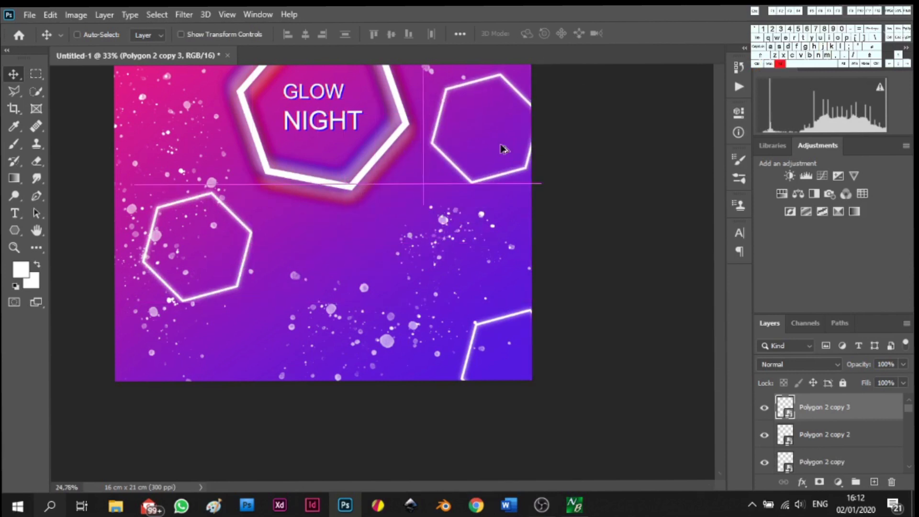
{"action": "key", "text": "ctrl+0"}
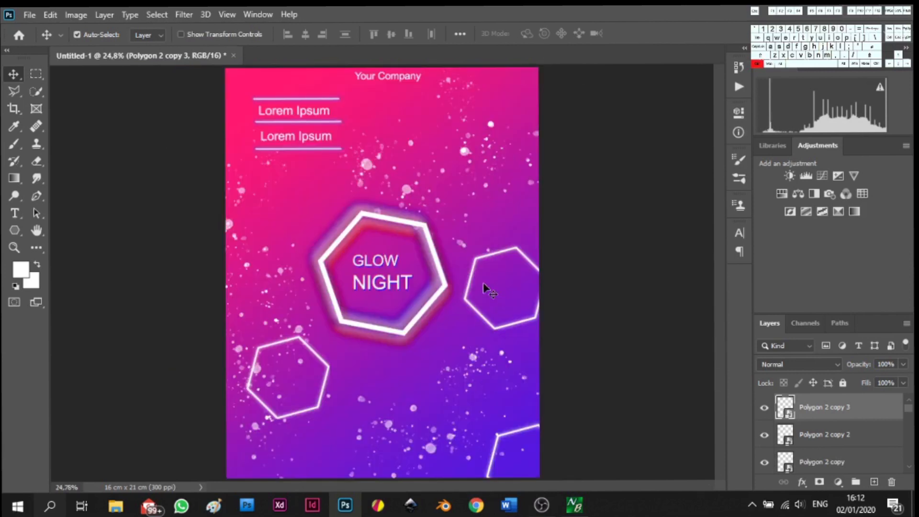
{"action": "key", "text": "ctrl+t"}
{"action": "left_click_drag", "start_coordinate": [538, 330], "coordinate": [530, 313]}
{"action": "left_click", "coordinate": [648, 34]}
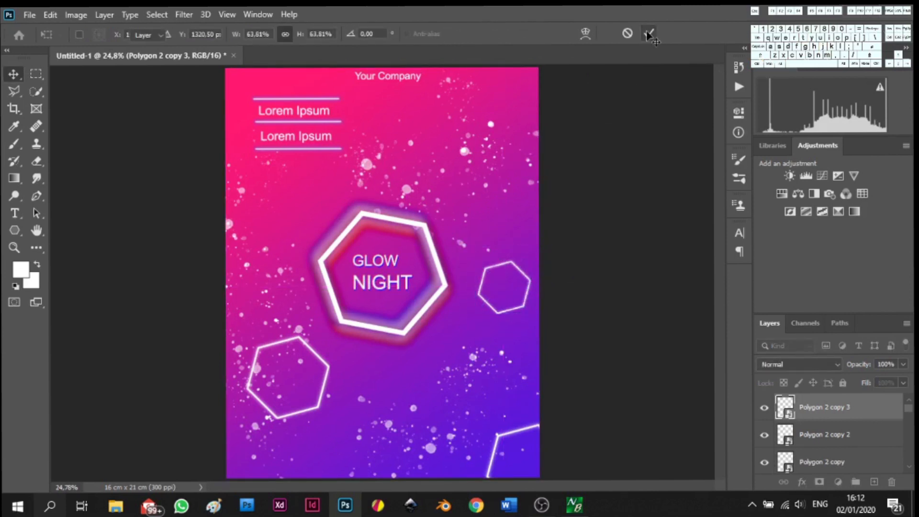
Copy the small right-hand hexagon beside the "Lorem Ipsum" lines and scale the copy to 49.49%
{"action": "left_click_drag", "start_coordinate": [509, 271], "coordinate": [384, 126]}
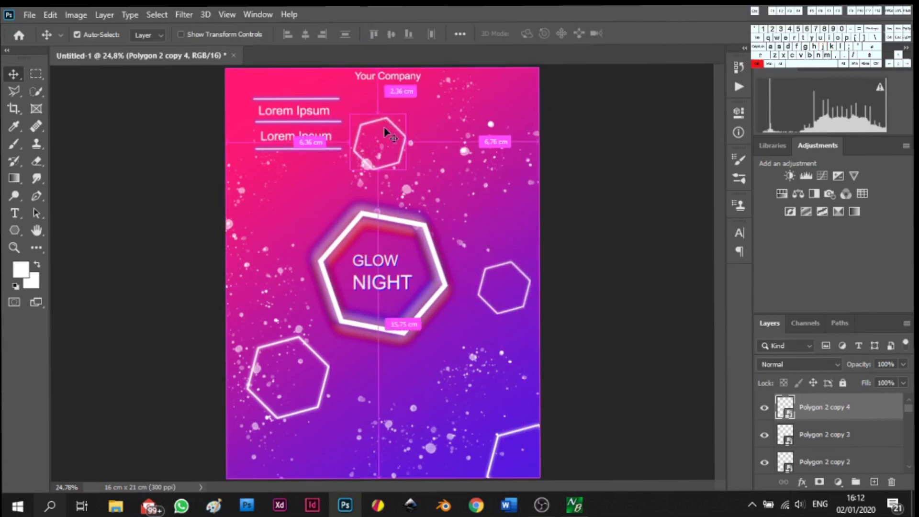
{"action": "key", "text": "ctrl+t"}
{"action": "left_click_drag", "start_coordinate": [400, 165], "coordinate": [399, 163]}
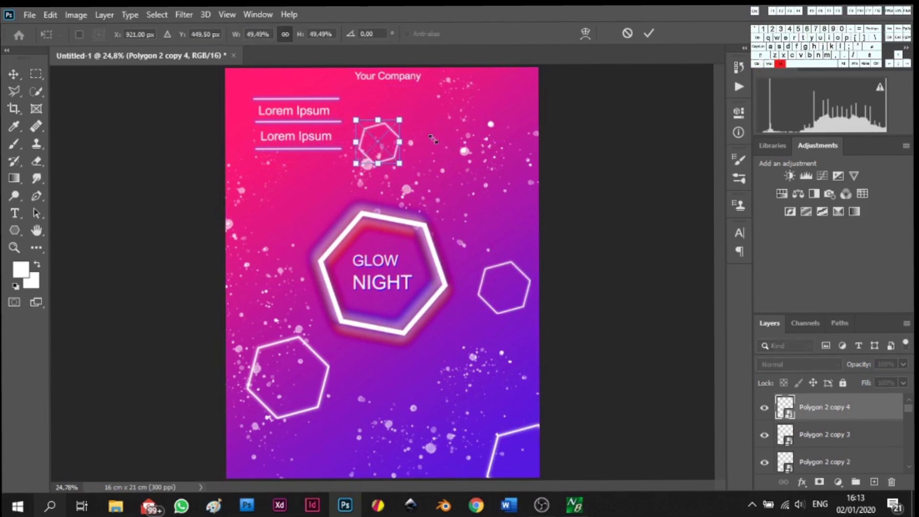
{"action": "left_click", "coordinate": [647, 35]}
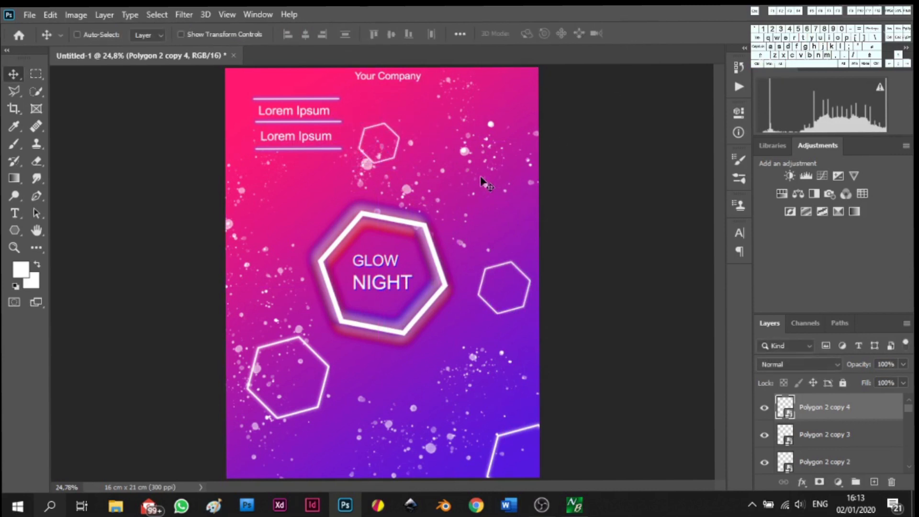
Add the text "Date" in the lower-left hexagon and center it inside the outline
{"action": "scroll", "coordinate": [484, 182], "scroll_direction": "down", "scroll_amount": 1}
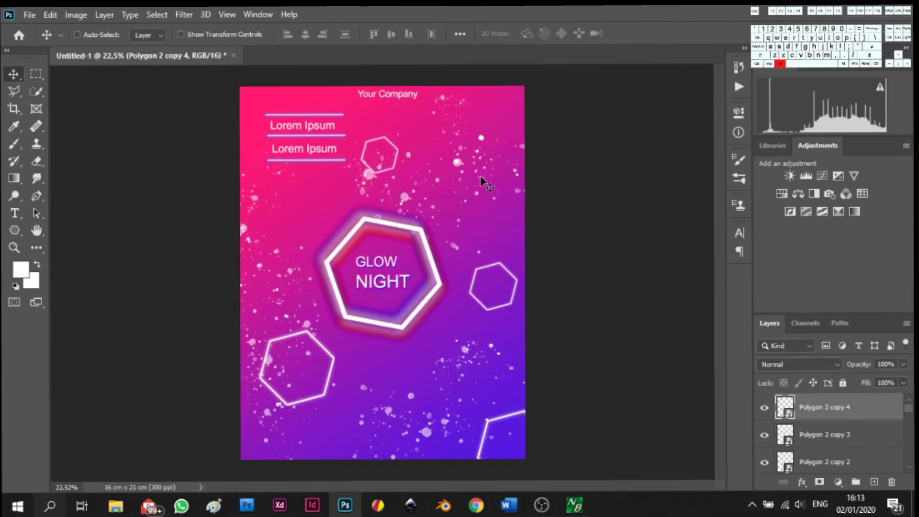
{"action": "scroll", "coordinate": [484, 181], "scroll_direction": "up", "scroll_amount": 2}
{"action": "scroll", "coordinate": [483, 181], "scroll_direction": "down", "scroll_amount": 2}
{"action": "left_click", "coordinate": [12, 216]}
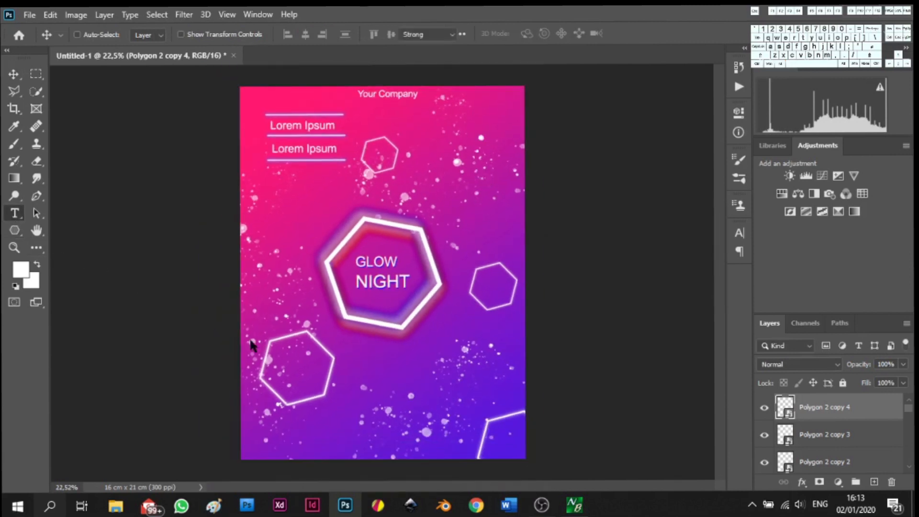
{"action": "left_click", "coordinate": [286, 361]}
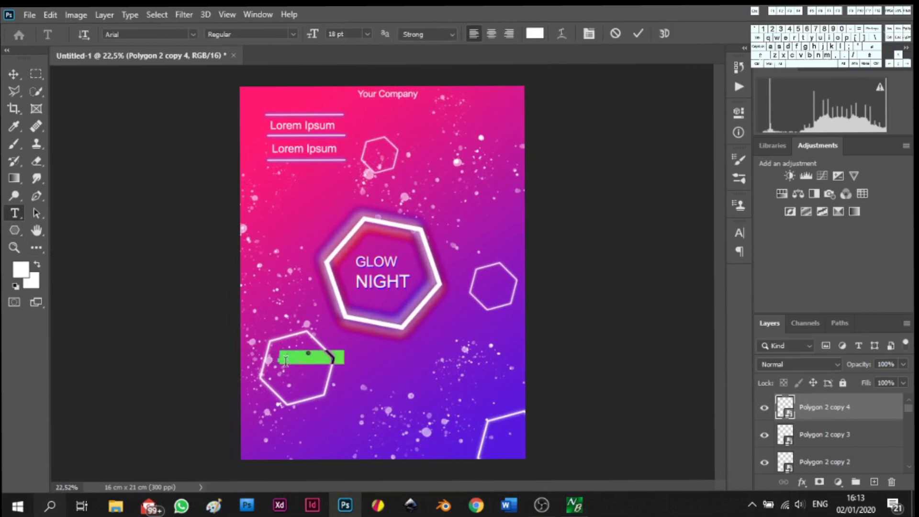
{"action": "key", "text": "BackSpace"}
{"action": "type", "text": "D"}
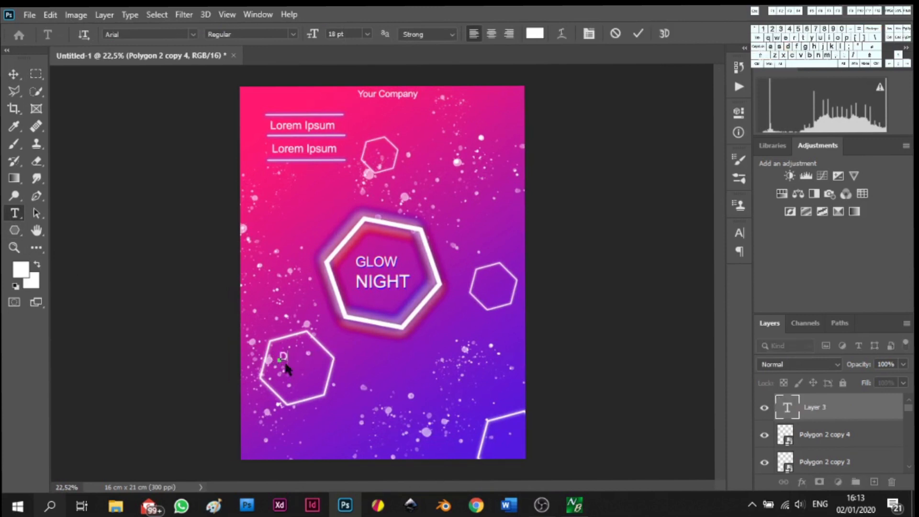
{"action": "type", "text": "ater"}
{"action": "key", "text": "BackSpace"}
{"action": "left_click", "coordinate": [632, 33]}
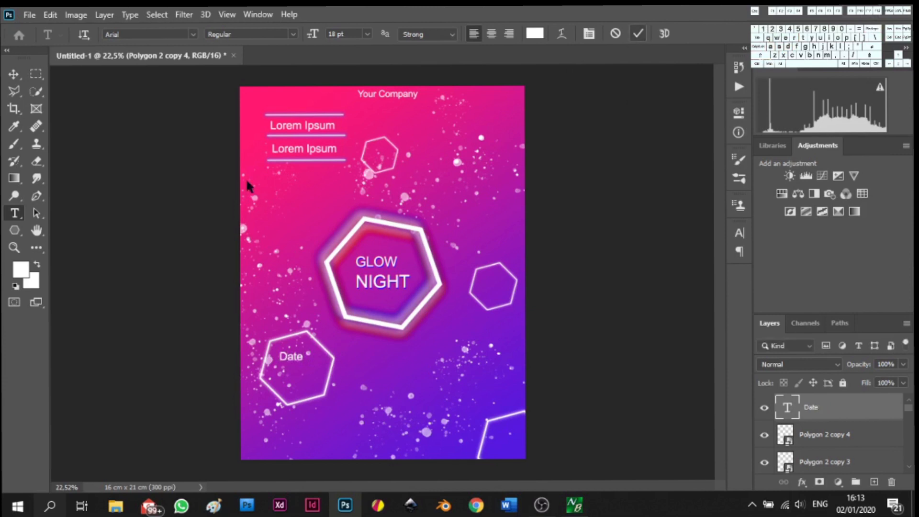
{"action": "left_click", "coordinate": [14, 74]}
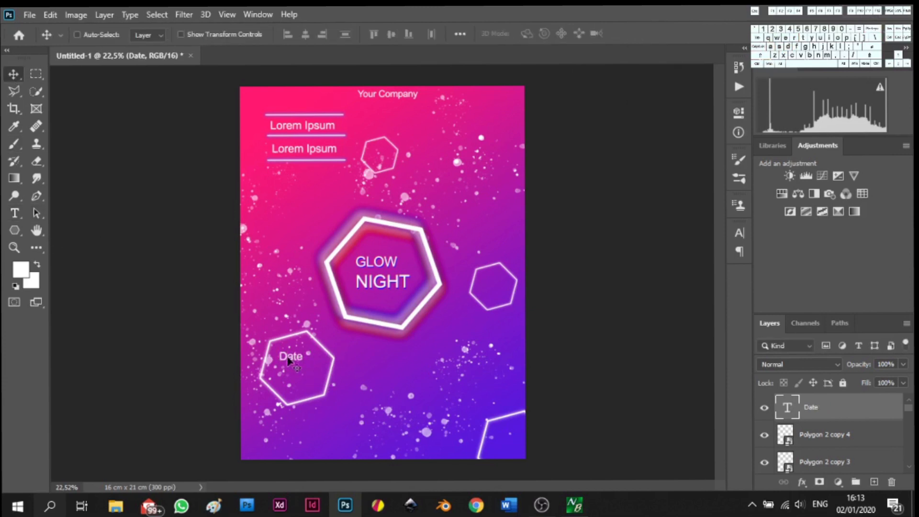
{"action": "left_click_drag", "start_coordinate": [293, 362], "coordinate": [295, 372]}
Add the placeholder text "Lorem Ipsum" over the small hexagon near the poster's right edge
{"action": "left_click", "coordinate": [15, 212]}
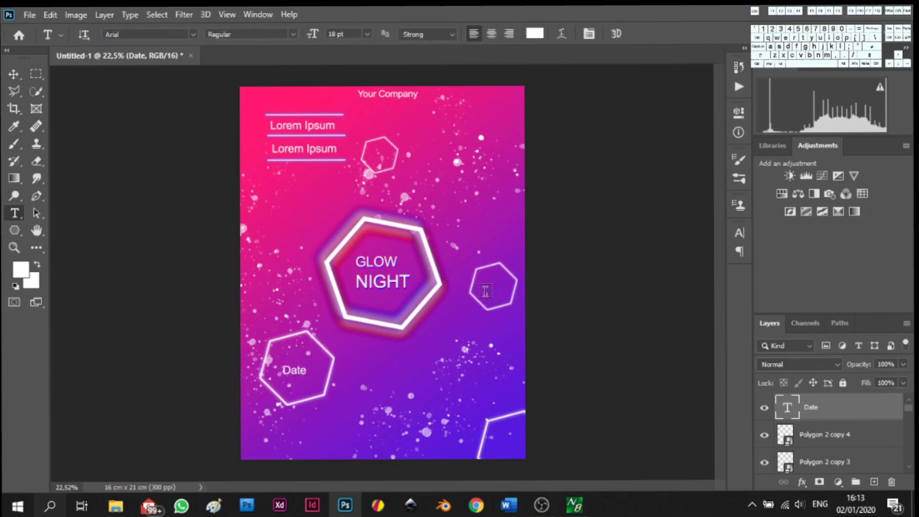
{"action": "left_click", "coordinate": [539, 305]}
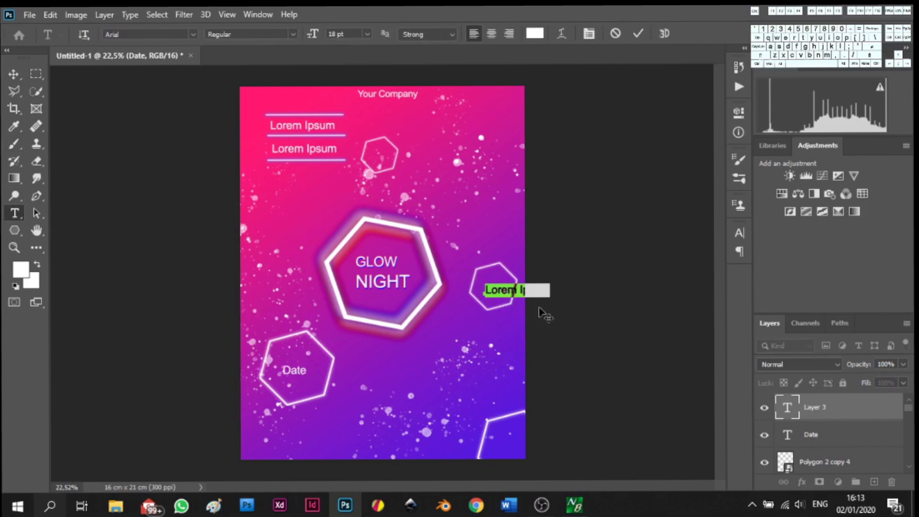
{"action": "left_click", "coordinate": [638, 34]}
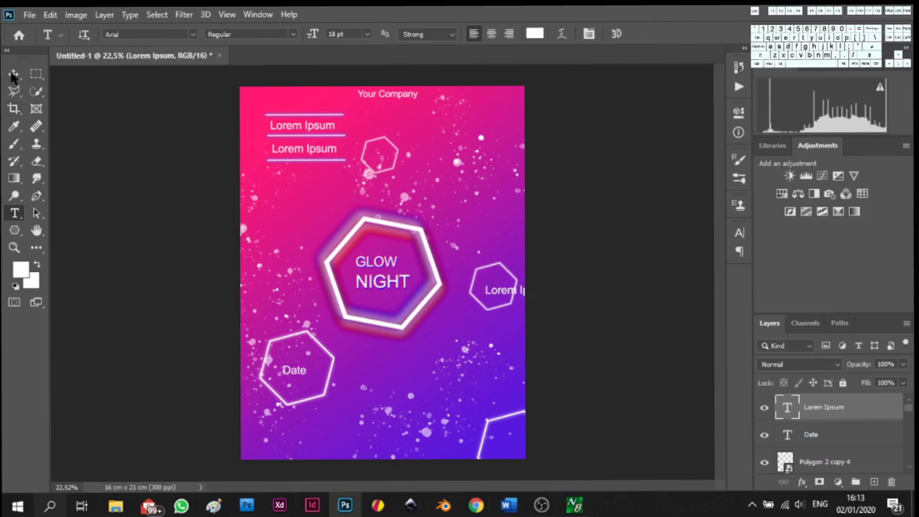
{"action": "left_click_drag", "start_coordinate": [512, 293], "coordinate": [504, 289]}
Scale the new "Lorem Ipsum" text to 56.27% and fit it inside the right-hand hexagon
{"action": "key", "text": "ctrl+t"}
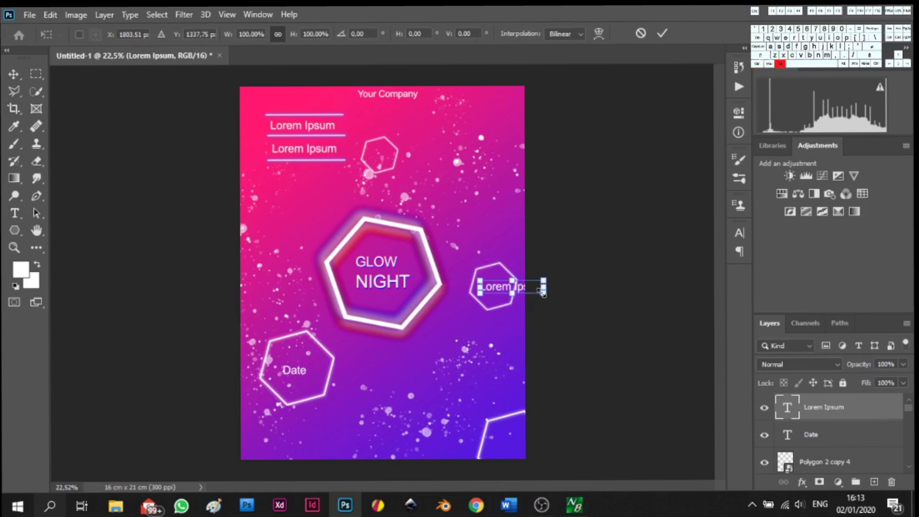
{"action": "key", "text": "alt"}
{"action": "key", "text": "shift"}
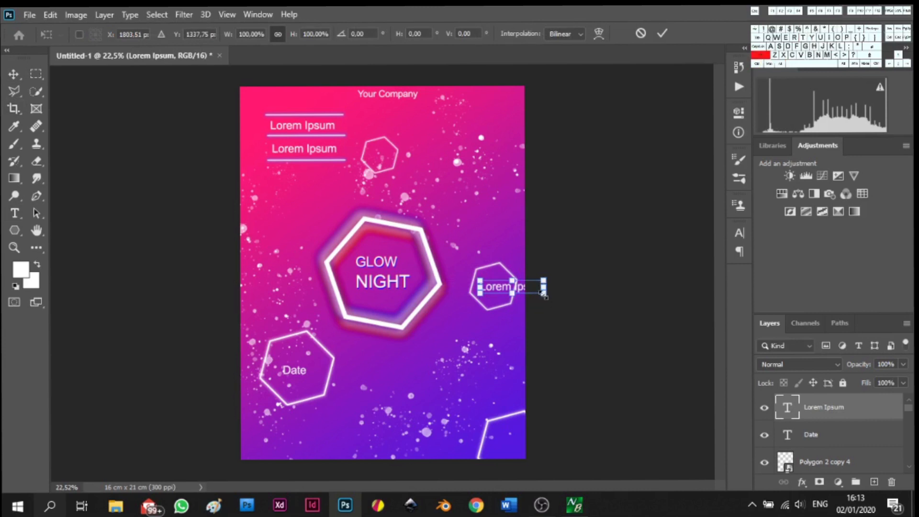
{"action": "left_click_drag", "start_coordinate": [543, 288], "coordinate": [504, 289]}
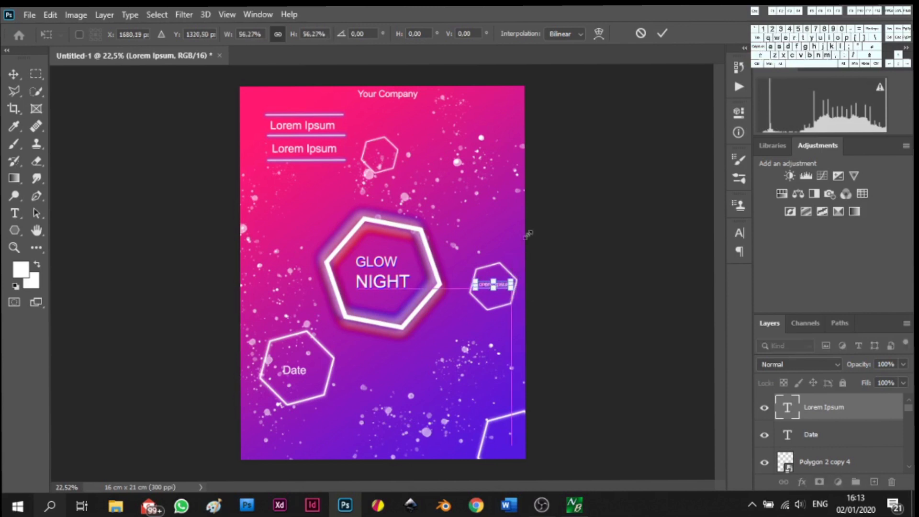
{"action": "left_click", "coordinate": [663, 33]}
{"action": "scroll", "coordinate": [401, 293], "scroll_direction": "down", "scroll_amount": 2}
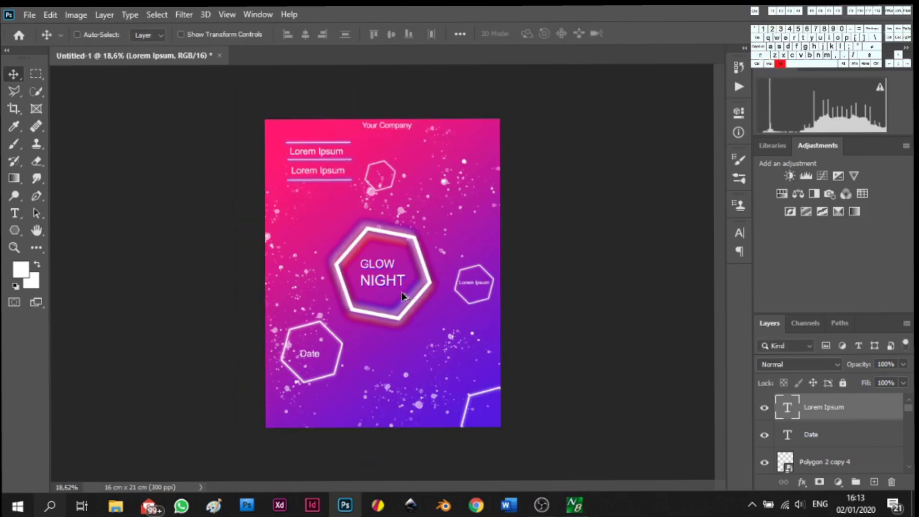
{"action": "scroll", "coordinate": [401, 293], "scroll_direction": "up", "scroll_amount": 2}
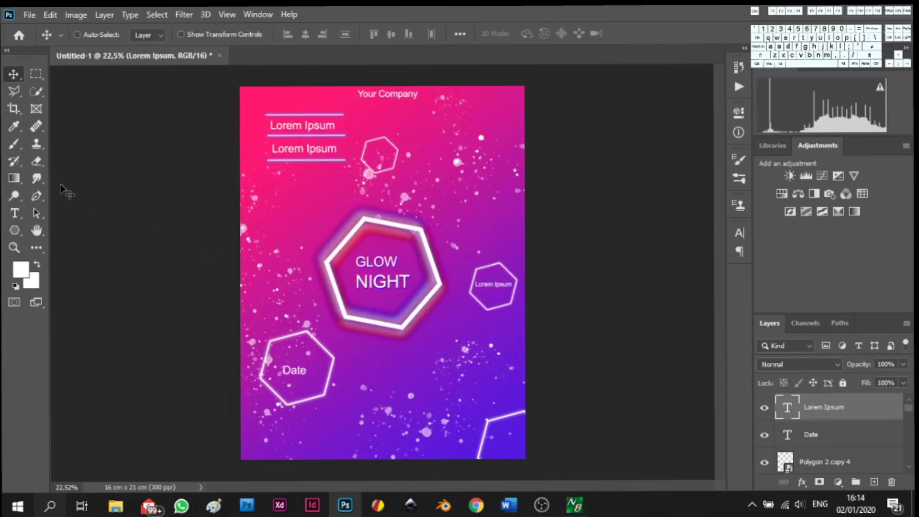
Duplicate the gradient Layer 1 and scale the copy to 95.04% about its center, forming a border around the poster
{"action": "left_click", "coordinate": [13, 231]}
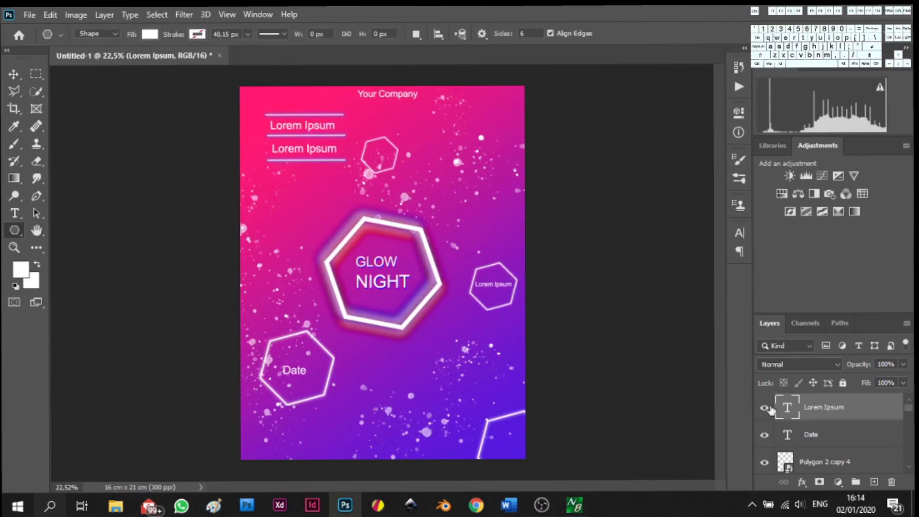
{"action": "scroll", "coordinate": [859, 451], "scroll_direction": "down", "scroll_amount": 10}
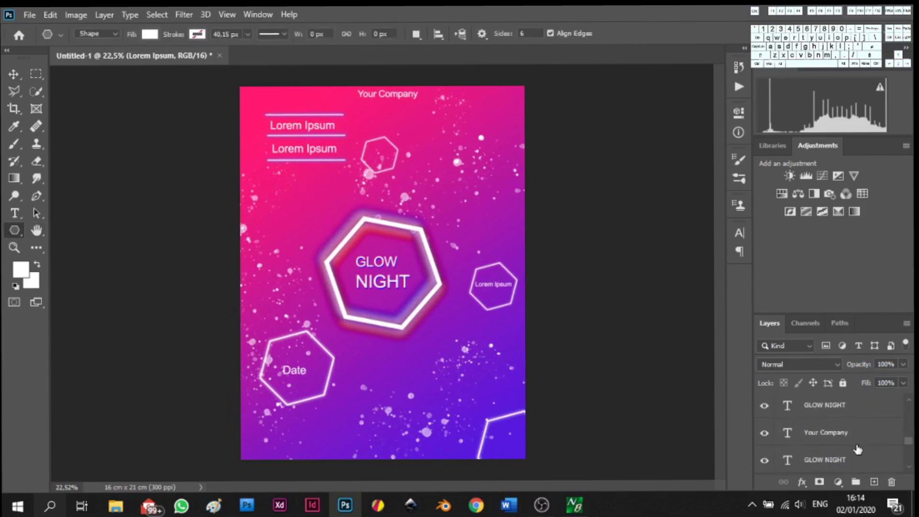
{"action": "left_click", "coordinate": [828, 439]}
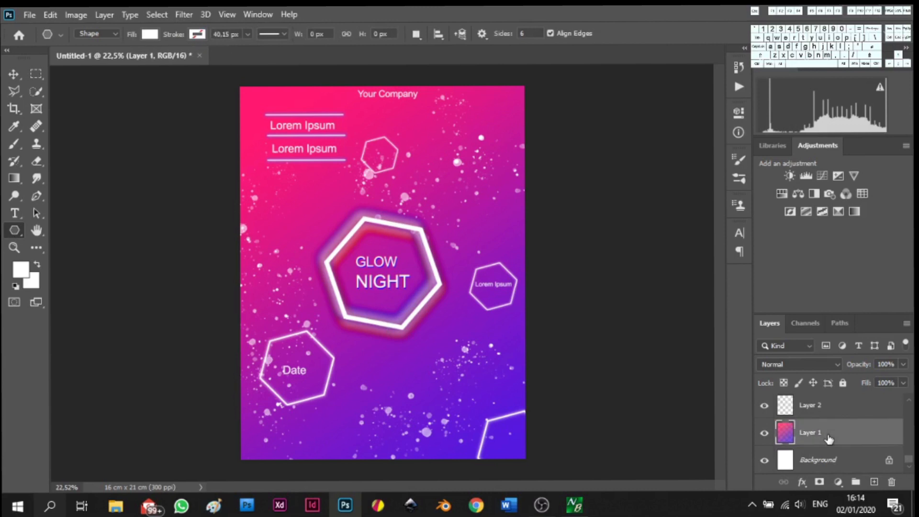
{"action": "key", "text": "ctrl+j"}
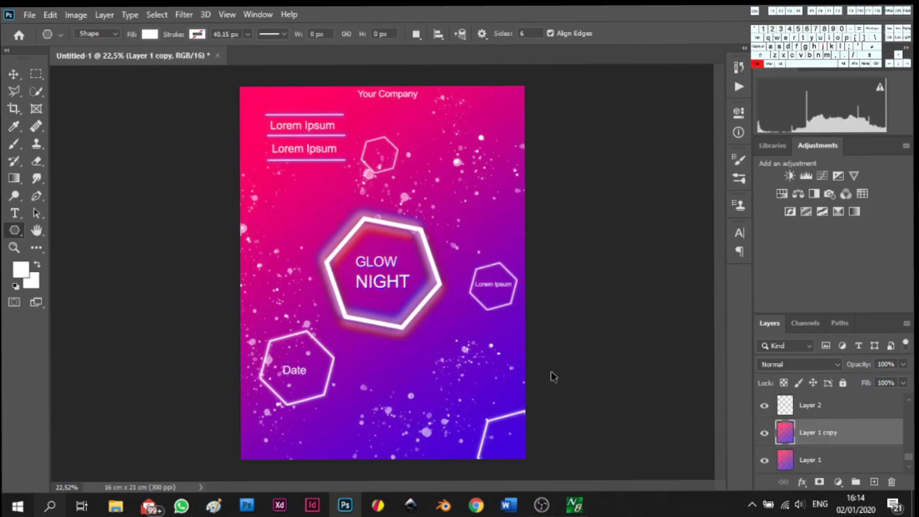
{"action": "key", "text": "ctrl+t"}
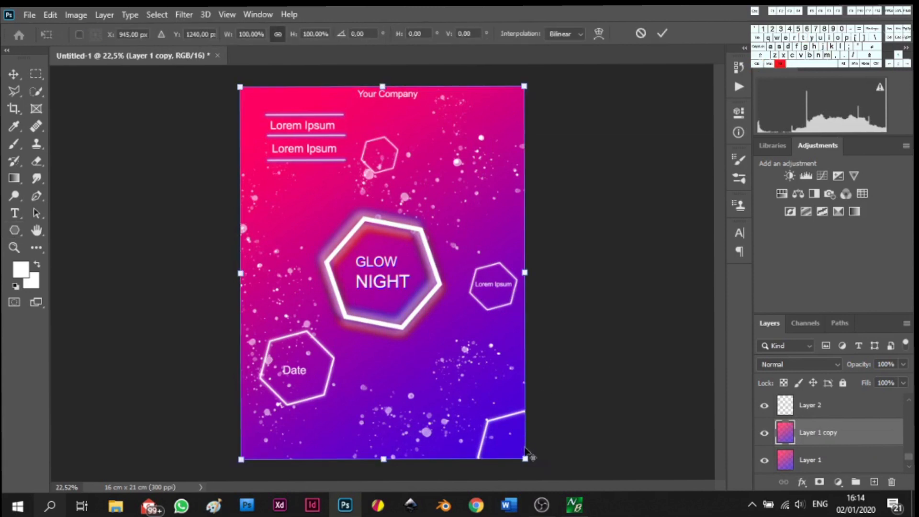
{"action": "left_click_drag", "start_coordinate": [524, 456], "coordinate": [518, 448]}
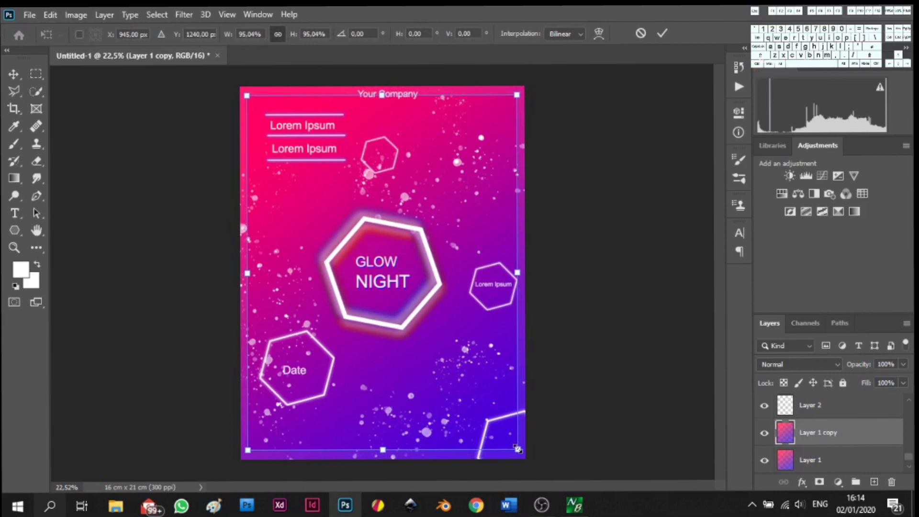
{"action": "left_click", "coordinate": [663, 33]}
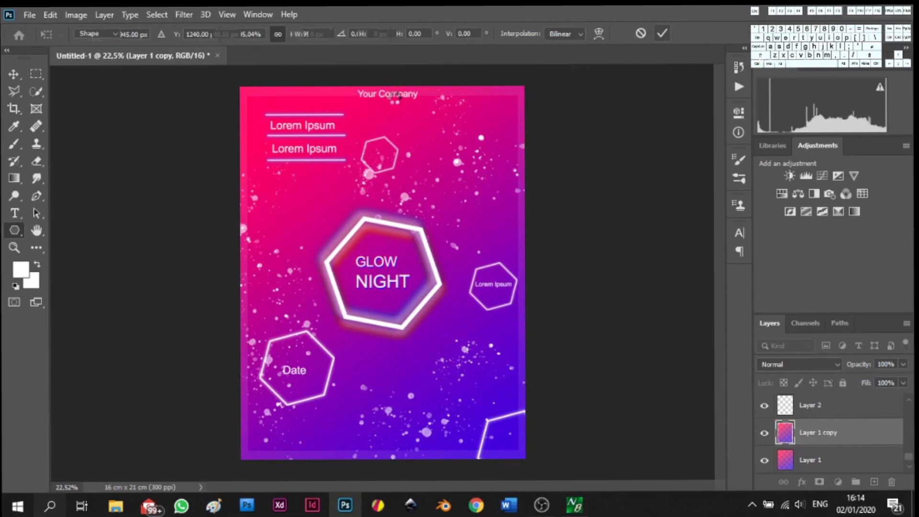
Enable Auto-Select for the Move tool and shift the "Your Company" text down inside the inner frame
{"action": "left_click", "coordinate": [12, 75]}
{"action": "left_click_drag", "start_coordinate": [400, 99], "coordinate": [403, 106]}
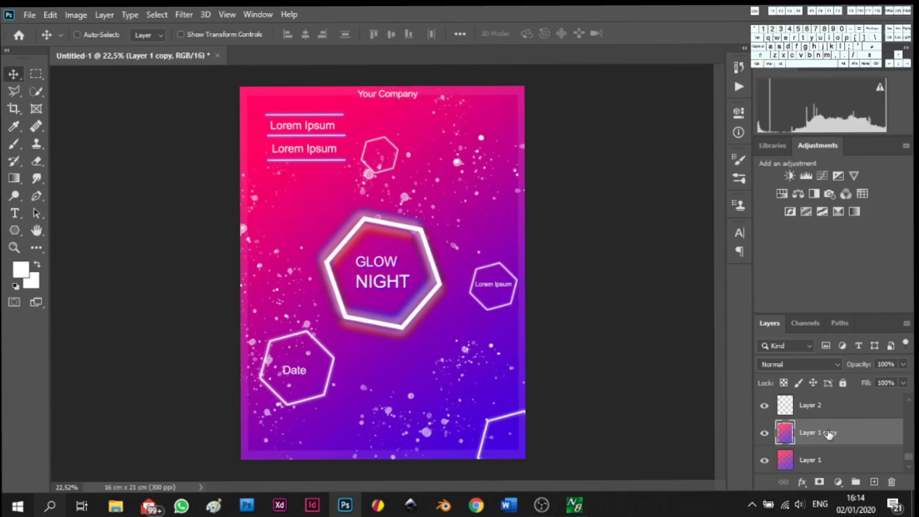
{"action": "scroll", "coordinate": [789, 436], "scroll_direction": "down", "scroll_amount": 1}
{"action": "scroll", "coordinate": [424, 126], "scroll_direction": "up", "scroll_amount": 2}
{"action": "scroll", "coordinate": [423, 127], "scroll_direction": "up", "scroll_amount": 1}
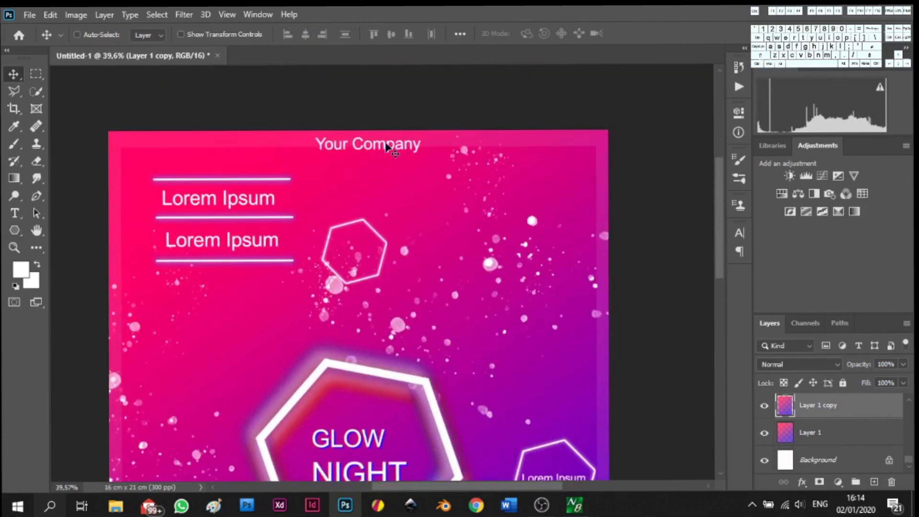
{"action": "left_click_drag", "start_coordinate": [387, 145], "coordinate": [389, 147]}
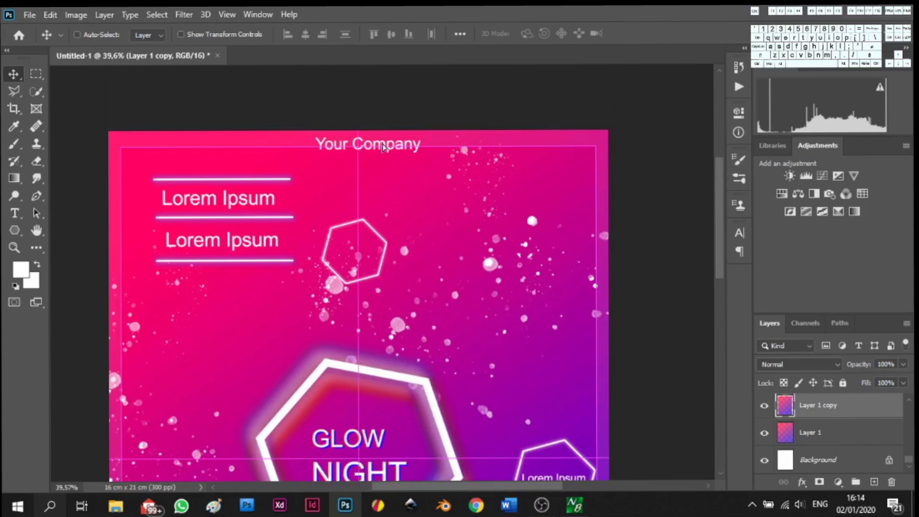
{"action": "left_click", "coordinate": [95, 35]}
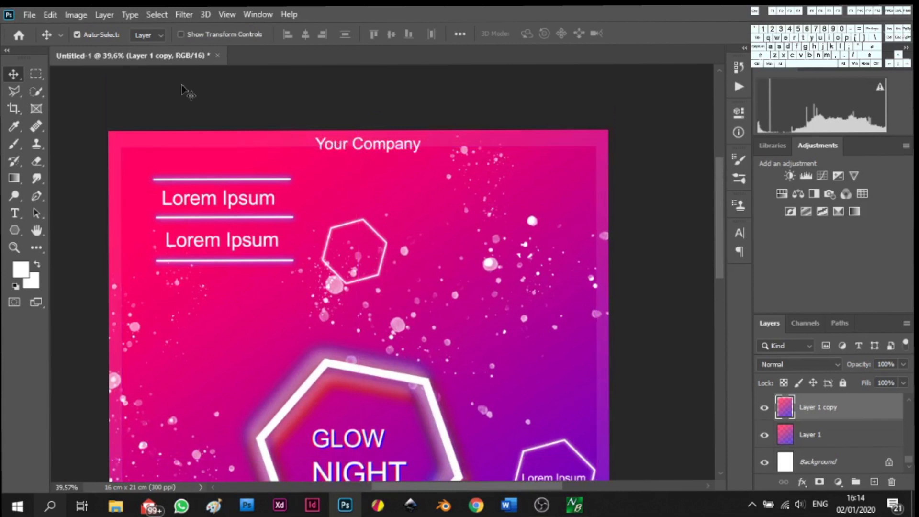
{"action": "left_click_drag", "start_coordinate": [324, 143], "coordinate": [325, 158]}
{"action": "scroll", "coordinate": [629, 271], "scroll_direction": "down", "scroll_amount": 2}
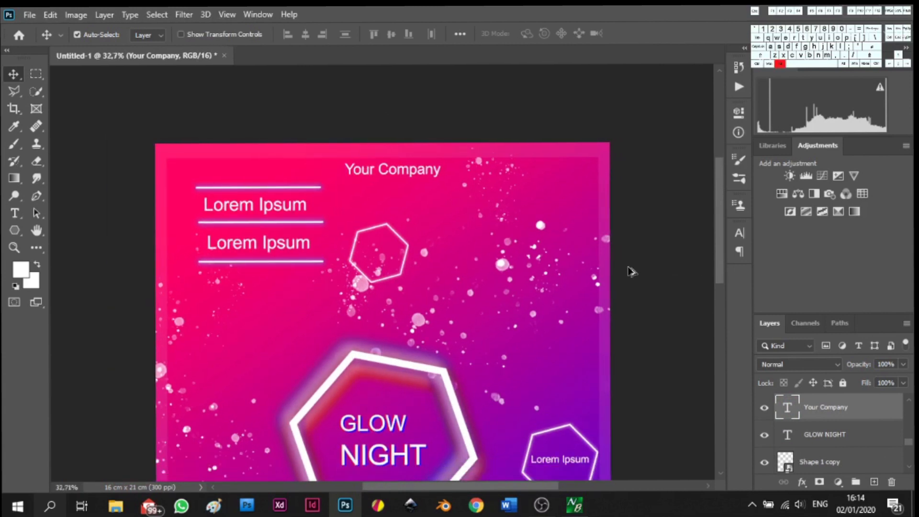
Add a new layer directly above Layer 1 and fill it with white using the Paint Bucket tool
{"action": "scroll", "coordinate": [842, 458], "scroll_direction": "down", "scroll_amount": 5}
{"action": "scroll", "coordinate": [843, 459], "scroll_direction": "down", "scroll_amount": 1}
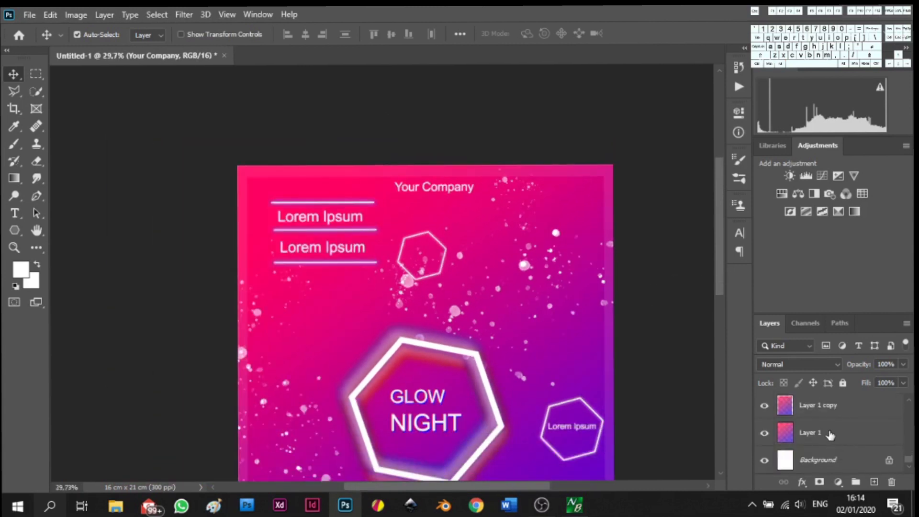
{"action": "left_click", "coordinate": [828, 433]}
{"action": "left_click", "coordinate": [874, 483]}
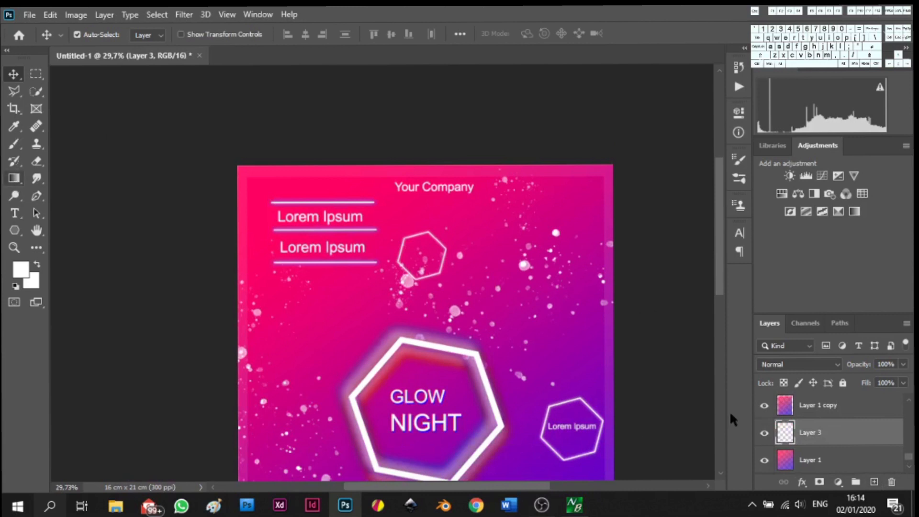
{"action": "left_click", "coordinate": [10, 178]}
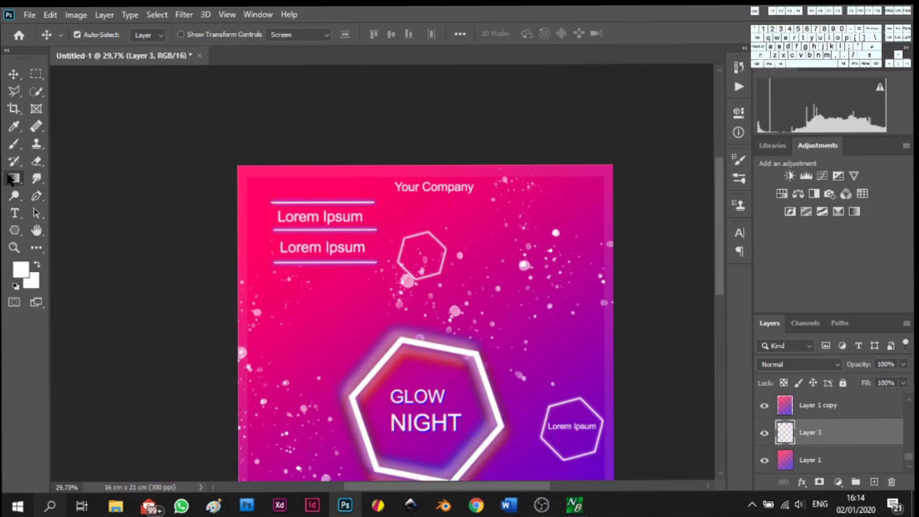
{"action": "right_click", "coordinate": [10, 179]}
{"action": "left_click", "coordinate": [72, 191]}
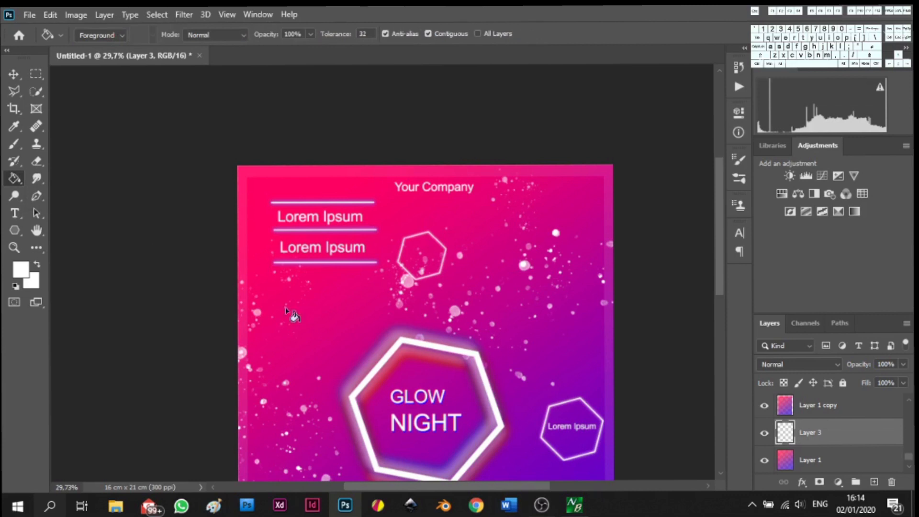
{"action": "left_click", "coordinate": [321, 338]}
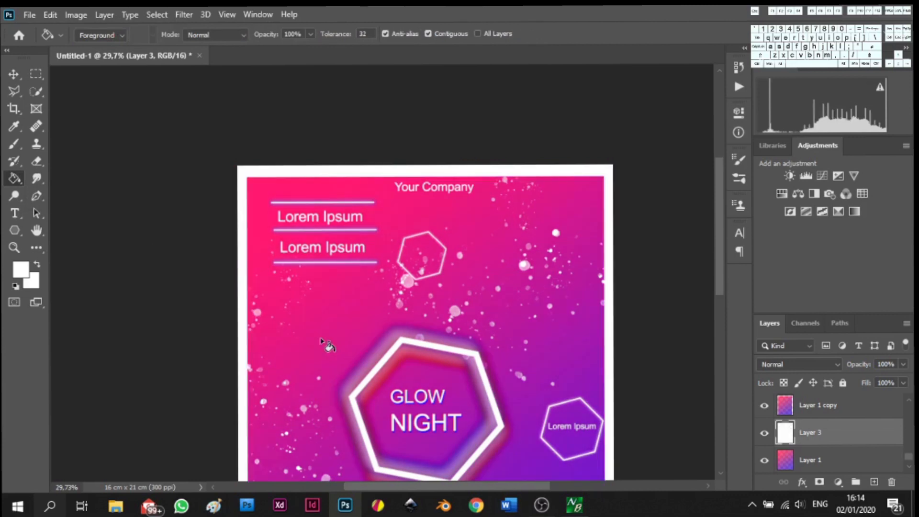
Scale the white layer down to 94.82% about its center so it sits behind the inner gradient panel
{"action": "scroll", "coordinate": [321, 340], "scroll_direction": "down", "scroll_amount": 5}
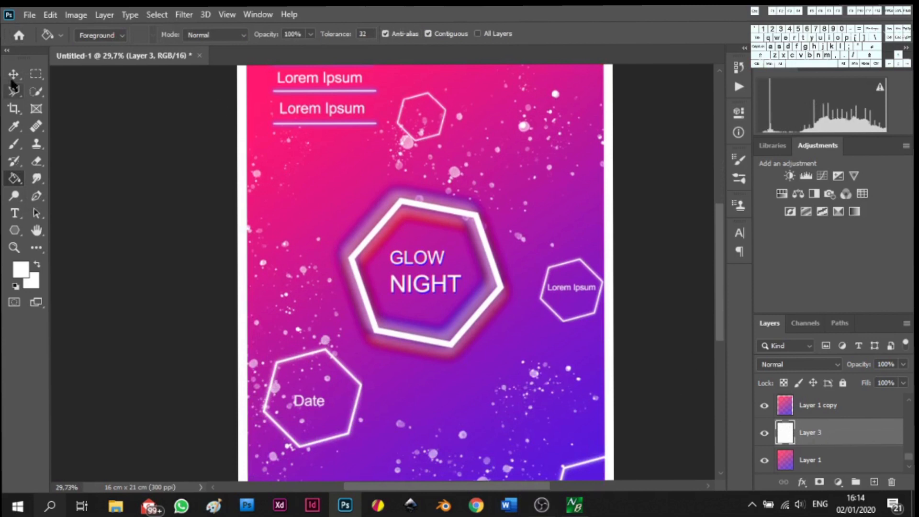
{"action": "left_click", "coordinate": [14, 74]}
{"action": "scroll", "coordinate": [538, 302], "scroll_direction": "down", "scroll_amount": 2}
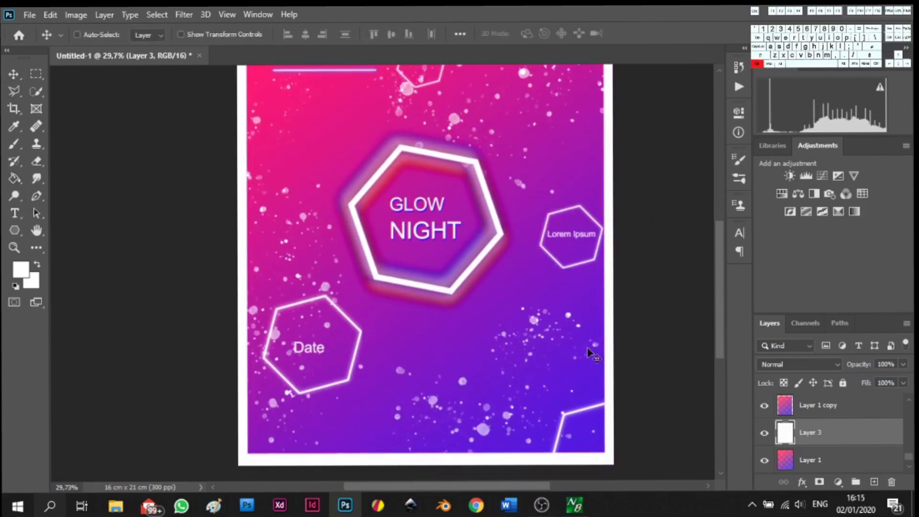
{"action": "key", "text": "ctrl+t"}
{"action": "left_click_drag", "start_coordinate": [613, 464], "coordinate": [603, 450]}
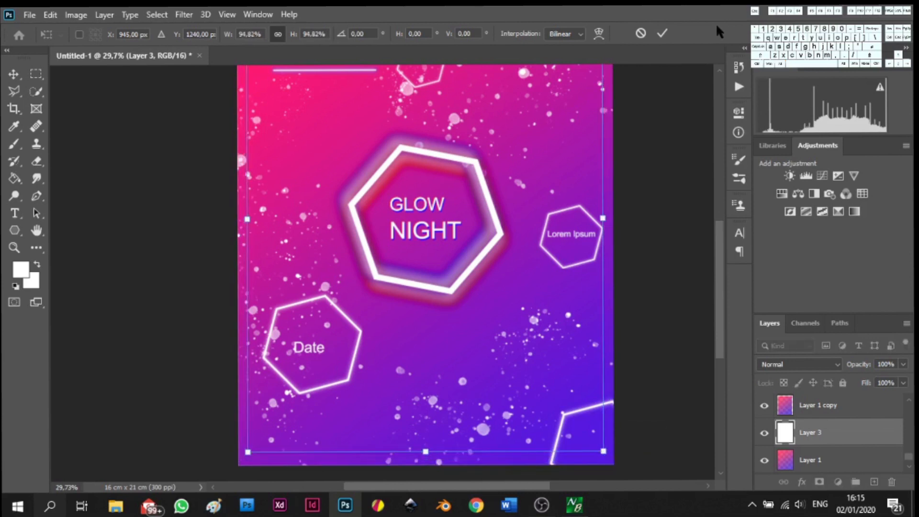
{"action": "left_click", "coordinate": [663, 33]}
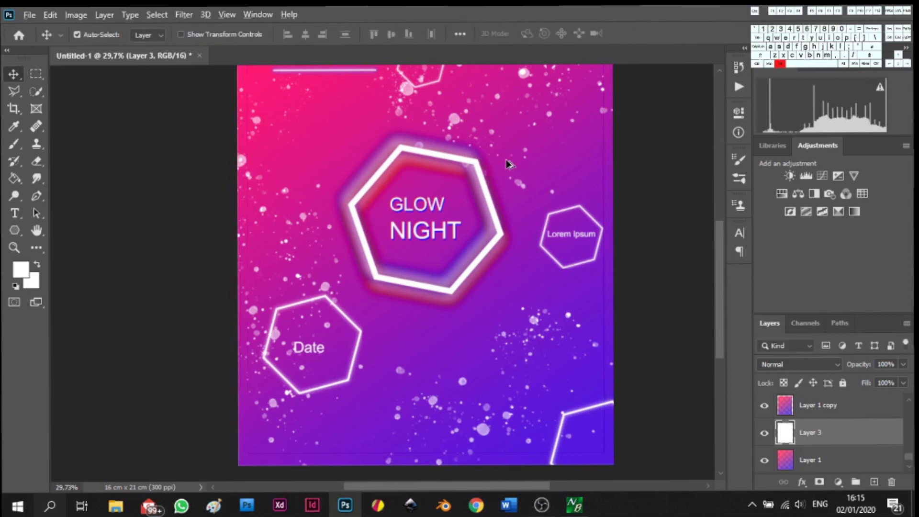
Apply a Gaussian Blur with a radius of 34.6 pixels to the white layer to create a glow around the inner frame
{"action": "scroll", "coordinate": [625, 304], "scroll_direction": "down", "scroll_amount": 2}
{"action": "scroll", "coordinate": [539, 153], "scroll_direction": "down", "scroll_amount": 3}
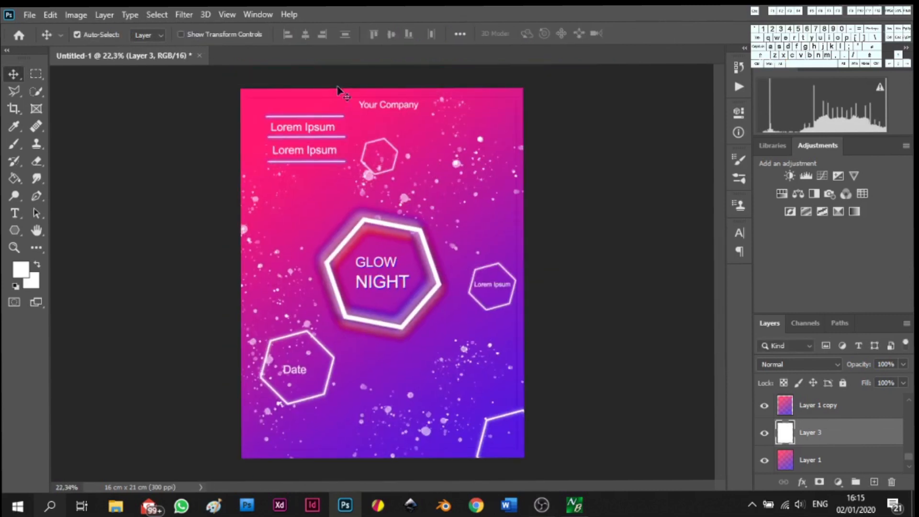
{"action": "left_click", "coordinate": [184, 15]}
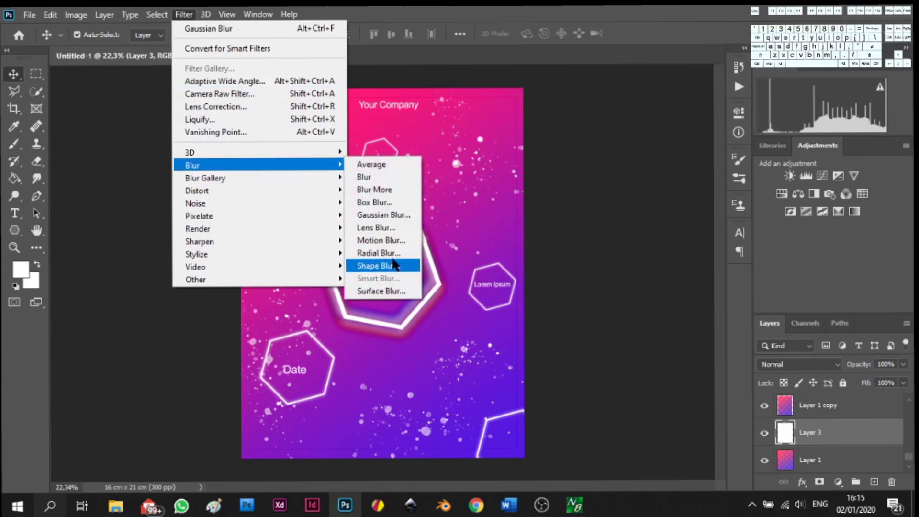
{"action": "left_click", "coordinate": [397, 214]}
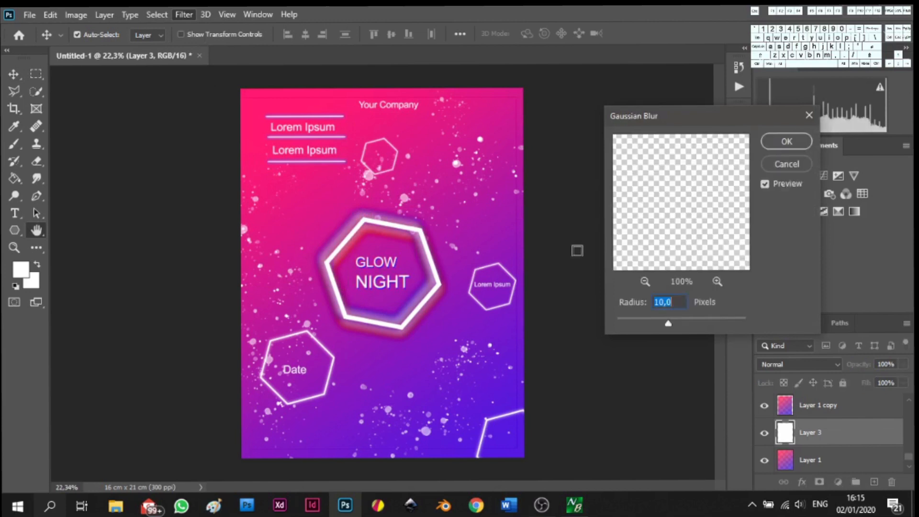
{"action": "left_click_drag", "start_coordinate": [669, 326], "coordinate": [701, 327]}
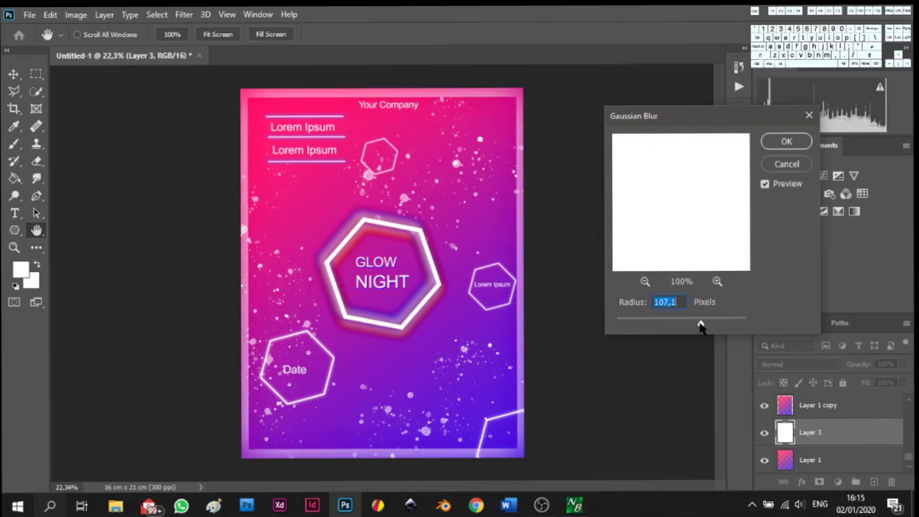
{"action": "left_click_drag", "start_coordinate": [701, 327], "coordinate": [680, 327]}
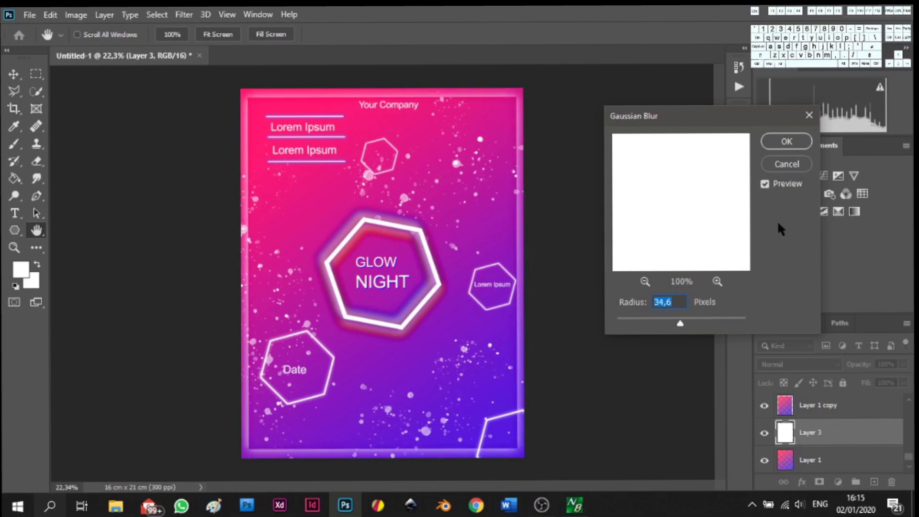
{"action": "left_click", "coordinate": [786, 142]}
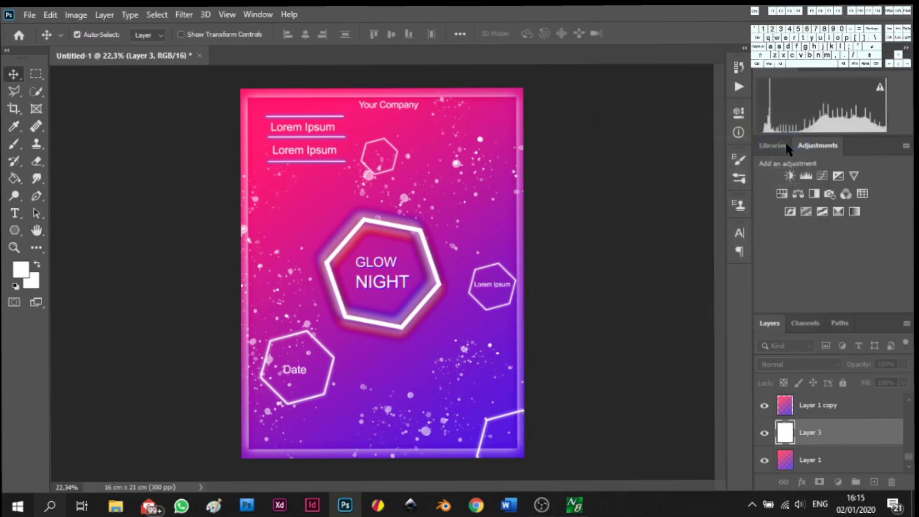
{"action": "scroll", "coordinate": [545, 203], "scroll_direction": "up", "scroll_amount": 2}
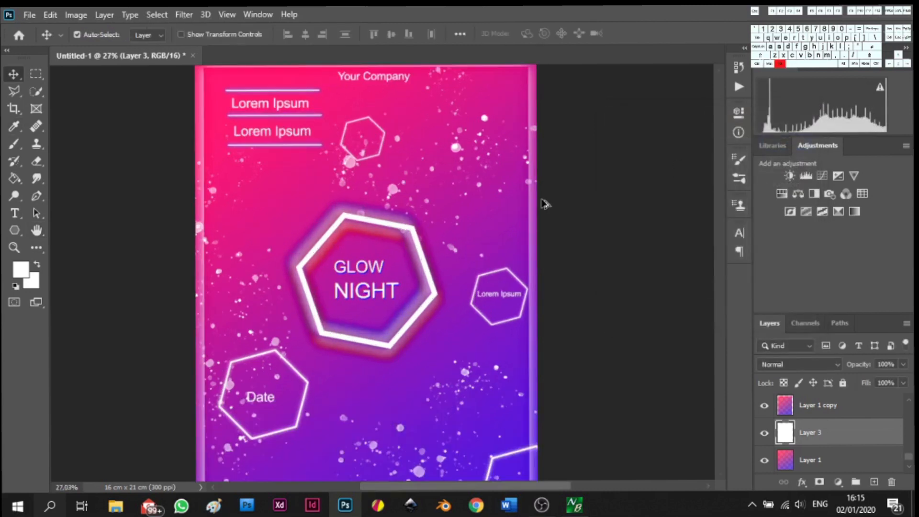
{"action": "scroll", "coordinate": [546, 205], "scroll_direction": "down", "scroll_amount": 1}
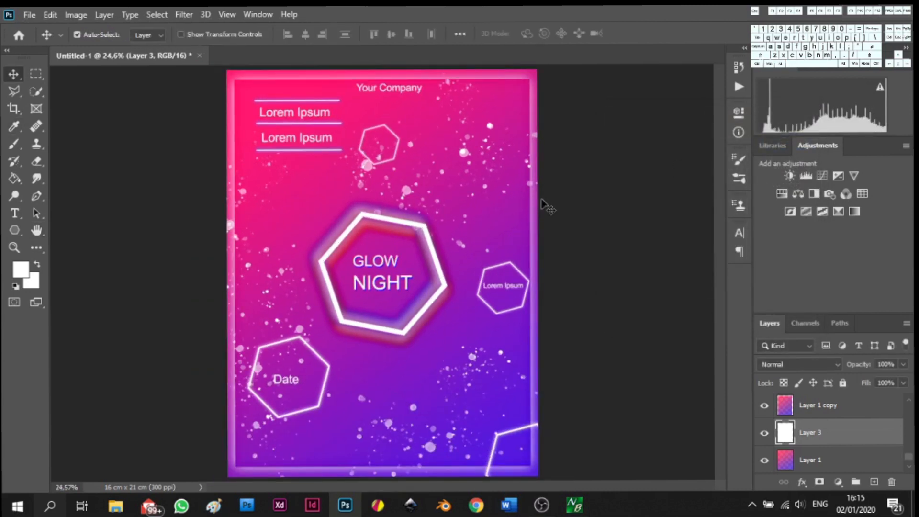